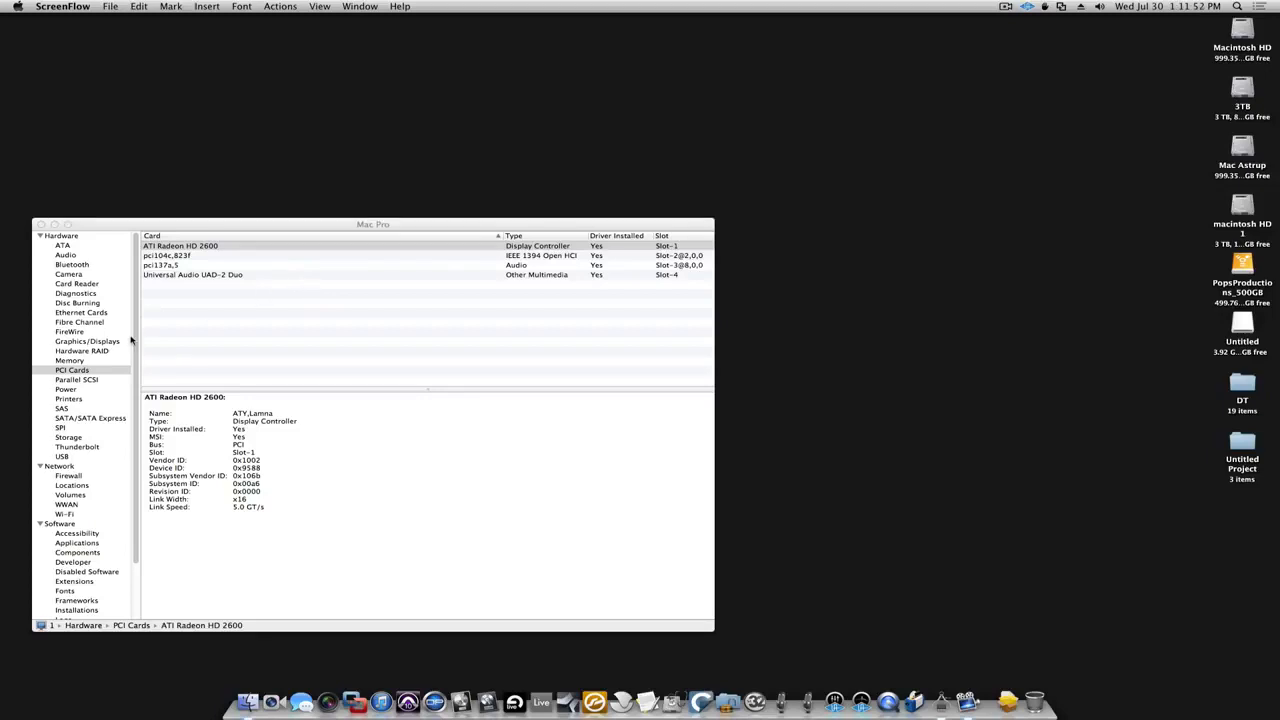
# Check the devices connected over FireWire in the Mac's hardware report, and close the report.
pyautogui.click(90, 336)
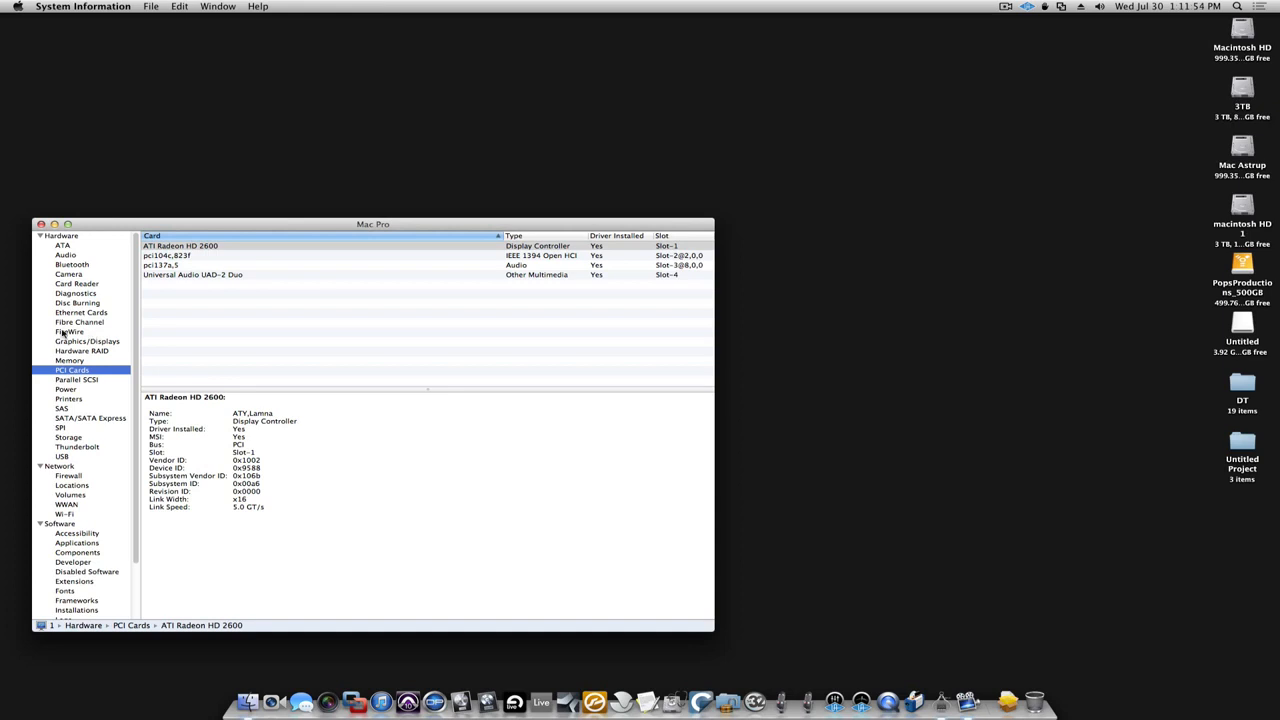
pyautogui.click(64, 332)
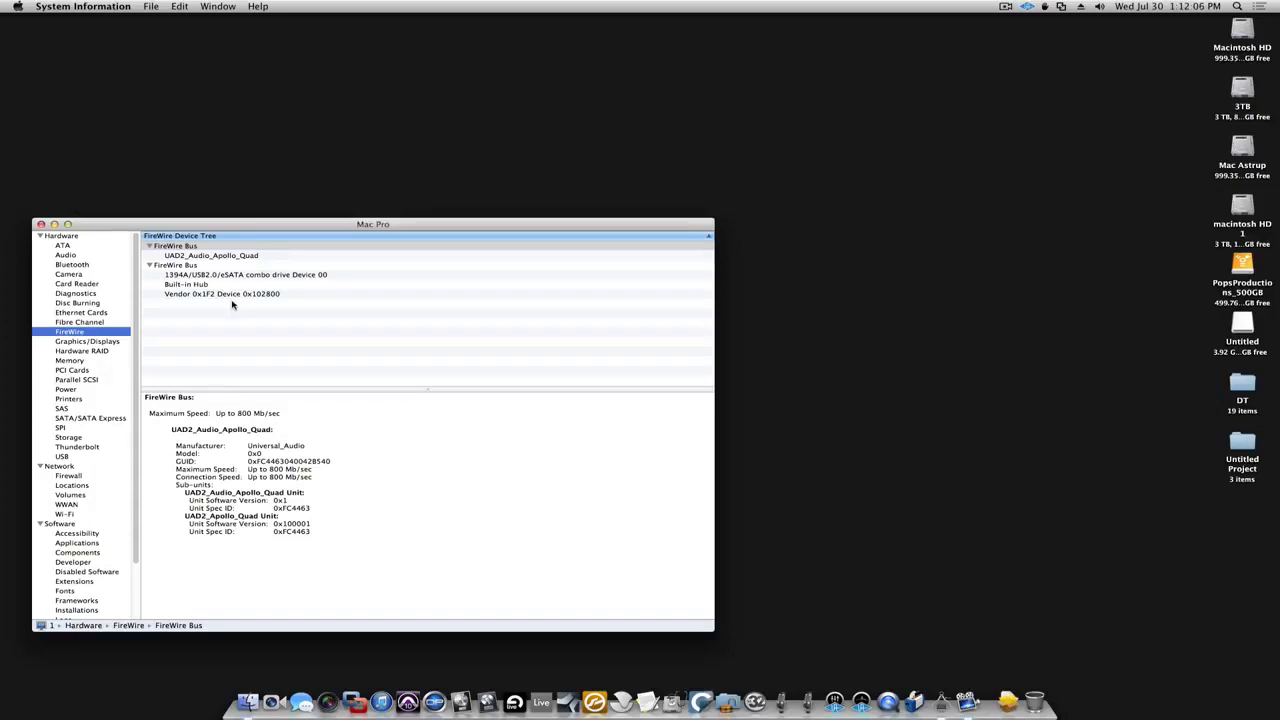
pyautogui.click(41, 225)
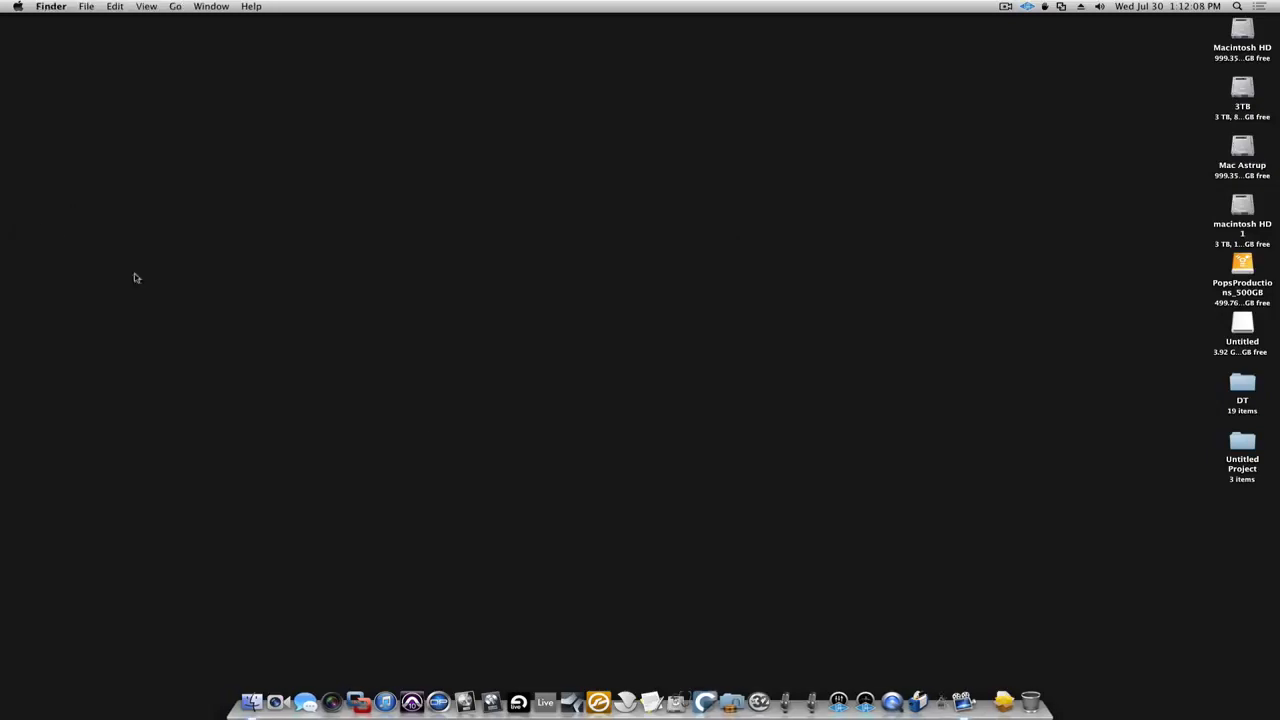
# Open MOTU Audio Setup and MOTU PCI Audio Setup, and review the PCI-424 settings for the 1296-2 and 24i interfaces.
pyautogui.click(795, 706)
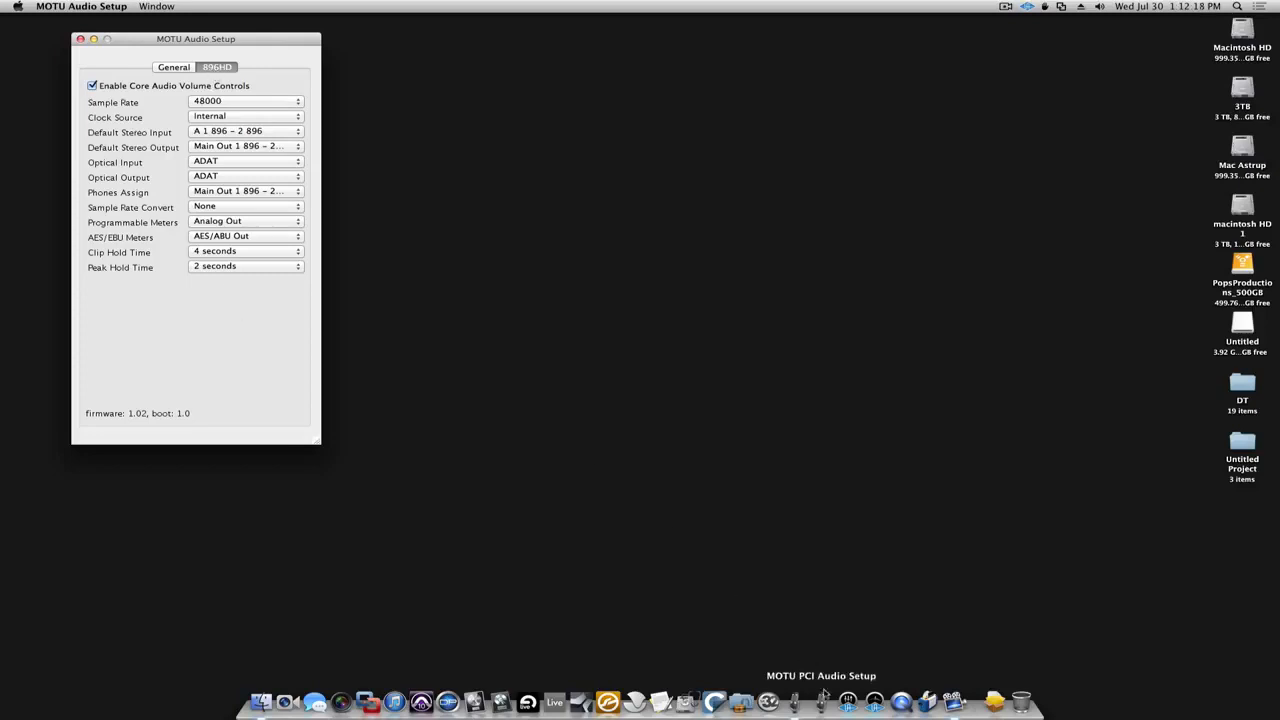
pyautogui.click(820, 703)
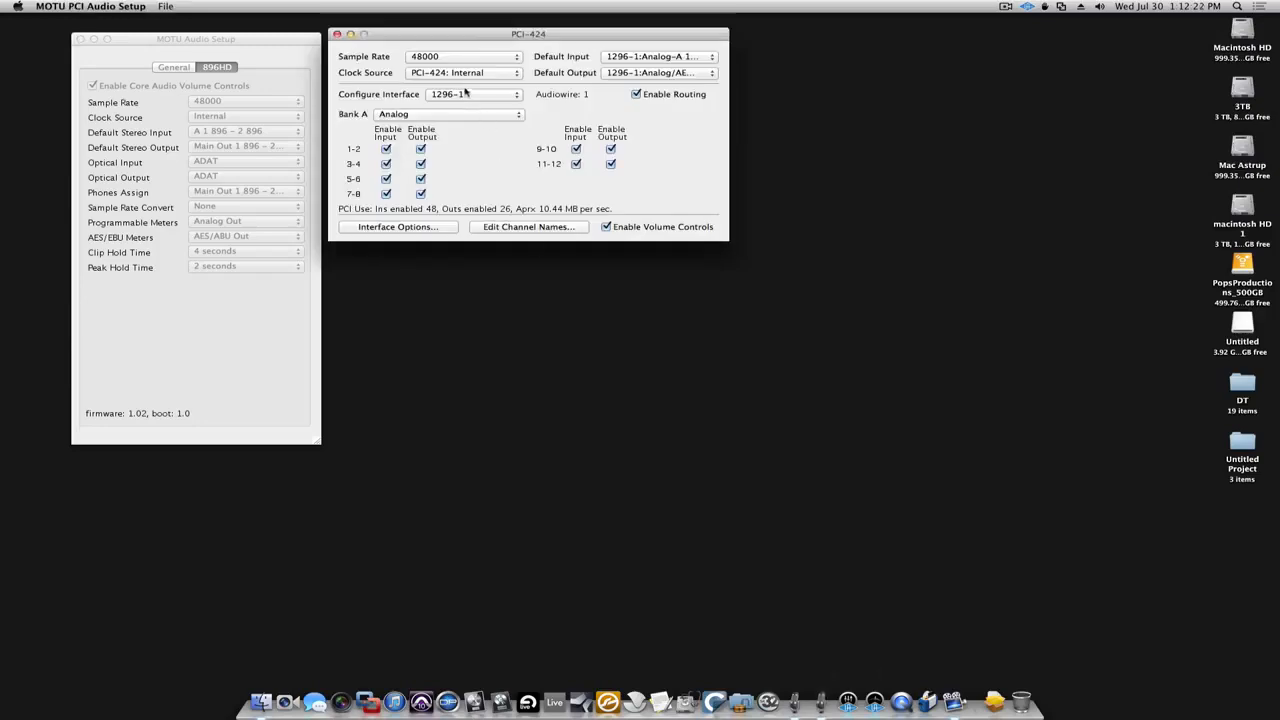
pyautogui.click(468, 95)
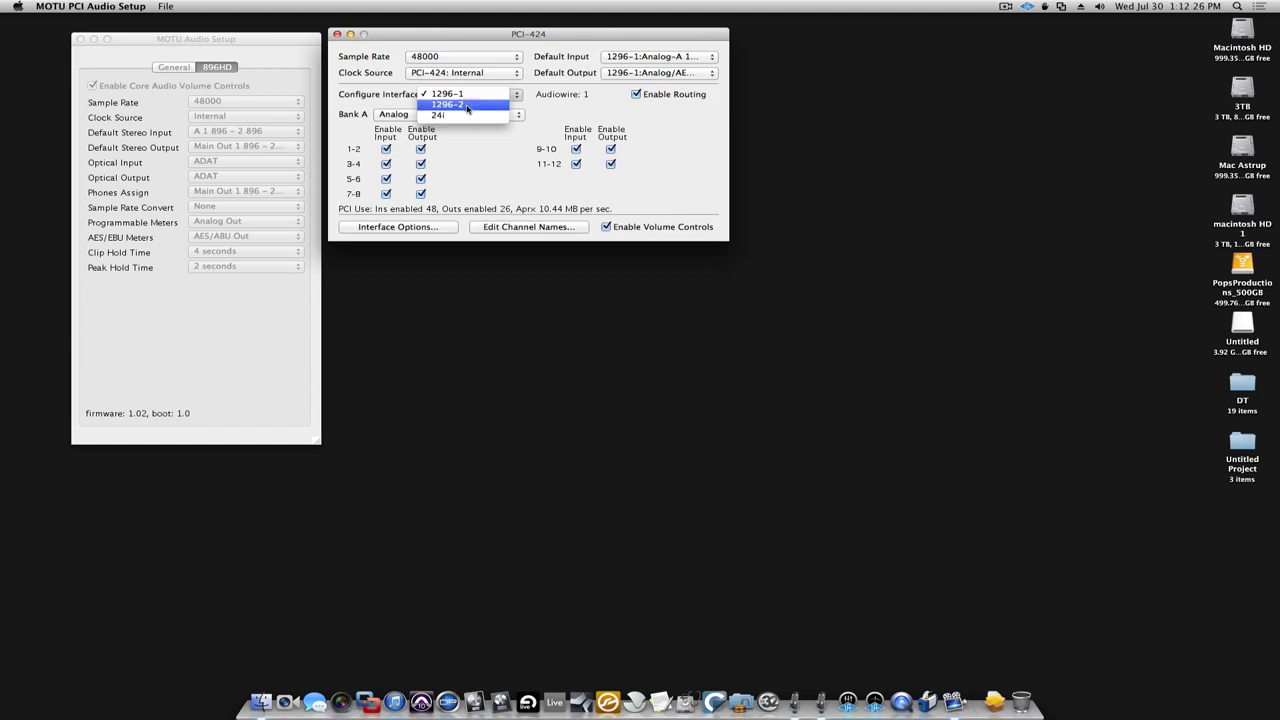
pyautogui.click(467, 107)
pyautogui.click(449, 95)
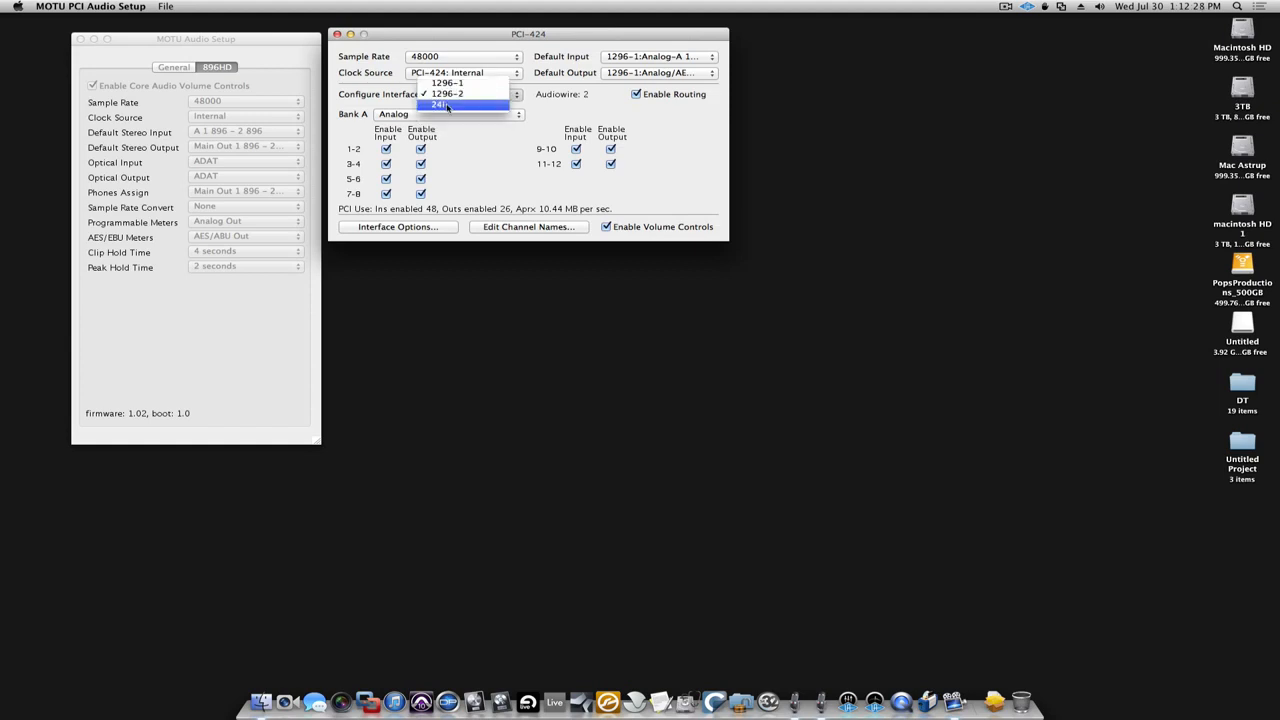
pyautogui.click(449, 106)
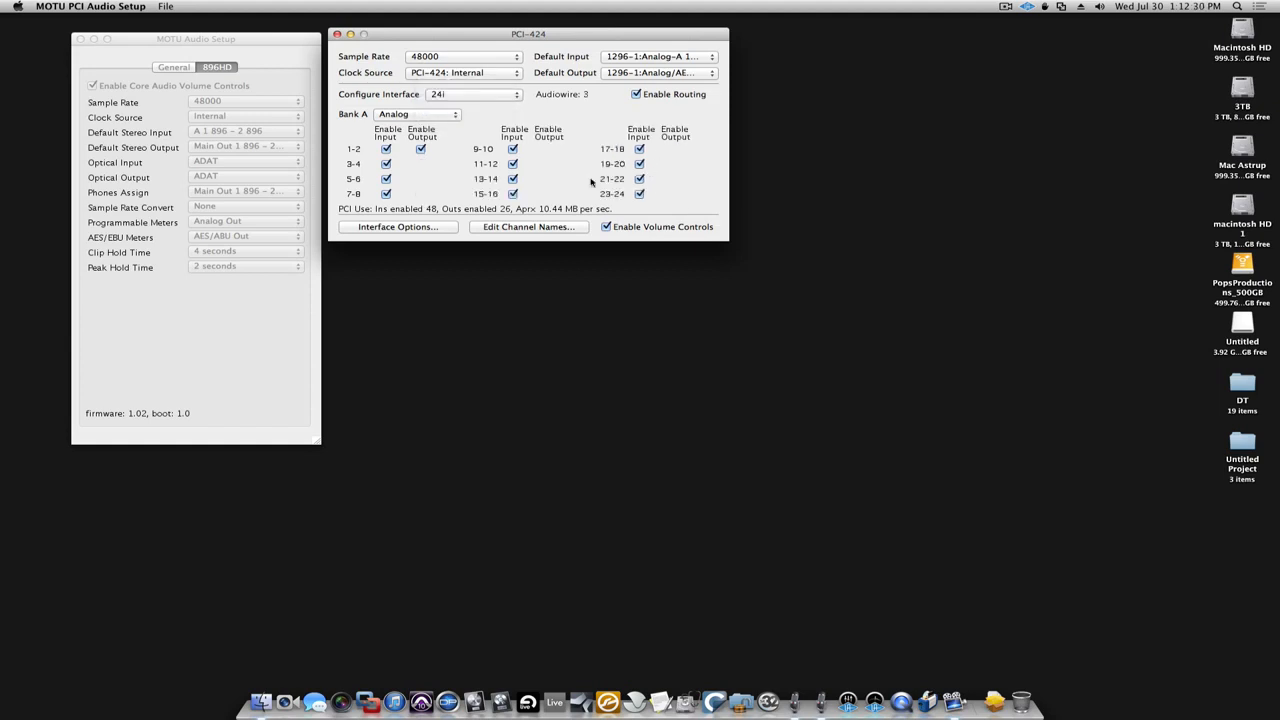
# Open the UAD Meter & Control Panel and display its system information, moving the window clear for viewing the UAD hardware.
pyautogui.click(873, 703)
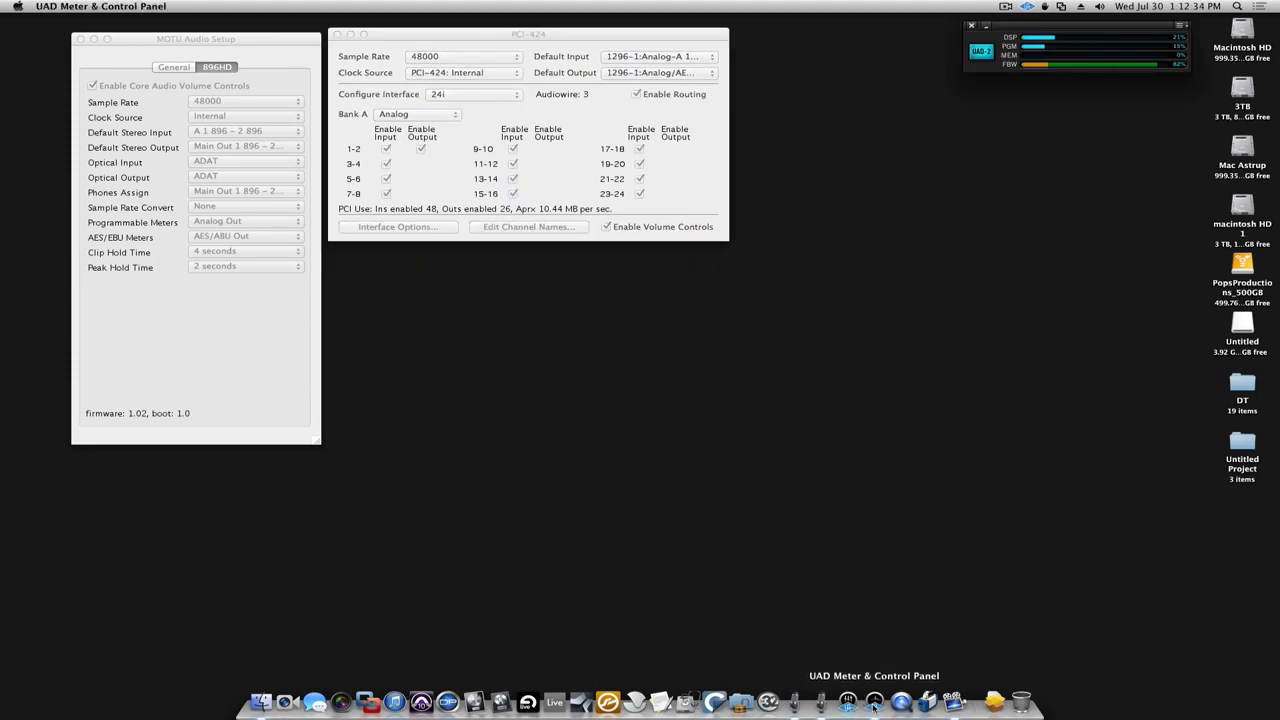
pyautogui.click(1181, 26)
pyautogui.click(1178, 37)
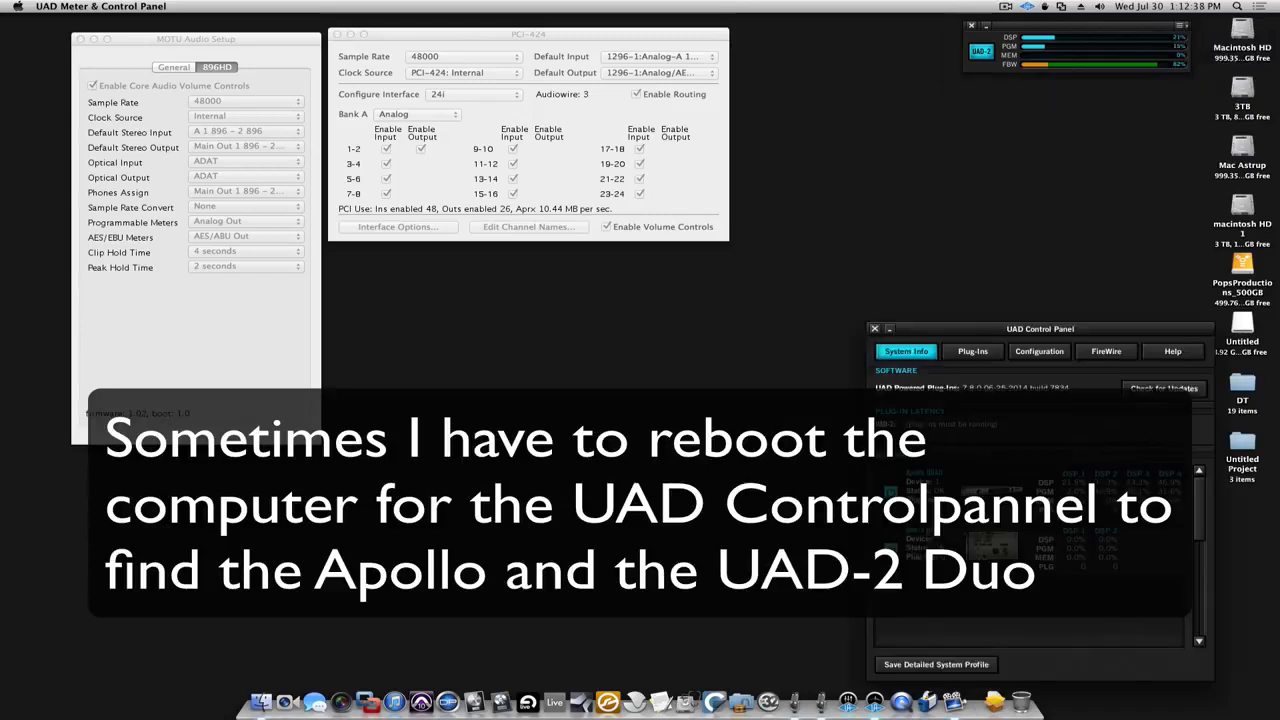
pyautogui.moveTo(946, 334); pyautogui.dragTo(855, 162)
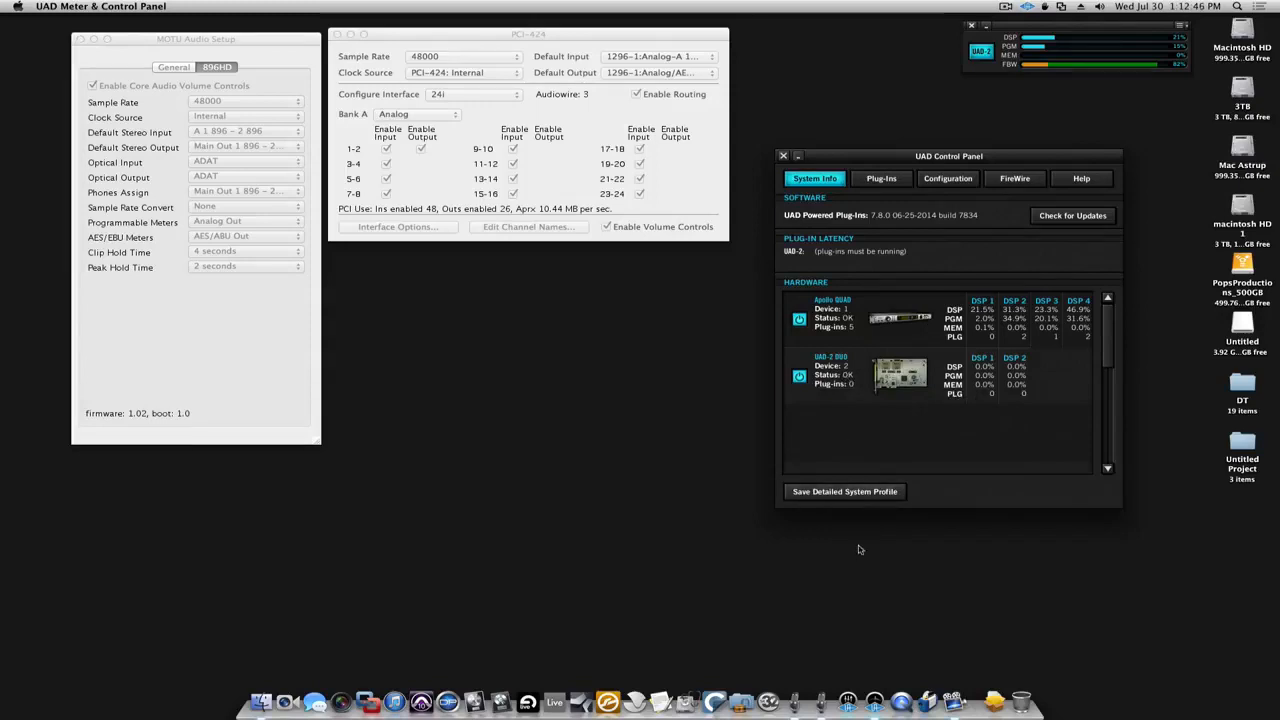
# Launch Digital Performer and the Universal Audio Console.
pyautogui.click(833, 632)
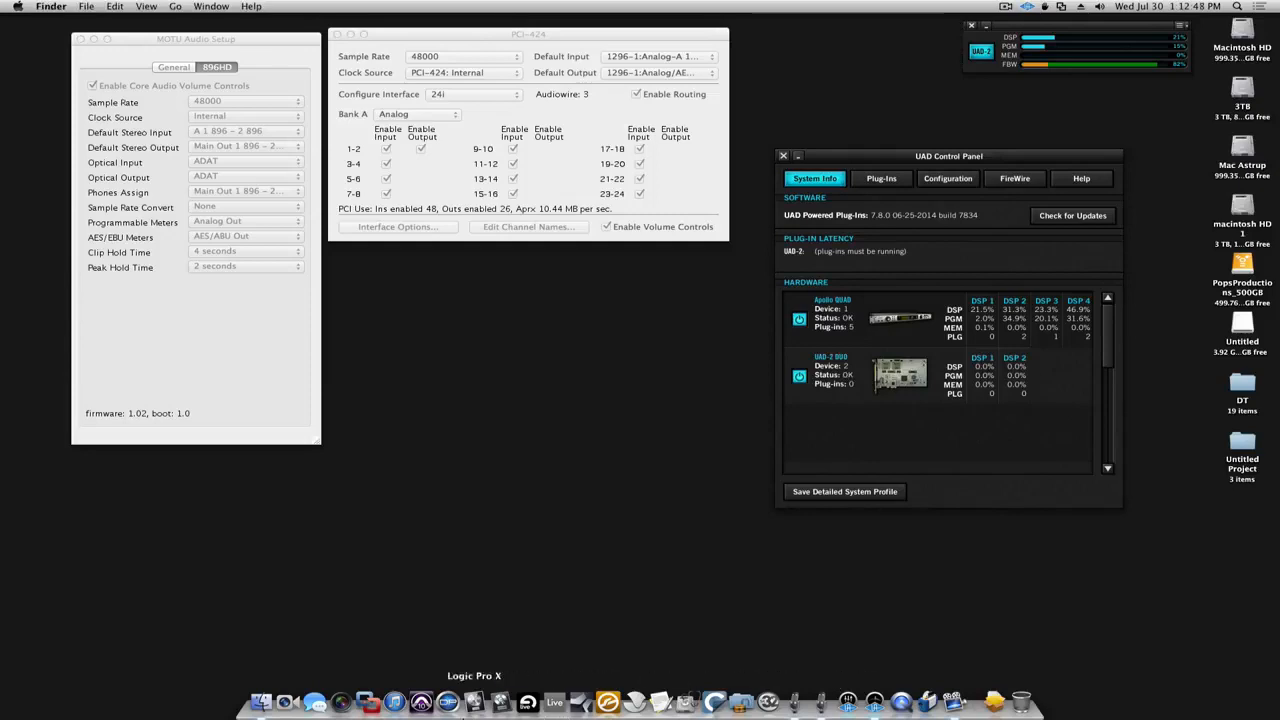
pyautogui.click(445, 707)
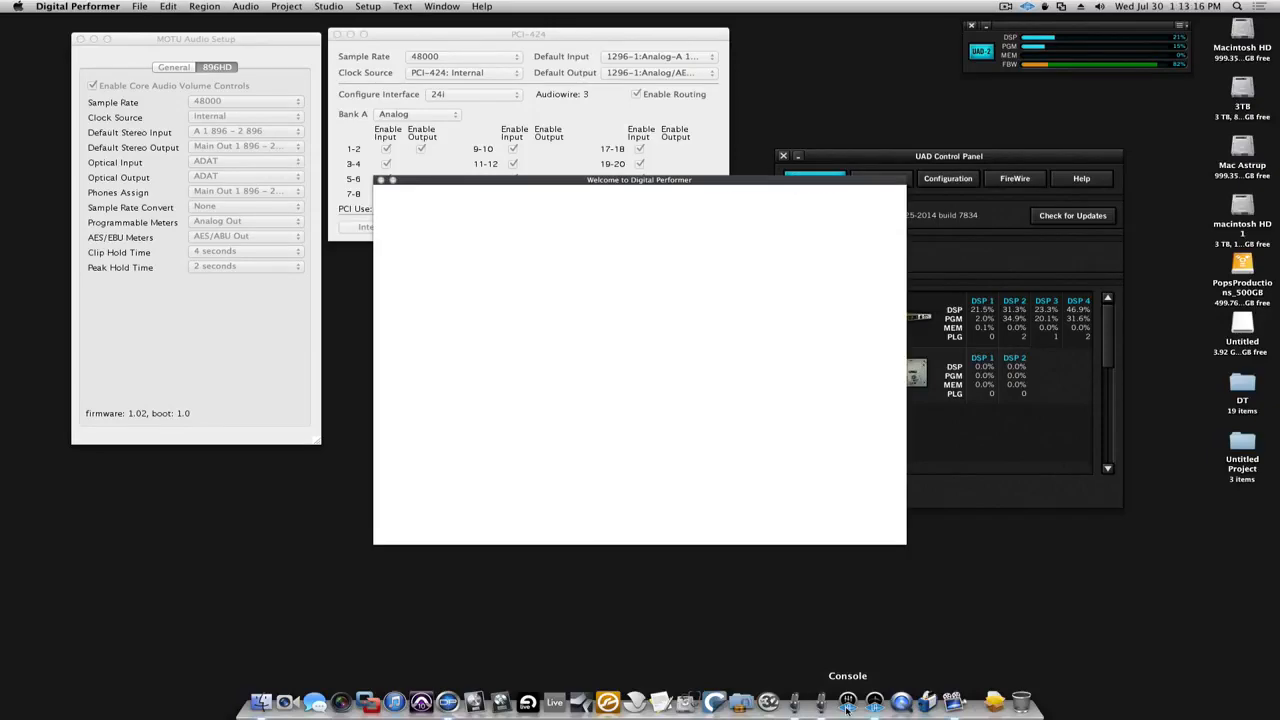
pyautogui.click(847, 703)
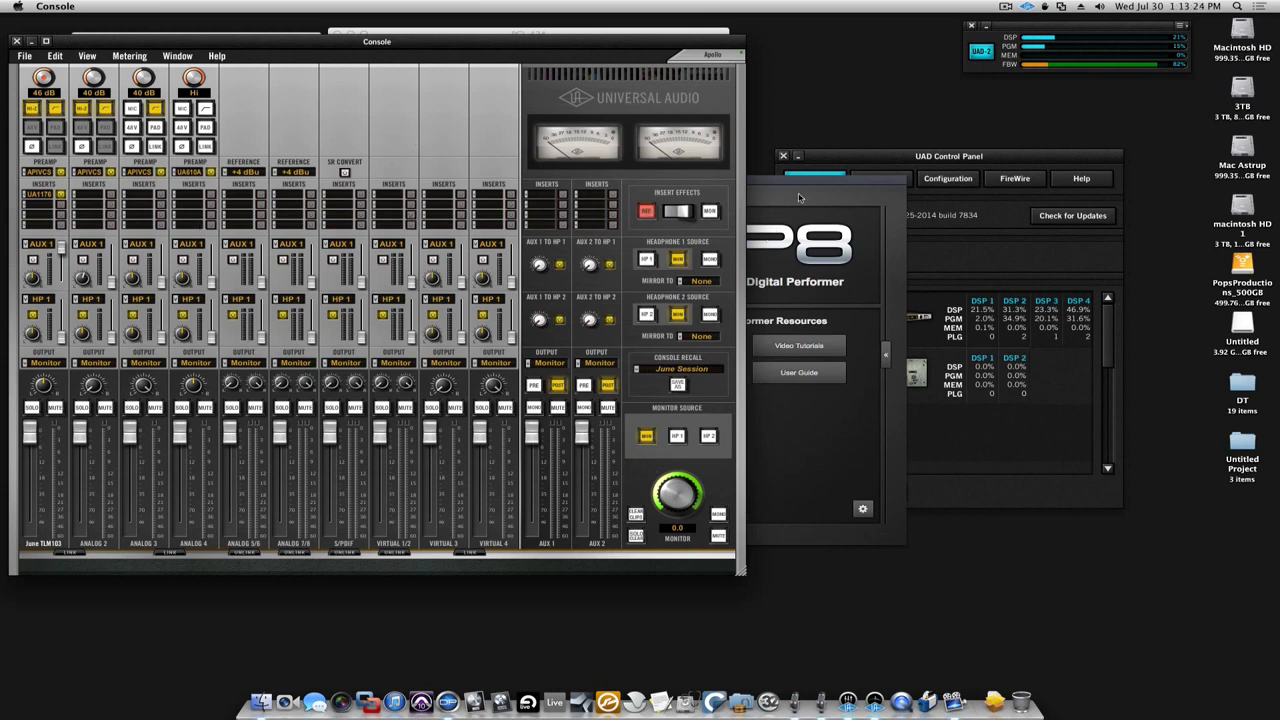
# Create a new Digital Performer project under the default name in the Documents folder.
pyautogui.click(800, 202)
pyautogui.click(603, 226)
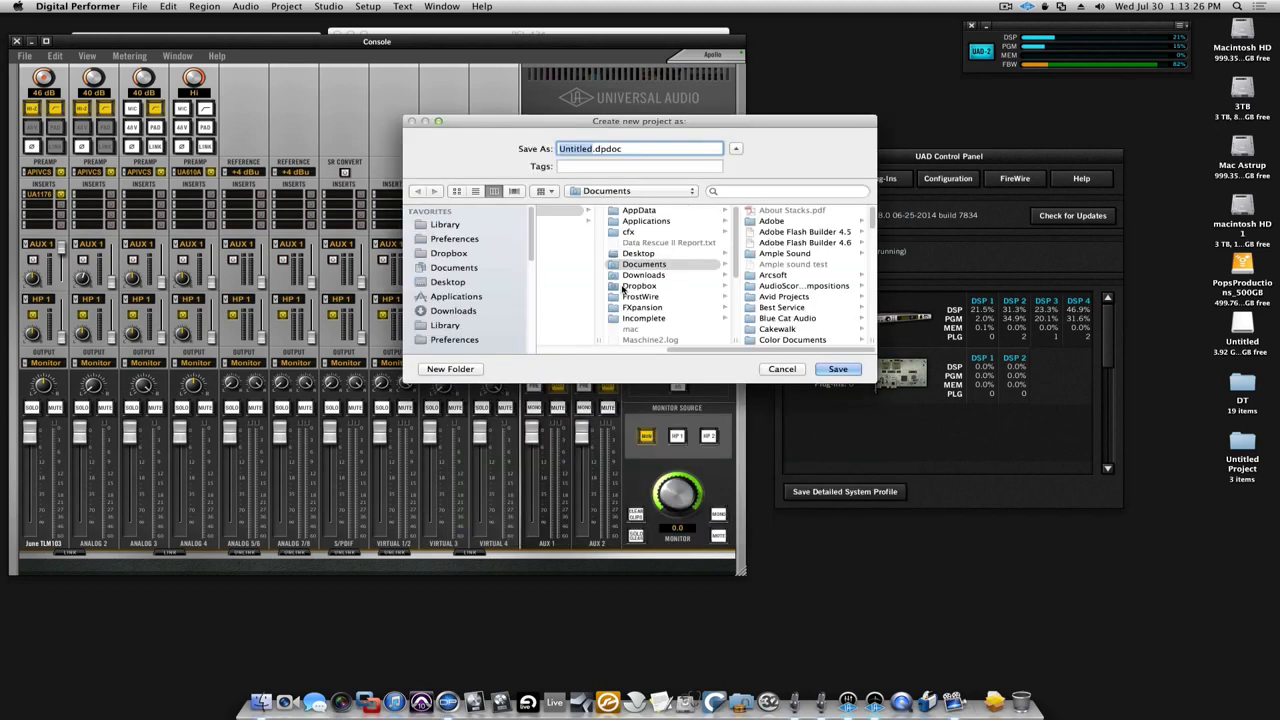
pyautogui.click(449, 253)
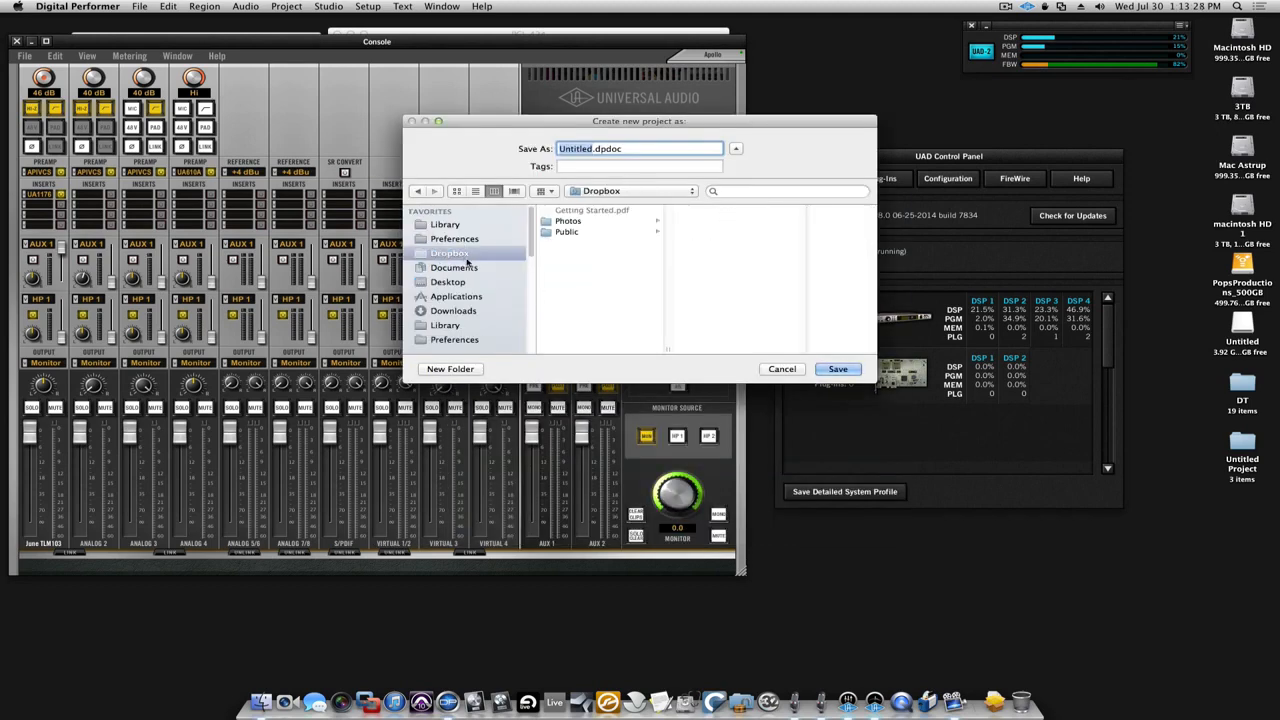
pyautogui.click(454, 267)
pyautogui.click(837, 369)
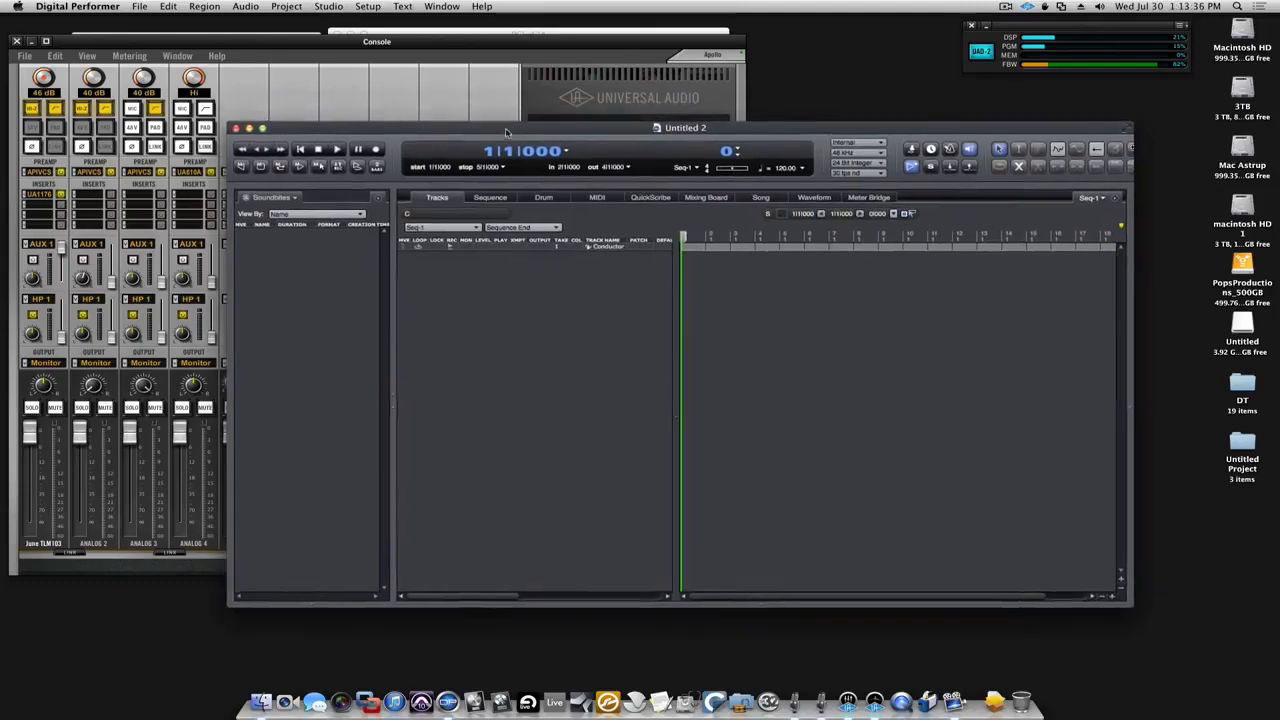
# Open the hardware driver configuration and examine which CoreAudio devices are selected in the list.
pyautogui.click(367, 6)
pyautogui.moveTo(411, 246)
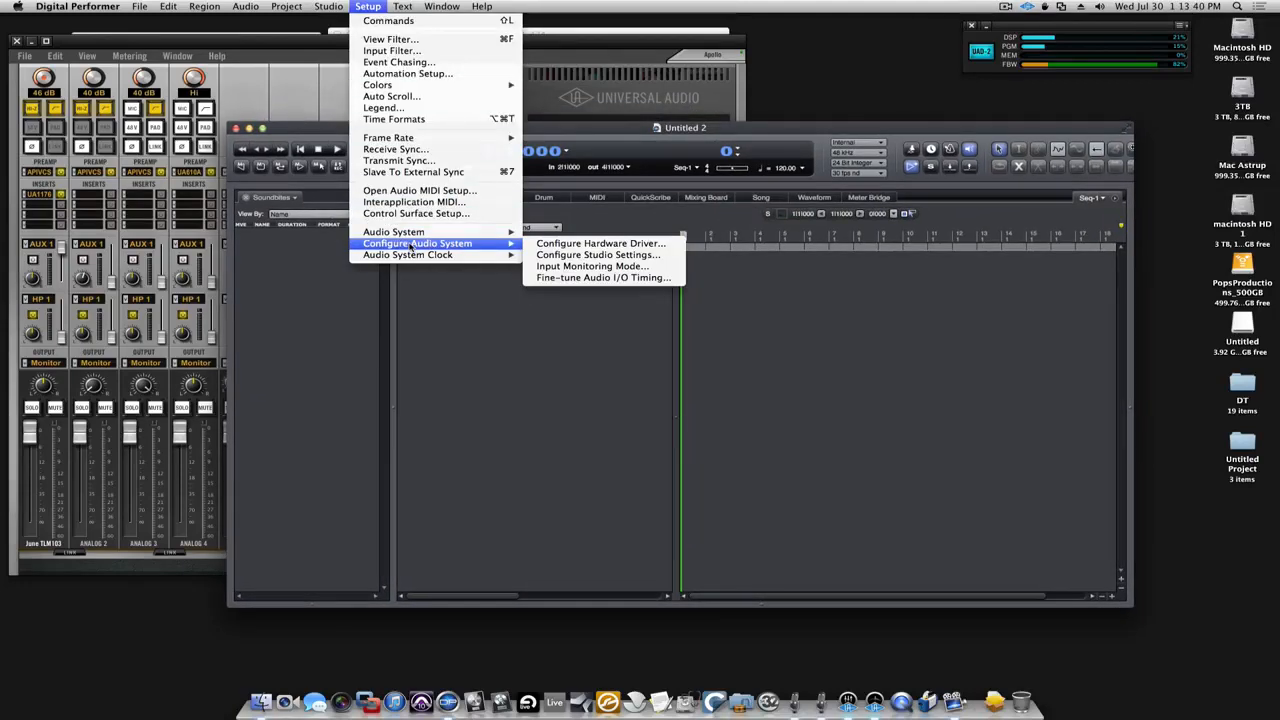
pyautogui.click(566, 244)
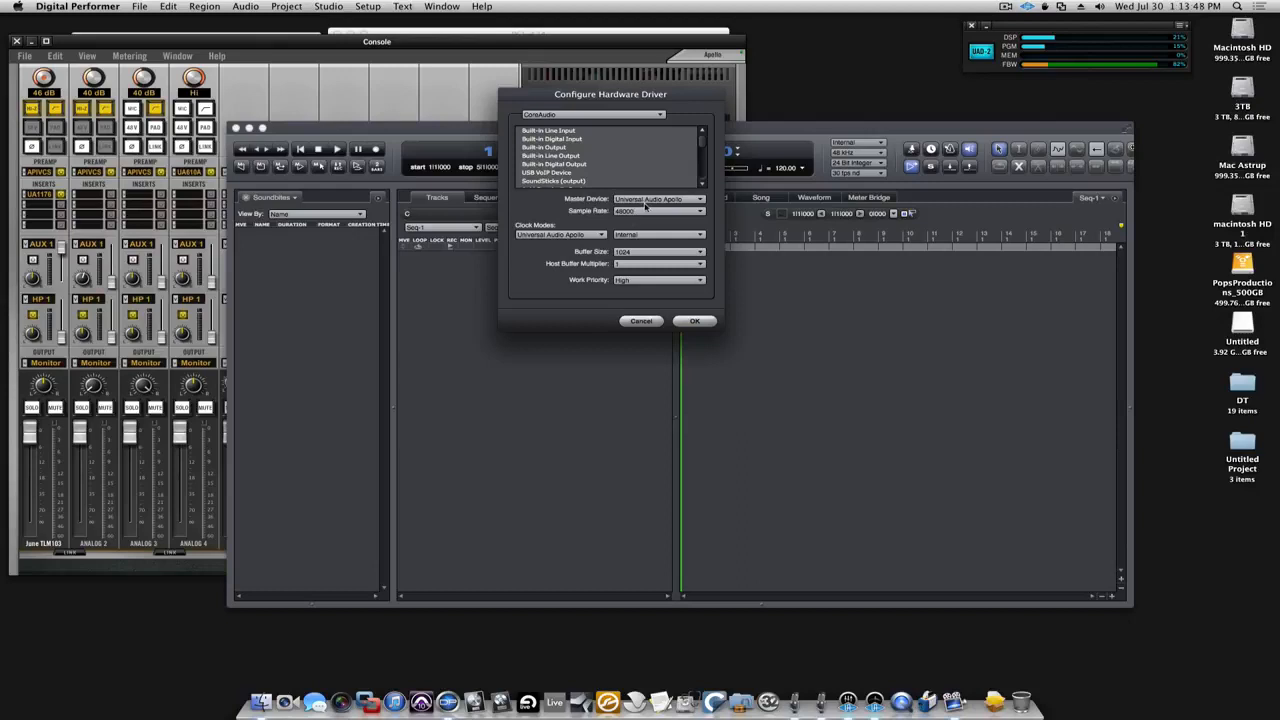
pyautogui.scroll(-3, 619, 165)
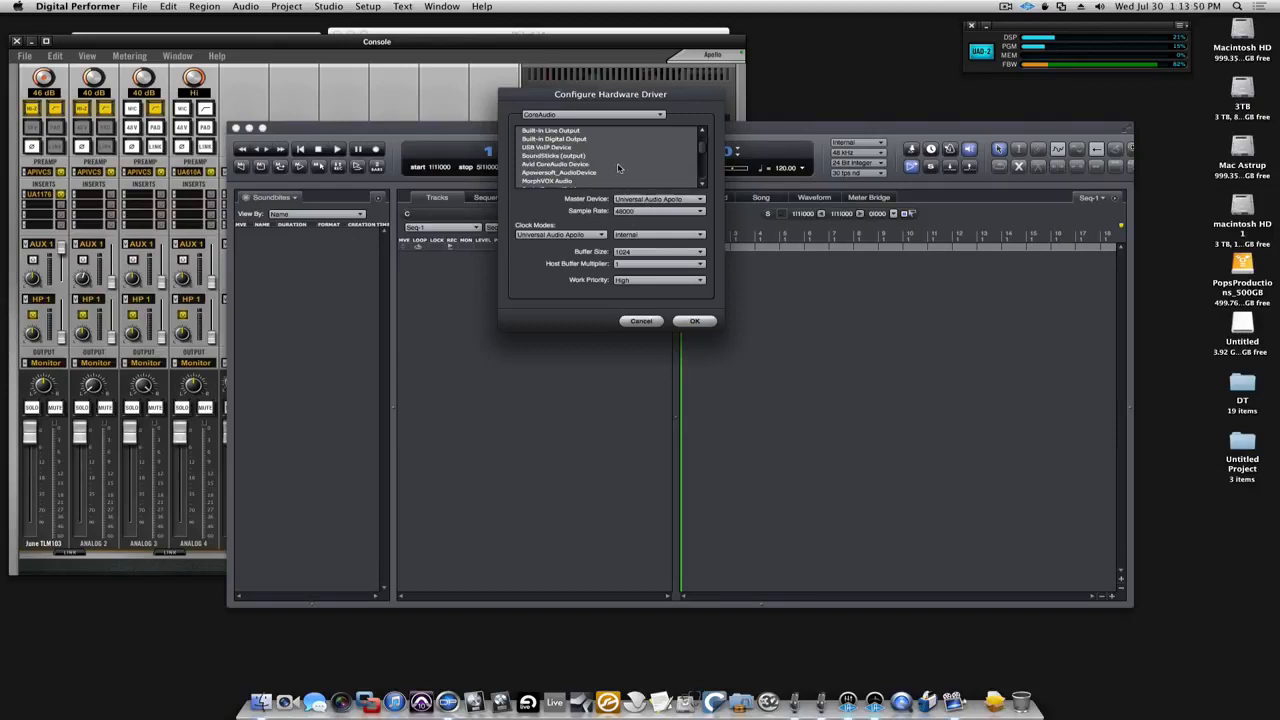
pyautogui.scroll(-2, 619, 168)
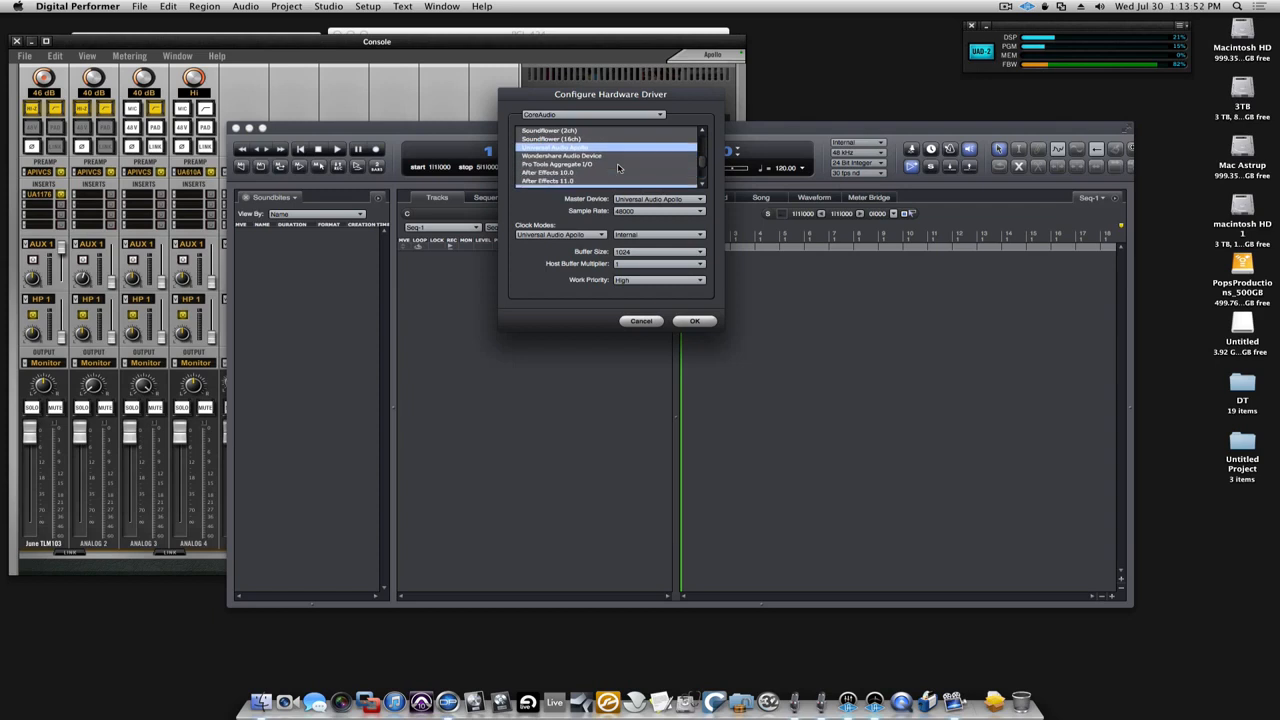
pyautogui.scroll(-3, 618, 168)
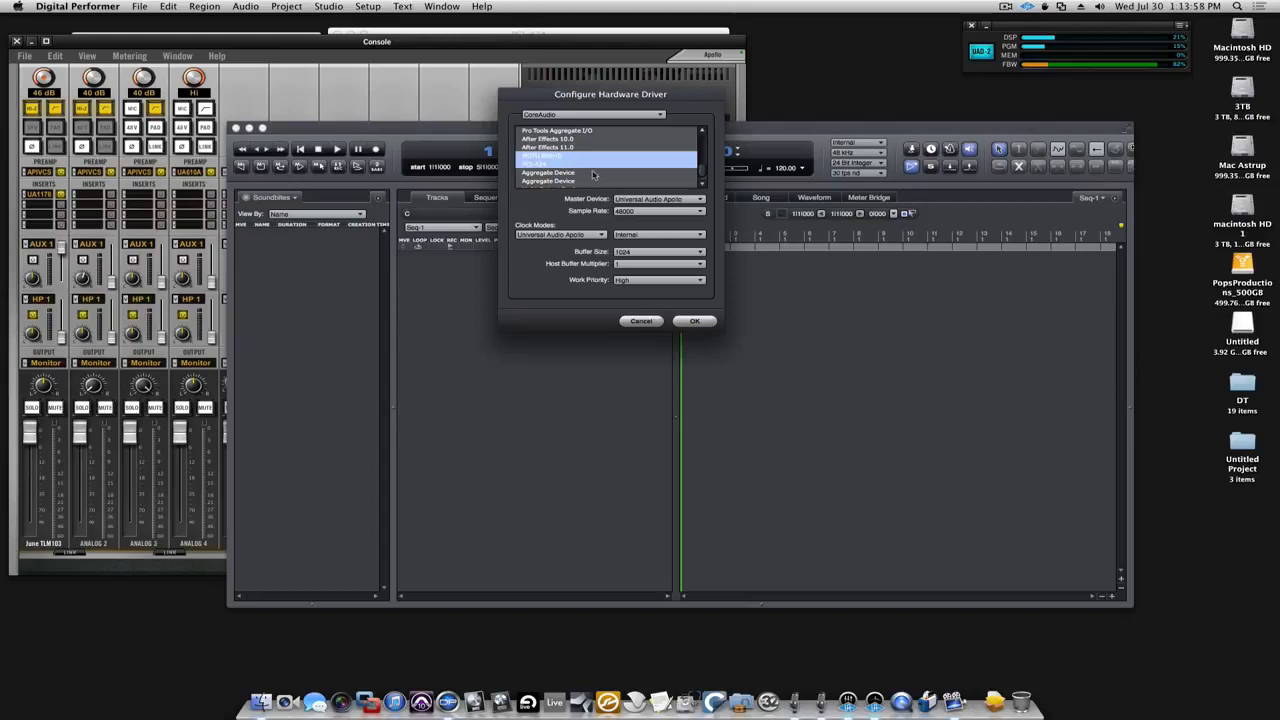
pyautogui.scroll(1, 585, 176)
# Reset the device selection, select Universal Audio Apollo, MOTU 896HD and PCI-424 together as CoreAudio devices, and apply the driver configuration.
pyautogui.click(565, 175)
pyautogui.scroll(8, 575, 165)
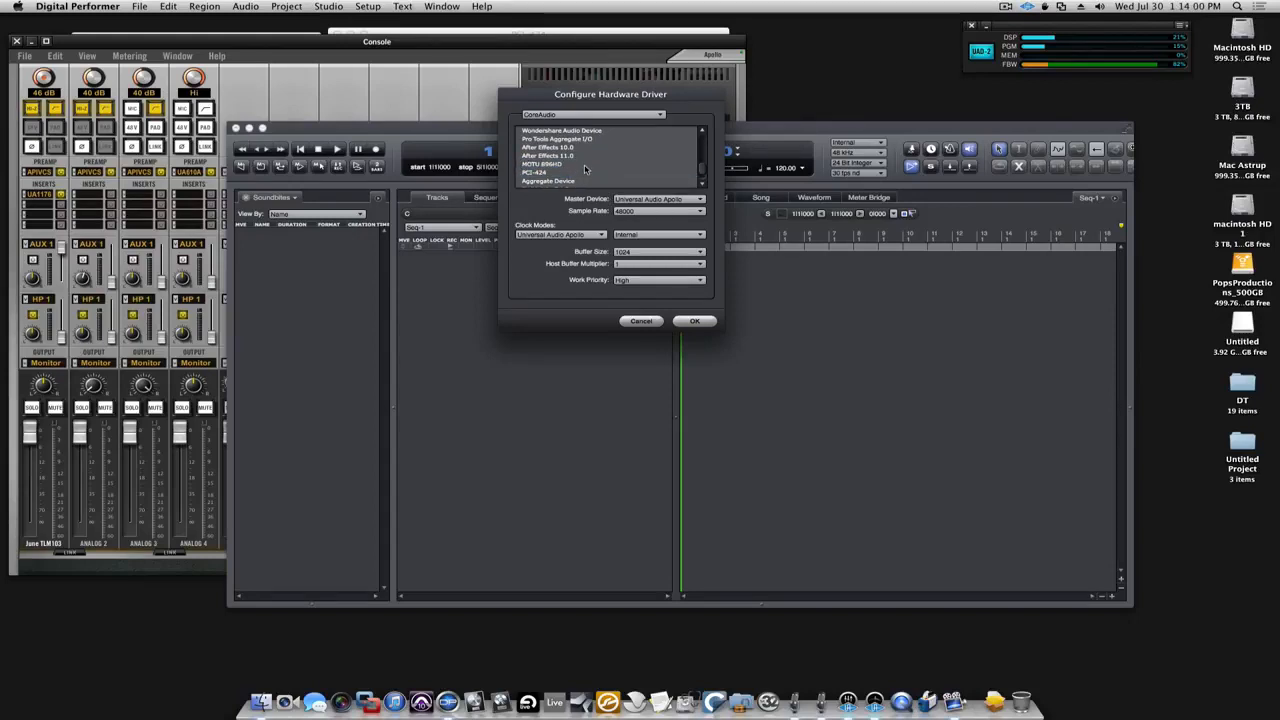
pyautogui.scroll(-10, 589, 143)
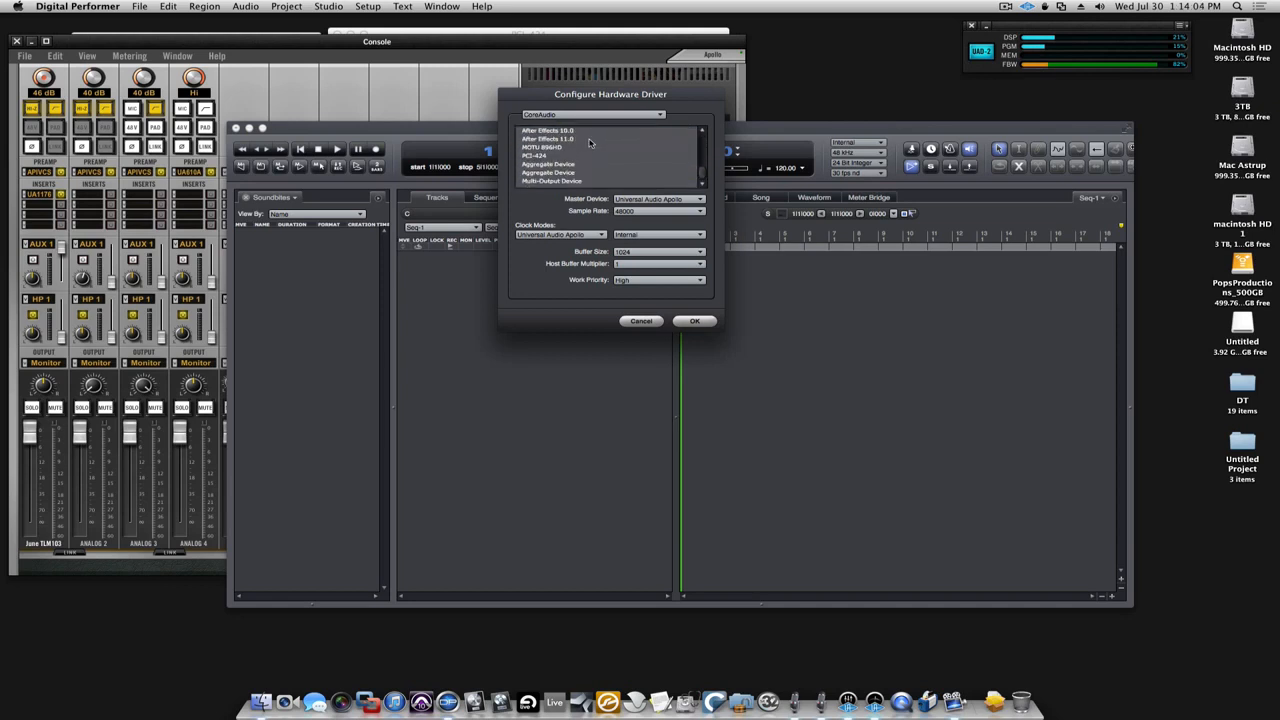
pyautogui.scroll(-8, 590, 172)
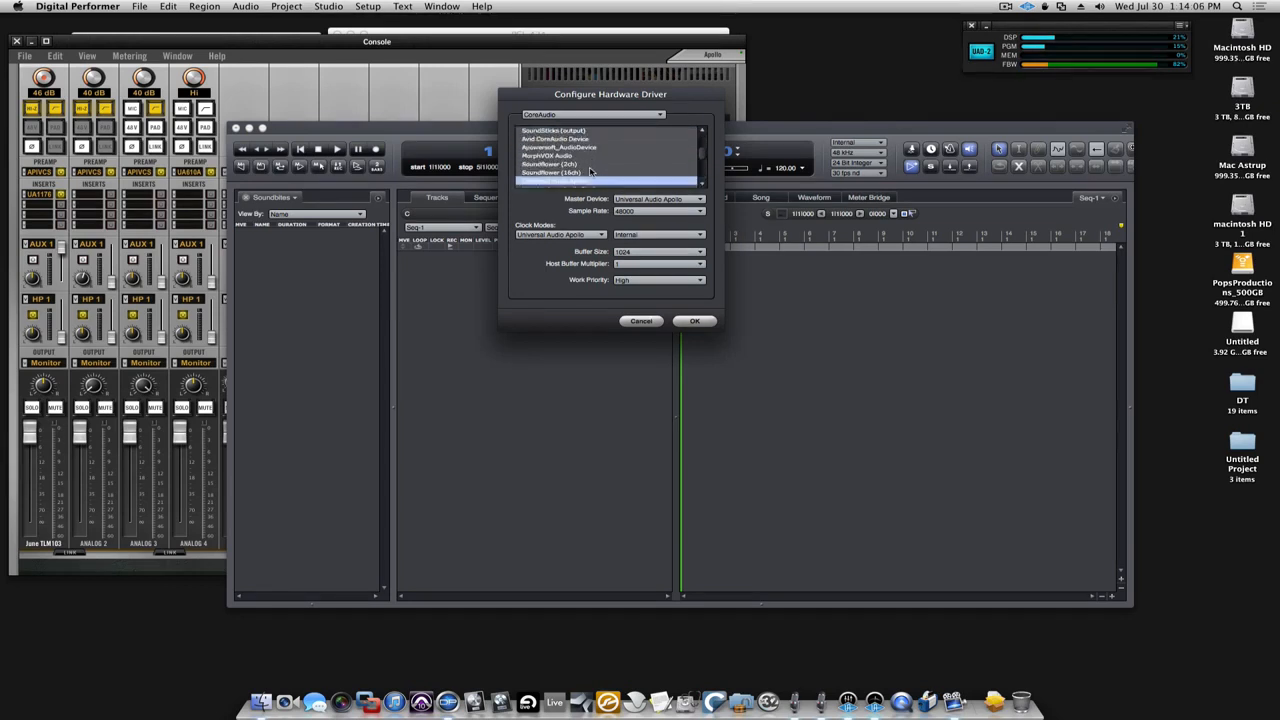
pyautogui.scroll(-1, 590, 172)
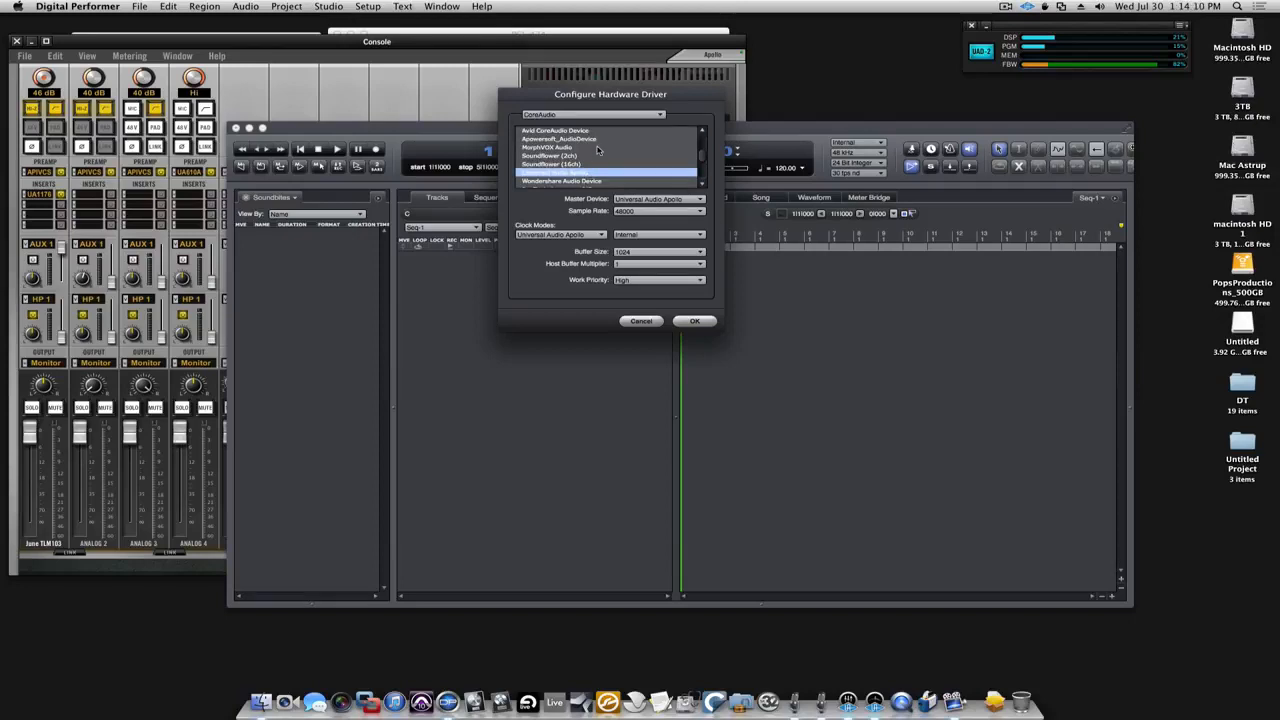
pyautogui.scroll(-2, 598, 150)
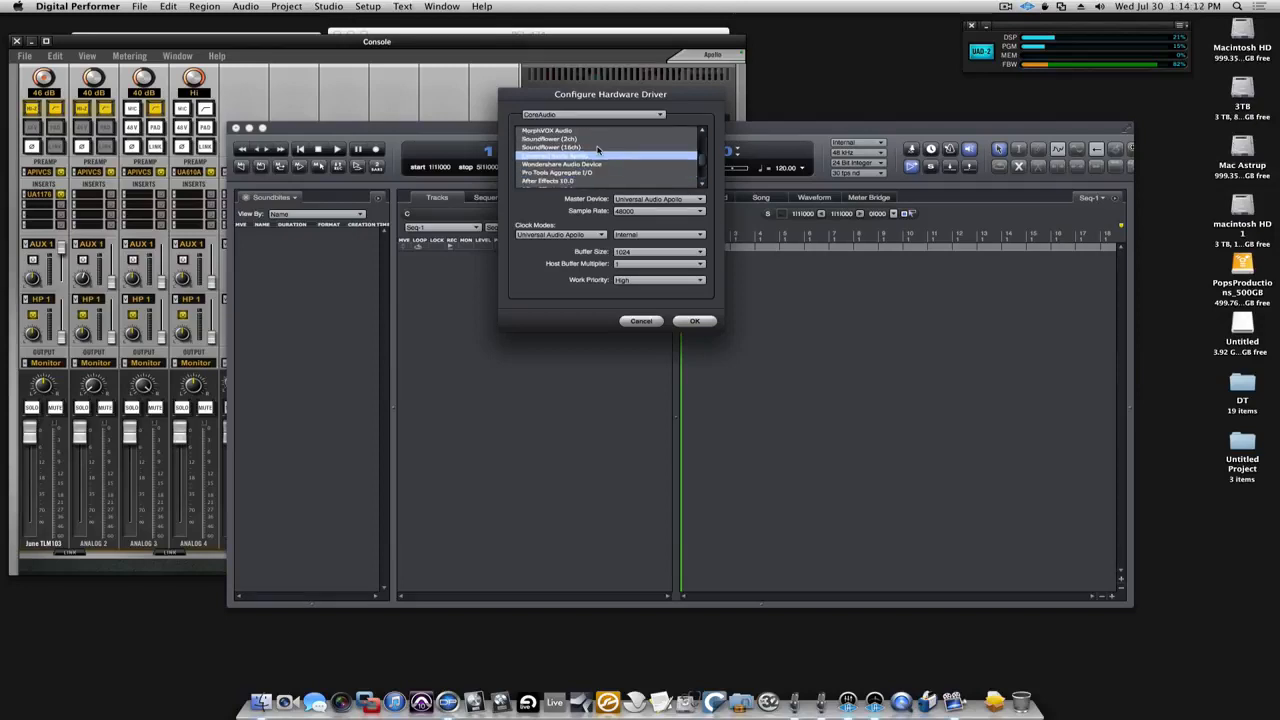
pyautogui.scroll(-6, 598, 150)
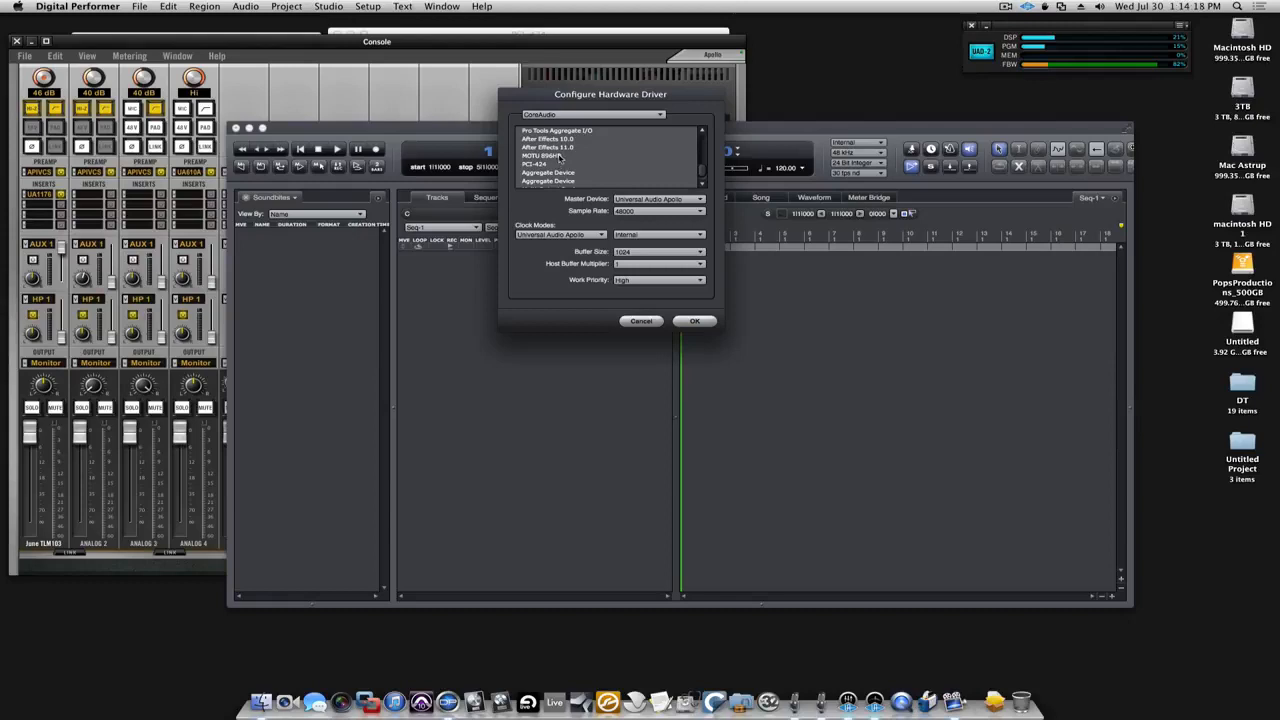
pyautogui.click(558, 157)
pyautogui.keyDown('shift'); pyautogui.click(547, 165); pyautogui.keyUp('shift')
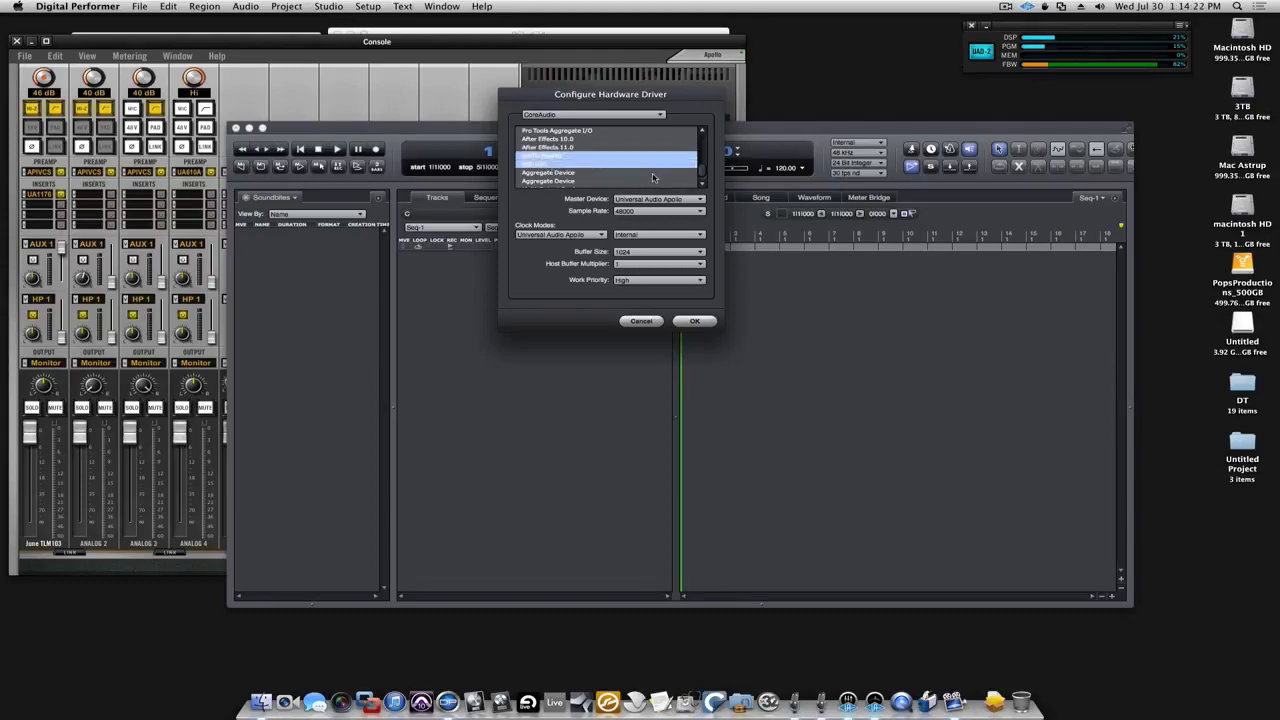
pyautogui.click(694, 321)
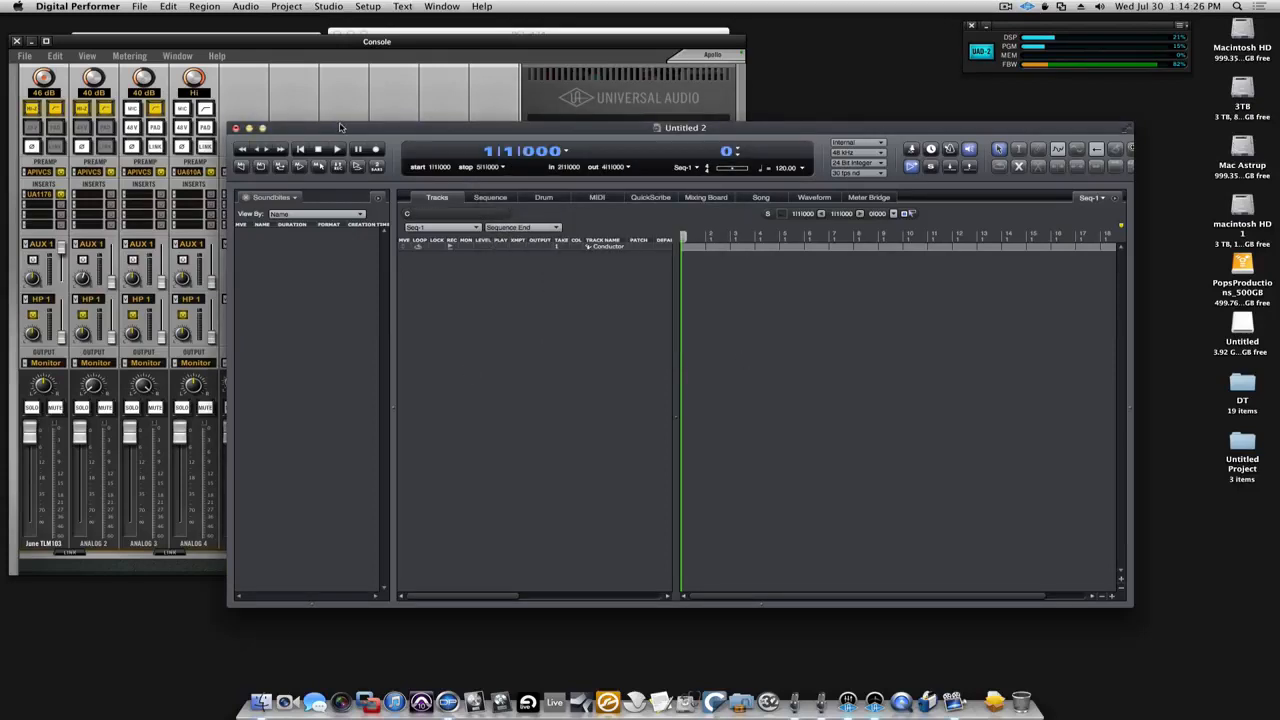
# Open the Bundles window and enlarge it to view the input channels of the Apollo, MOTU 896HD and PCI-424.
pyautogui.moveTo(435, 131); pyautogui.dragTo(397, 158)
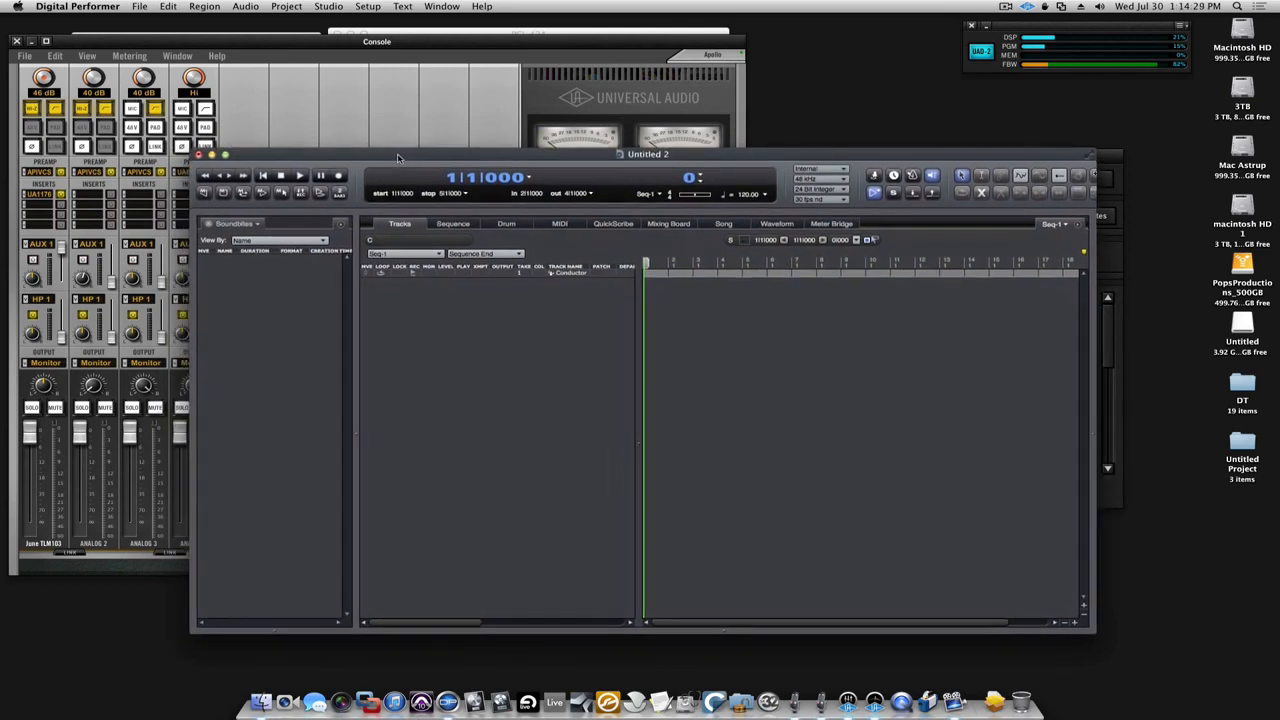
pyautogui.click(329, 6)
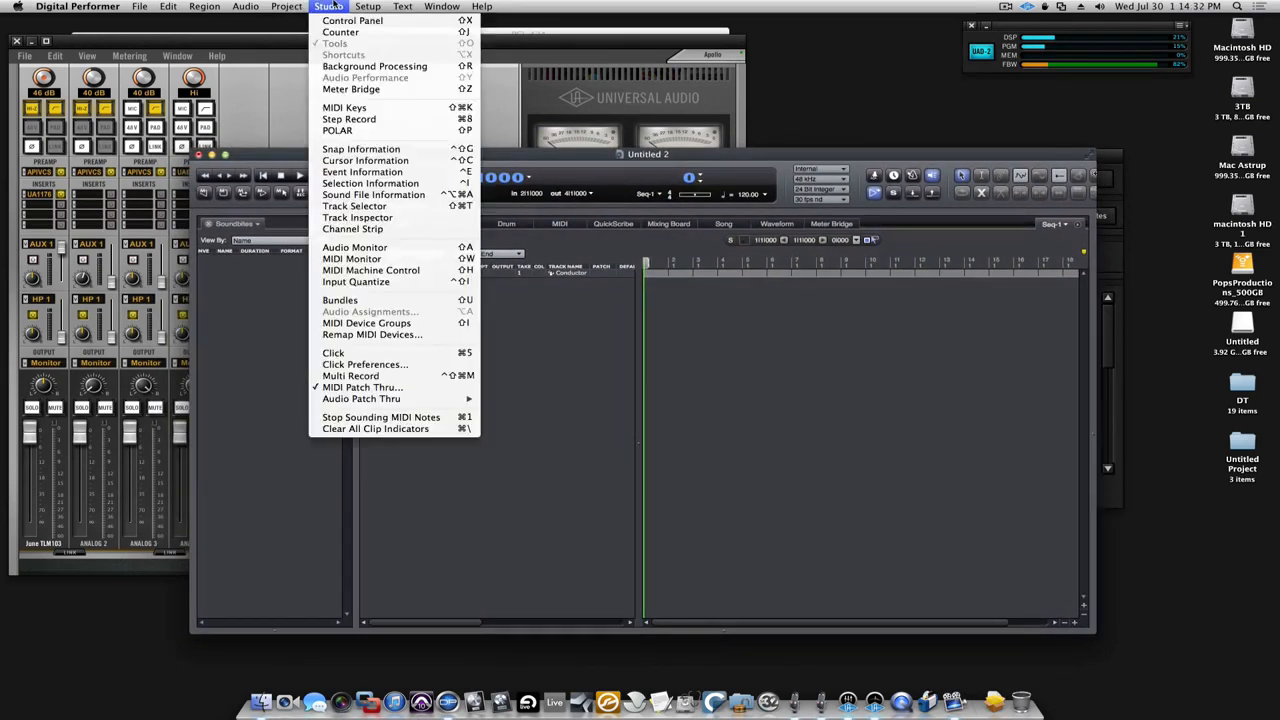
pyautogui.click(367, 305)
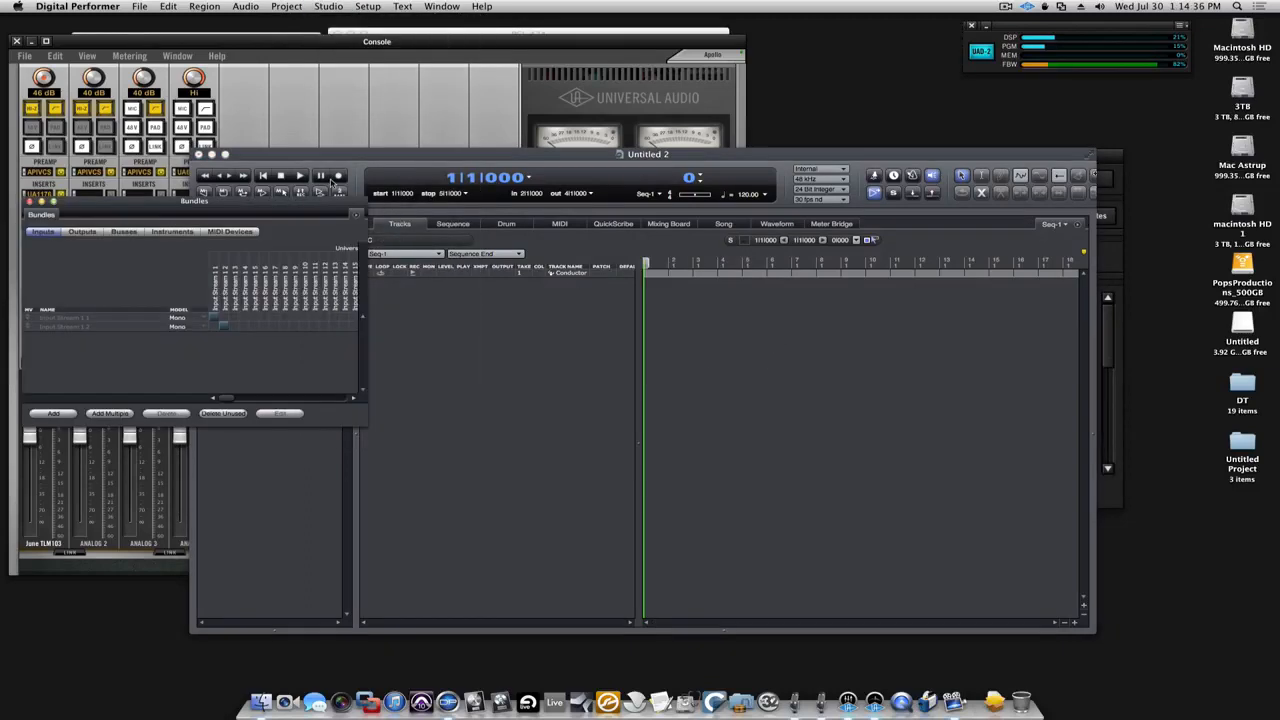
pyautogui.moveTo(322, 204); pyautogui.dragTo(536, 166)
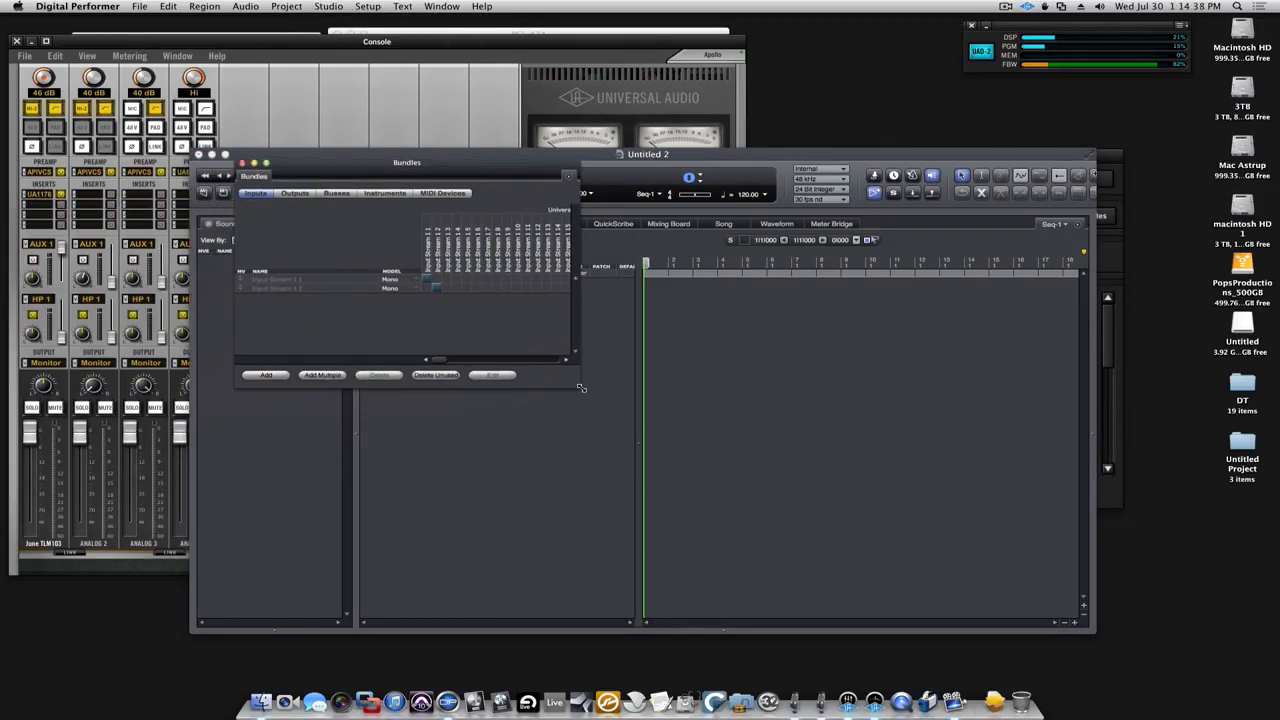
pyautogui.moveTo(581, 387); pyautogui.dragTo(1272, 550)
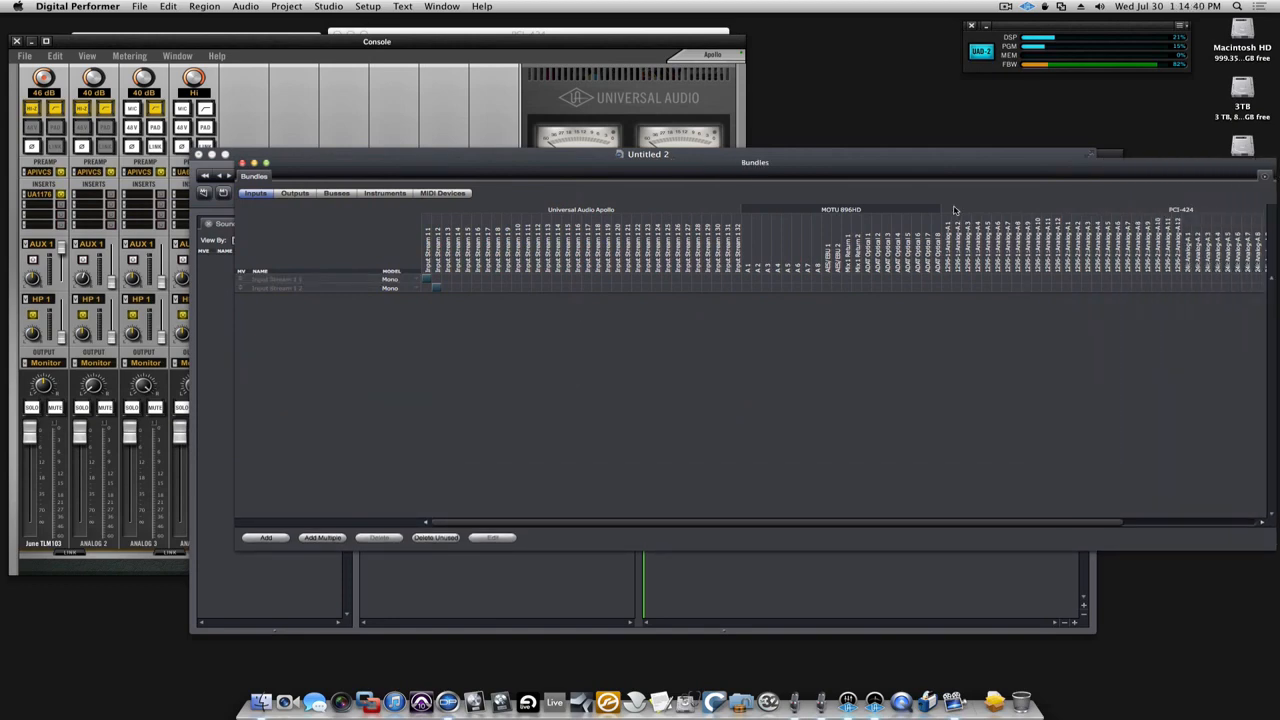
# Widen the Bundles window, move it fully into view, and examine the input channels through to the last PCI-424 analog entries.
pyautogui.moveTo(946, 164); pyautogui.dragTo(865, 180)
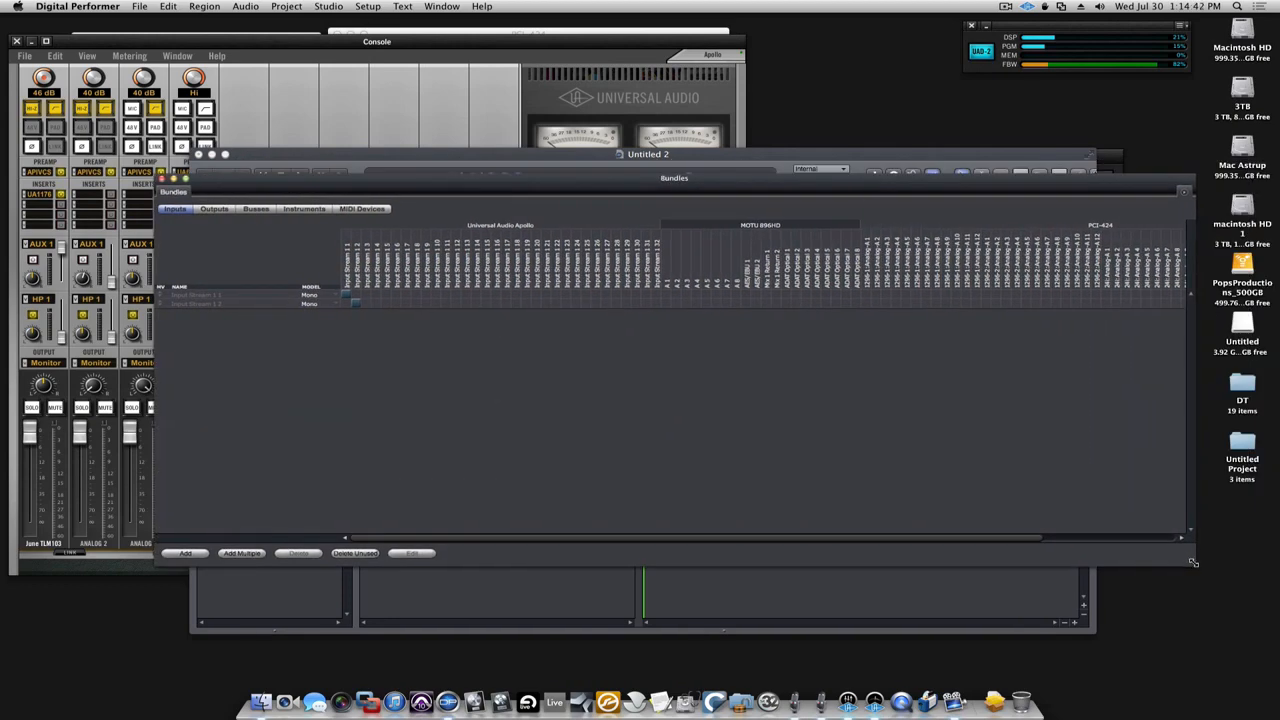
pyautogui.moveTo(1192, 562); pyautogui.dragTo(1274, 590)
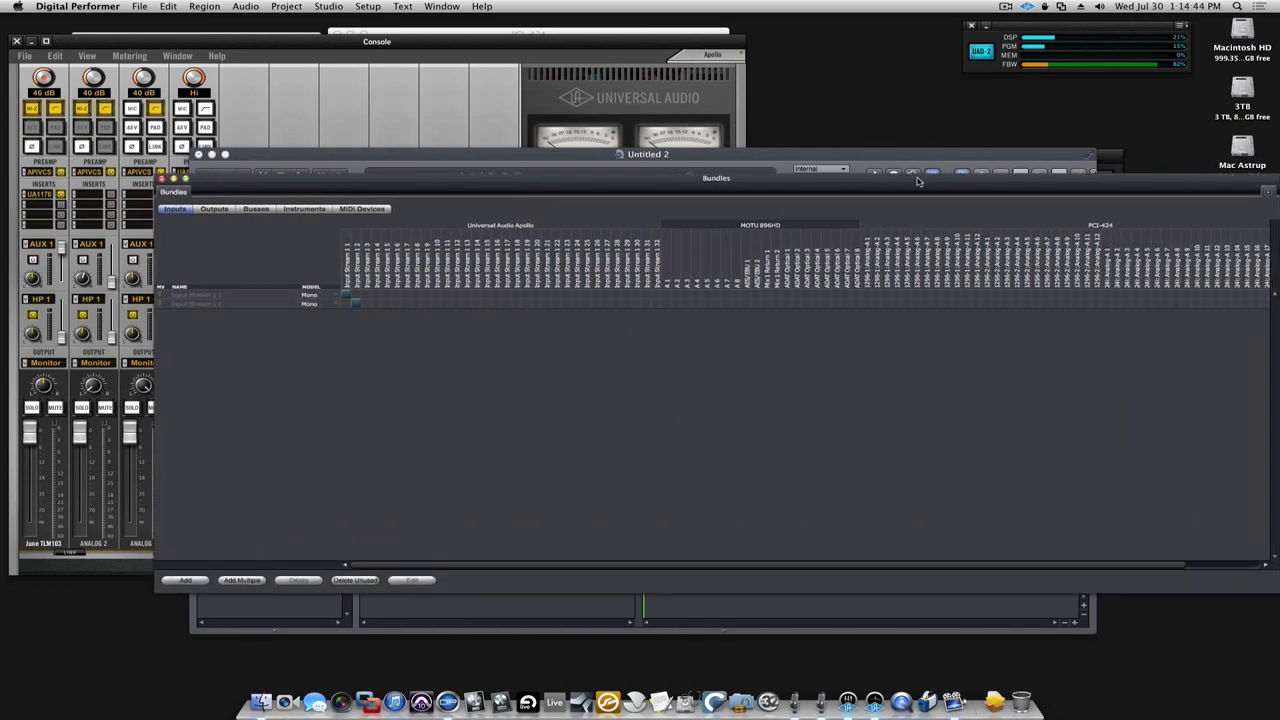
pyautogui.moveTo(918, 181); pyautogui.dragTo(772, 175)
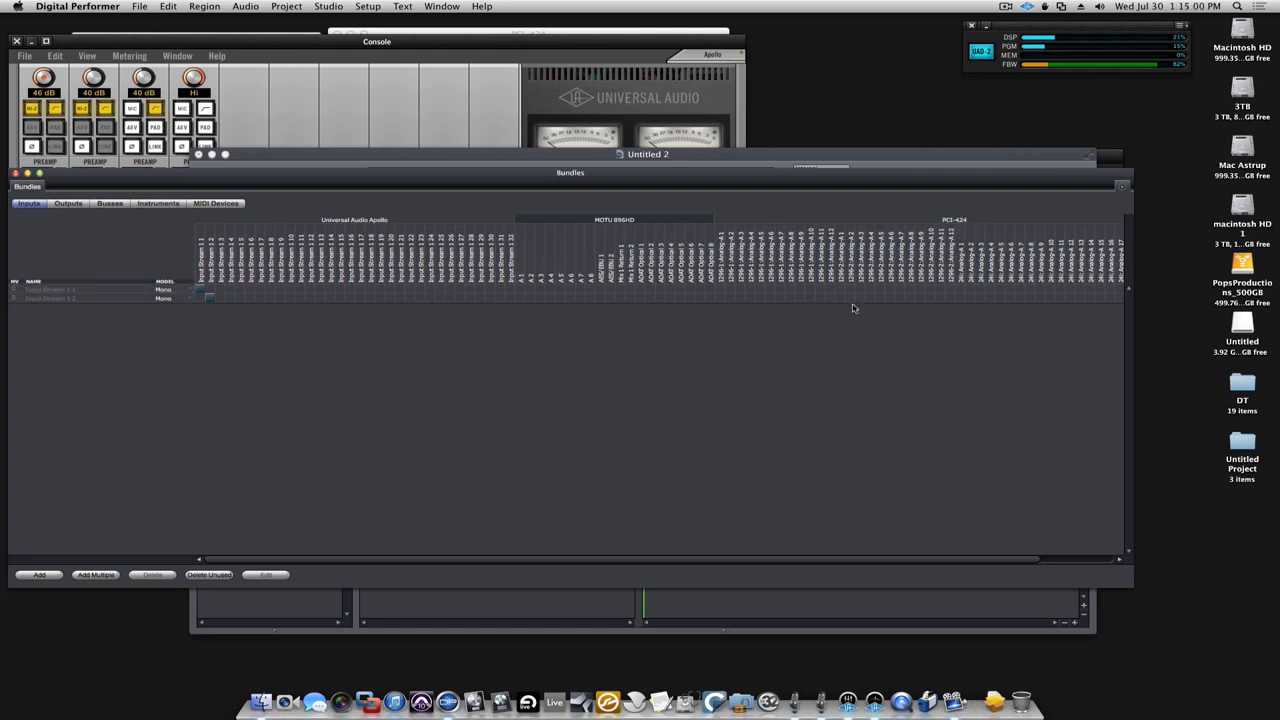
pyautogui.hscroll(2, 370, 564)
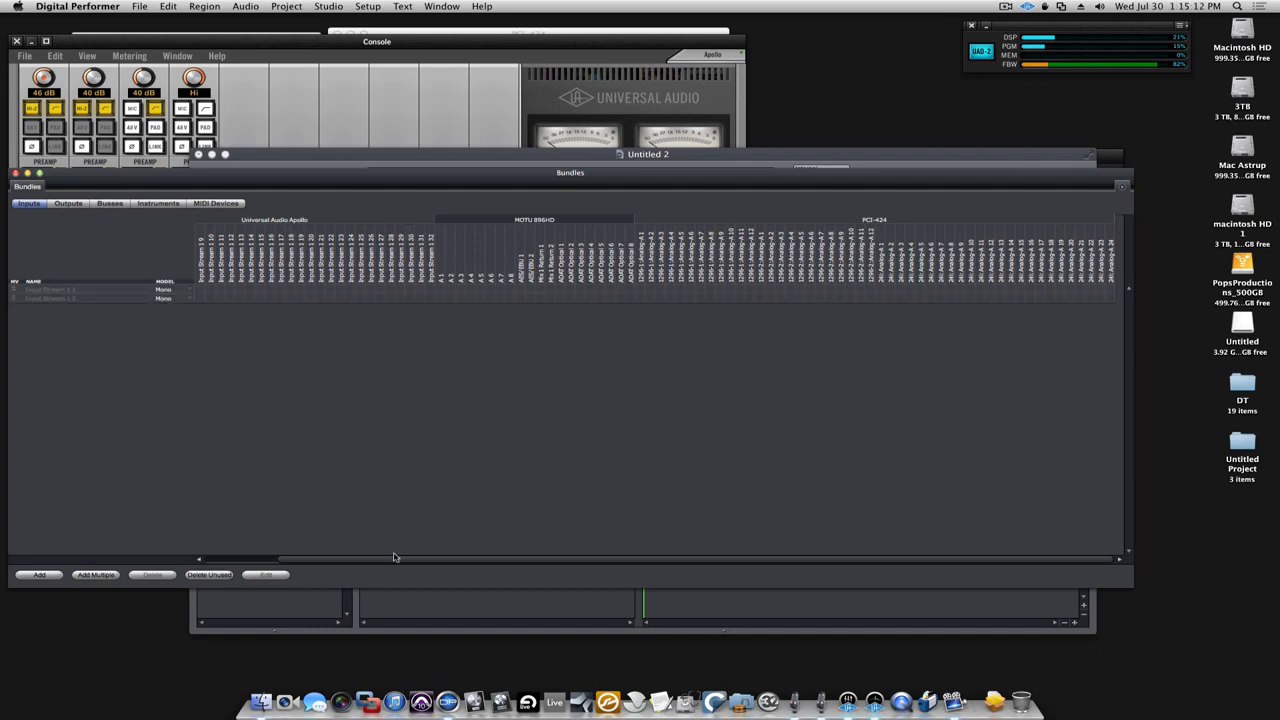
pyautogui.moveTo(394, 559); pyautogui.dragTo(341, 560)
# Move the Bundles window aside and add two mono audio tracks to the project.
pyautogui.moveTo(262, 177); pyautogui.dragTo(709, 225)
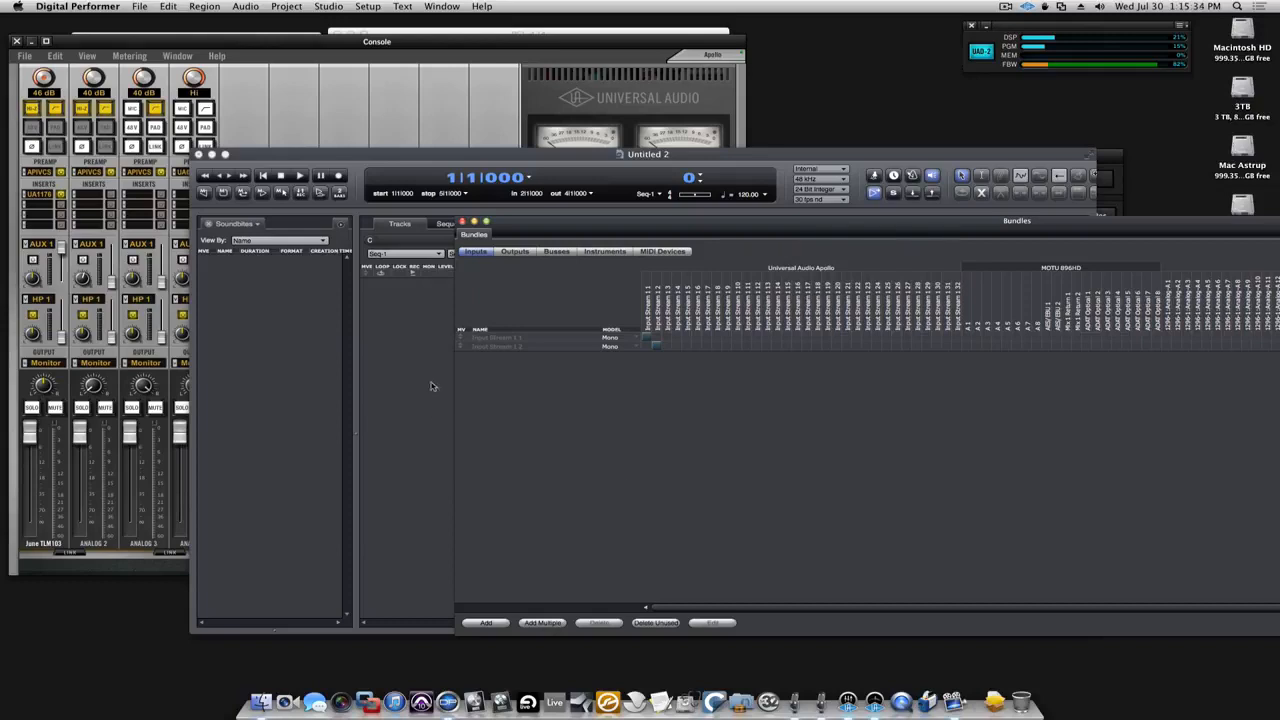
pyautogui.click(387, 330)
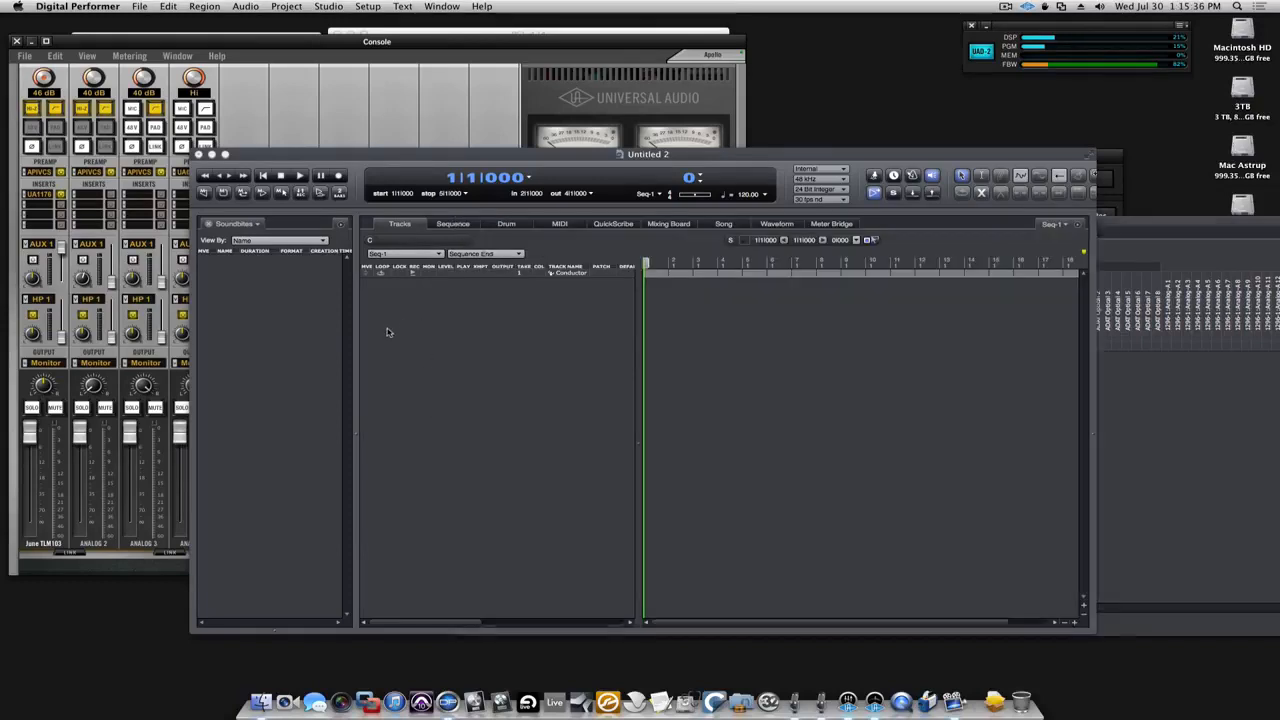
pyautogui.click(252, 6)
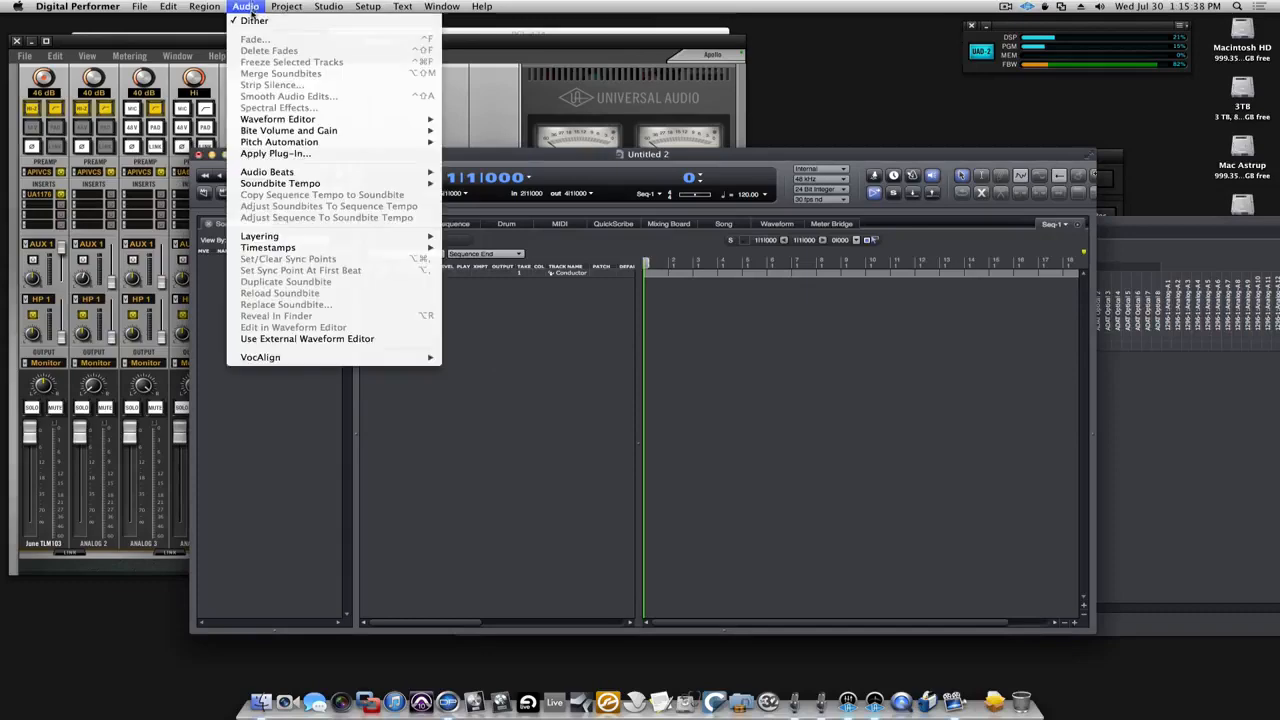
pyautogui.moveTo(330, 20)
pyautogui.click(443, 36)
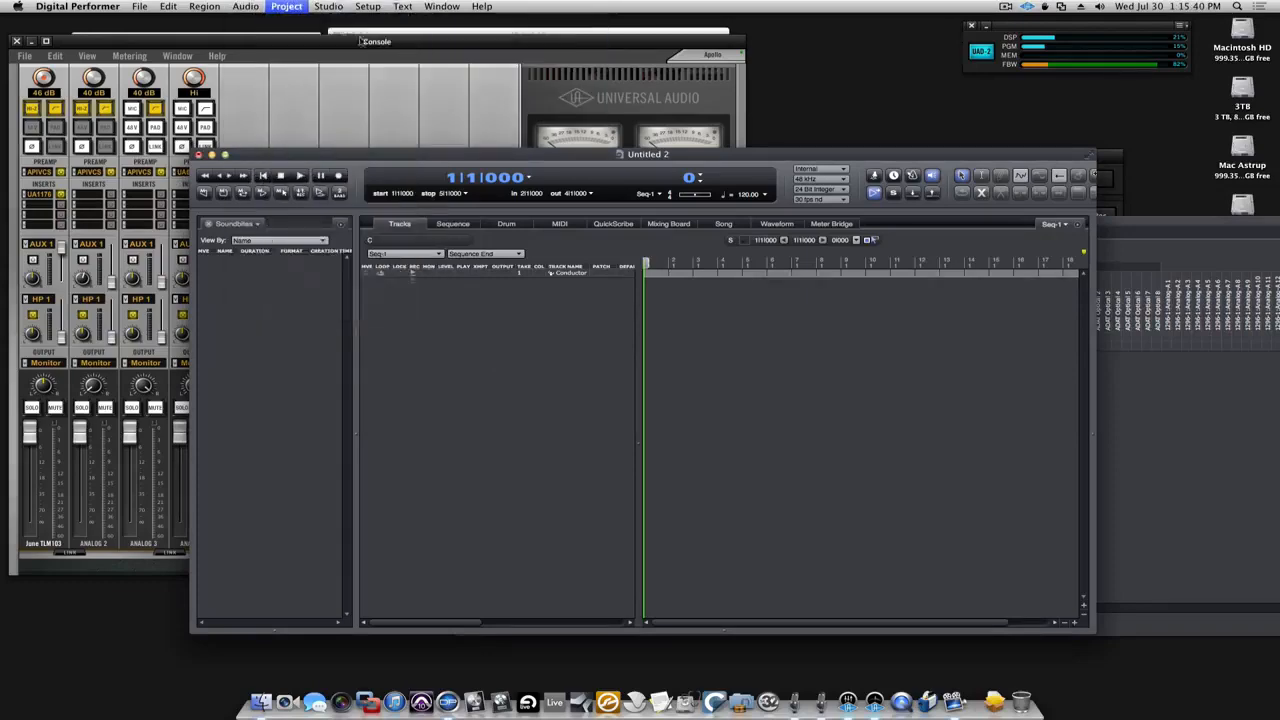
pyautogui.click(290, 7)
pyautogui.click(441, 37)
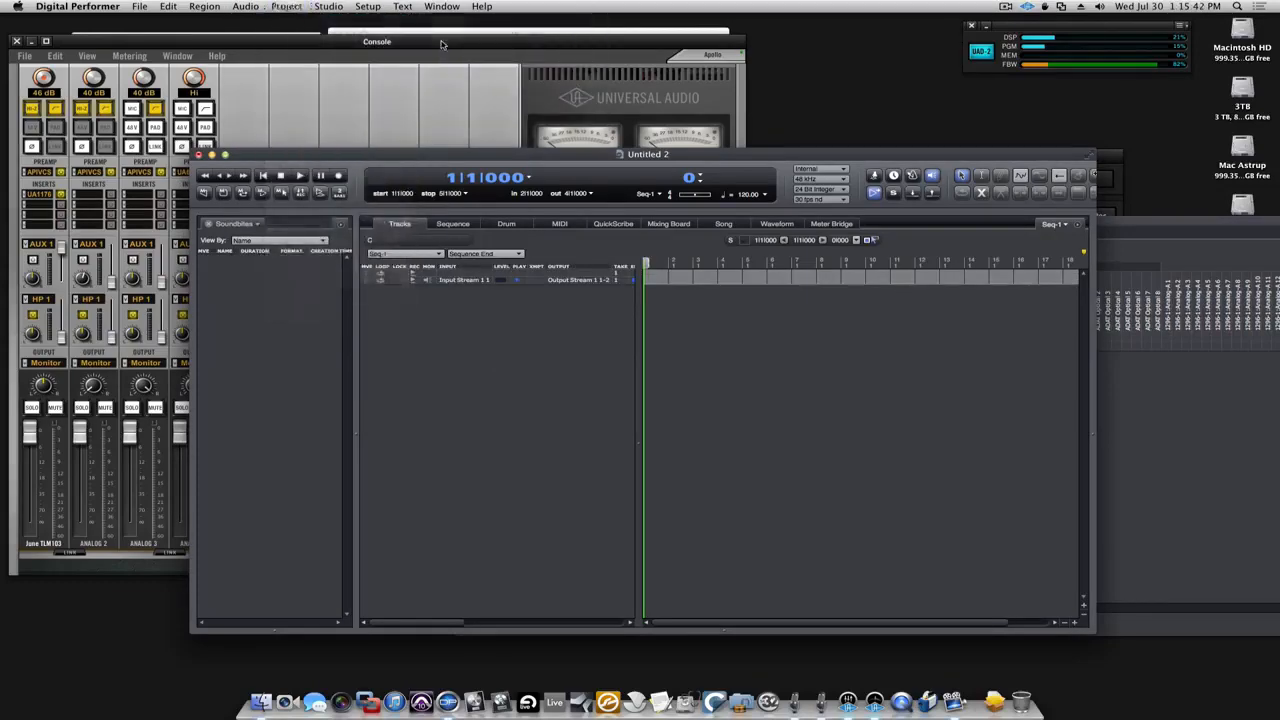
# Show the Mixing Board in an enlarged project window and view the input choices of Audio-1, keeping Input Stream 1 1 (Mono).
pyautogui.click(684, 225)
pyautogui.moveTo(567, 160); pyautogui.dragTo(425, 48)
pyautogui.moveTo(956, 534); pyautogui.dragTo(1112, 688)
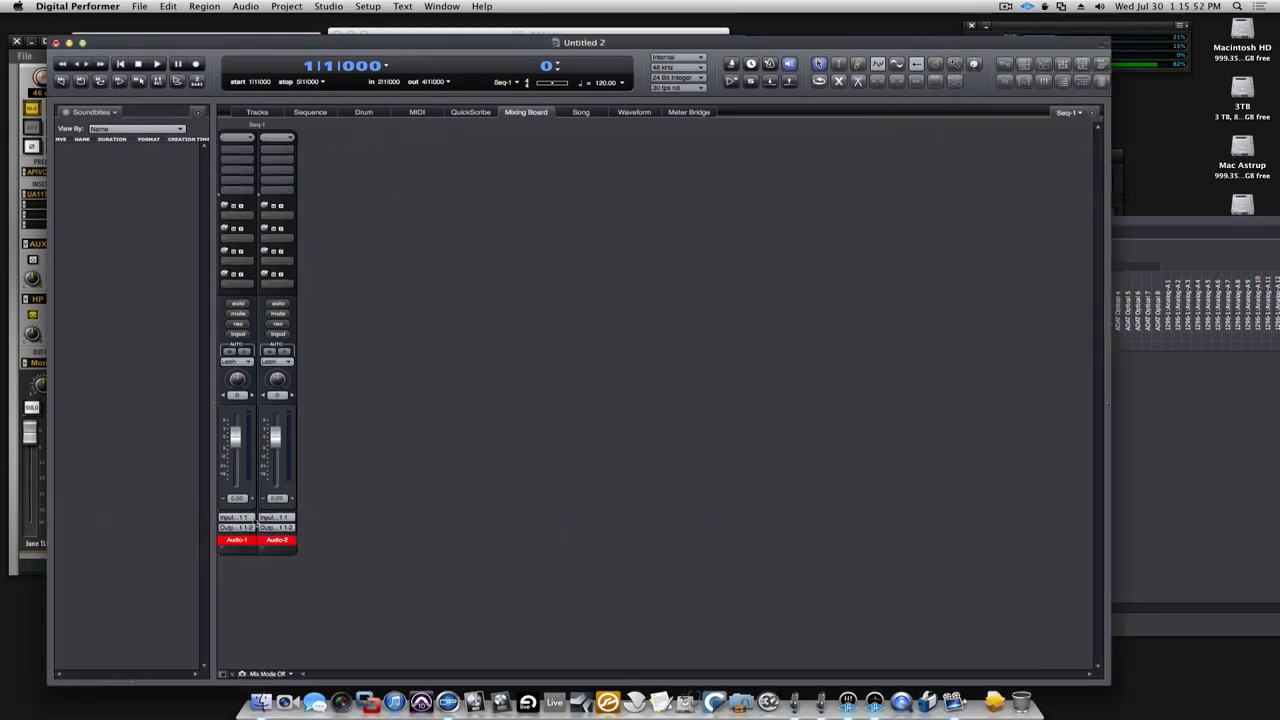
pyautogui.click(240, 517)
pyautogui.moveTo(242, 548)
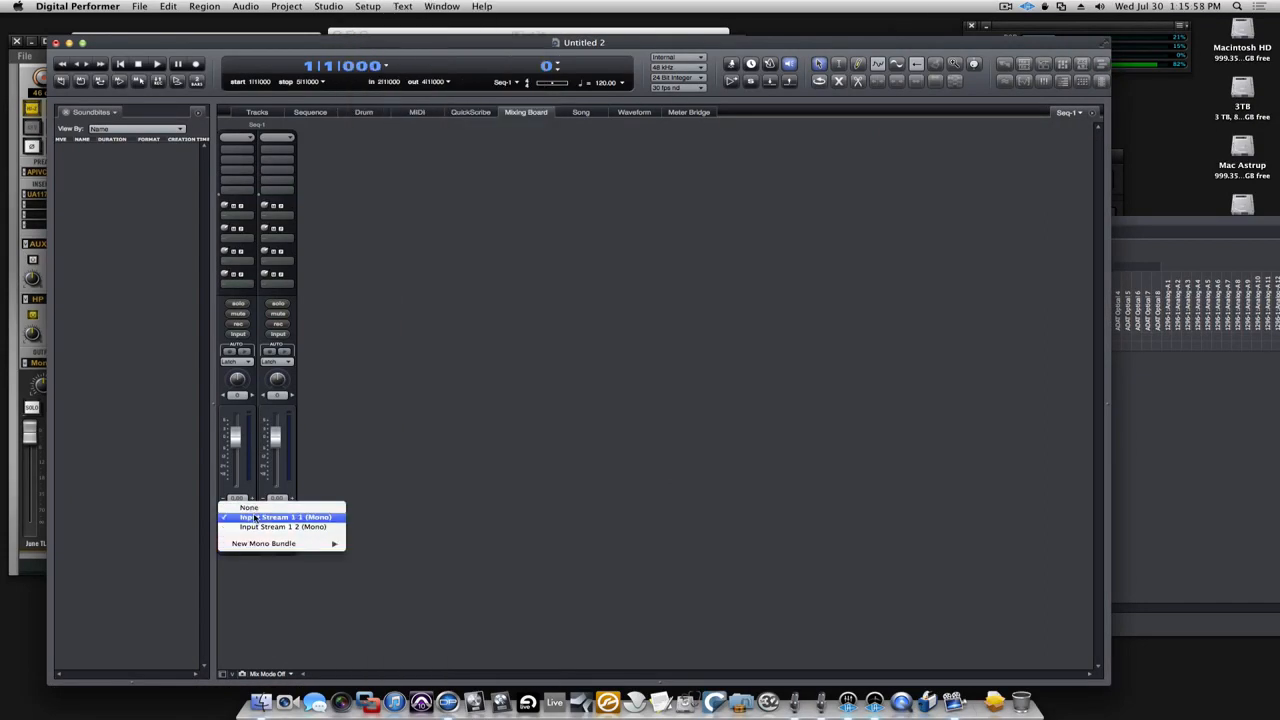
pyautogui.click(318, 518)
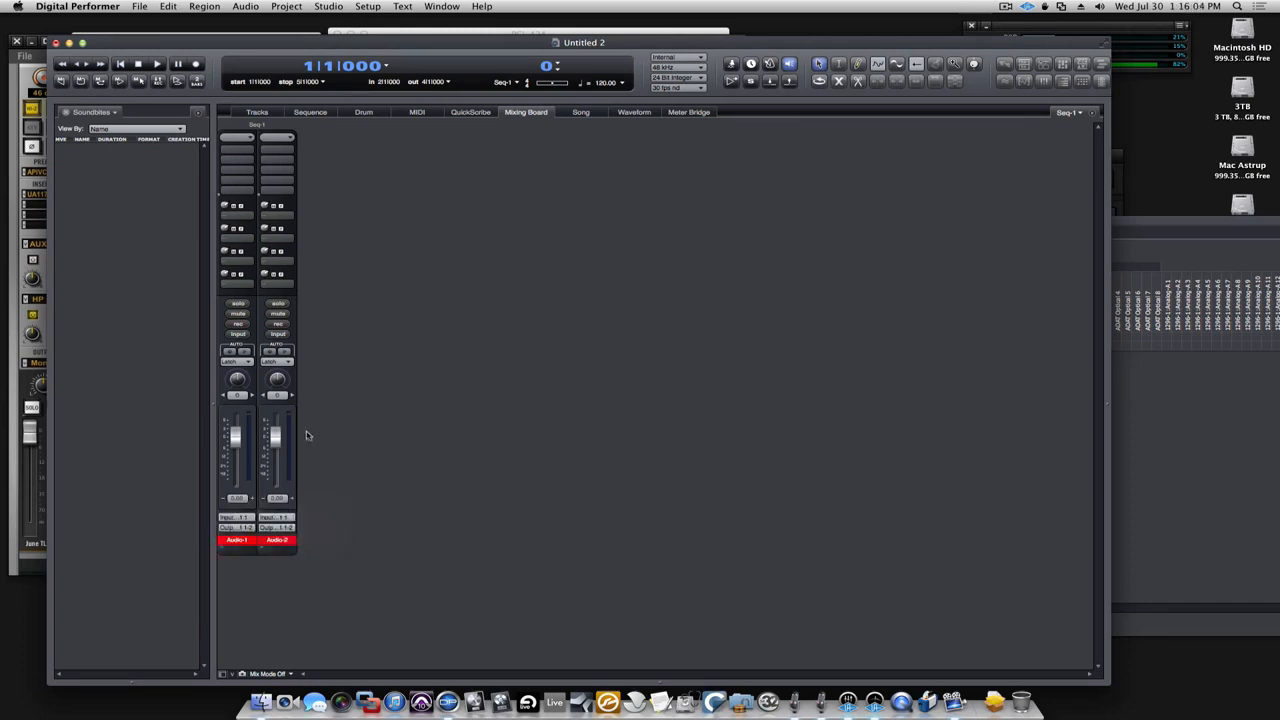
# Bring up the Bundles window and rename the two input bundles Apollo 1 and Apollo 2.
pyautogui.hotkey('shift', 'u')
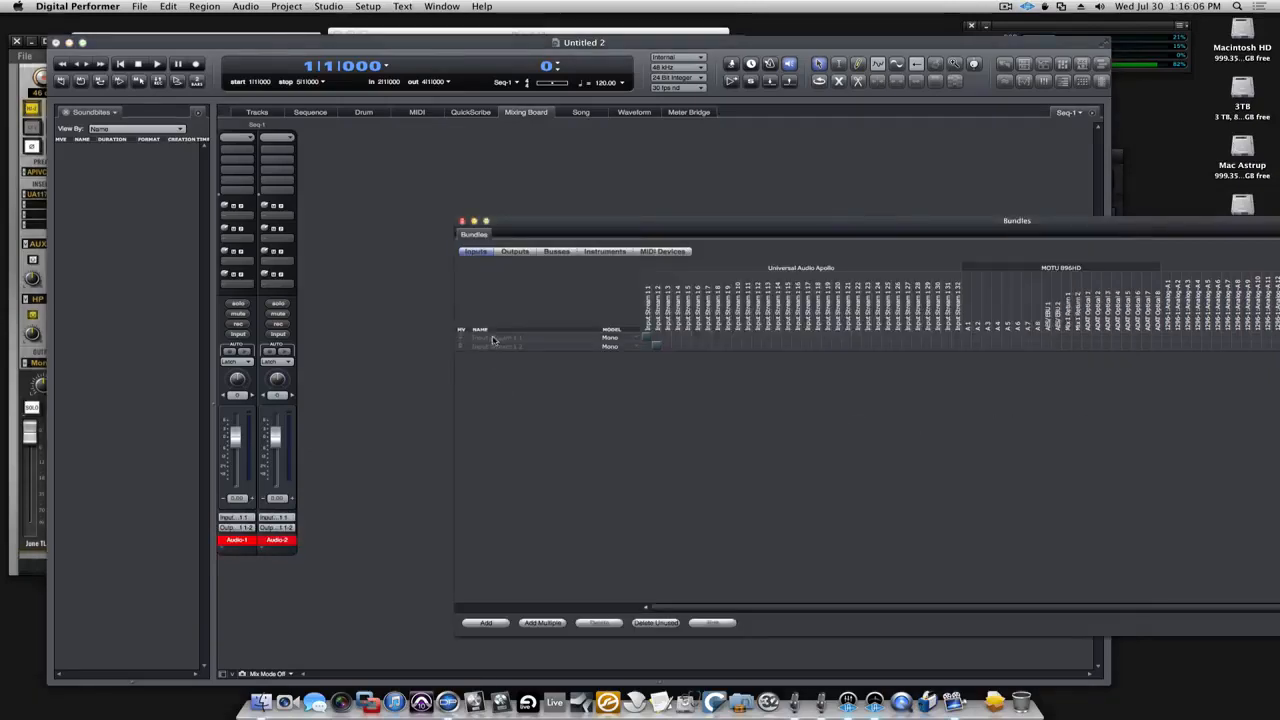
pyautogui.click(500, 340)
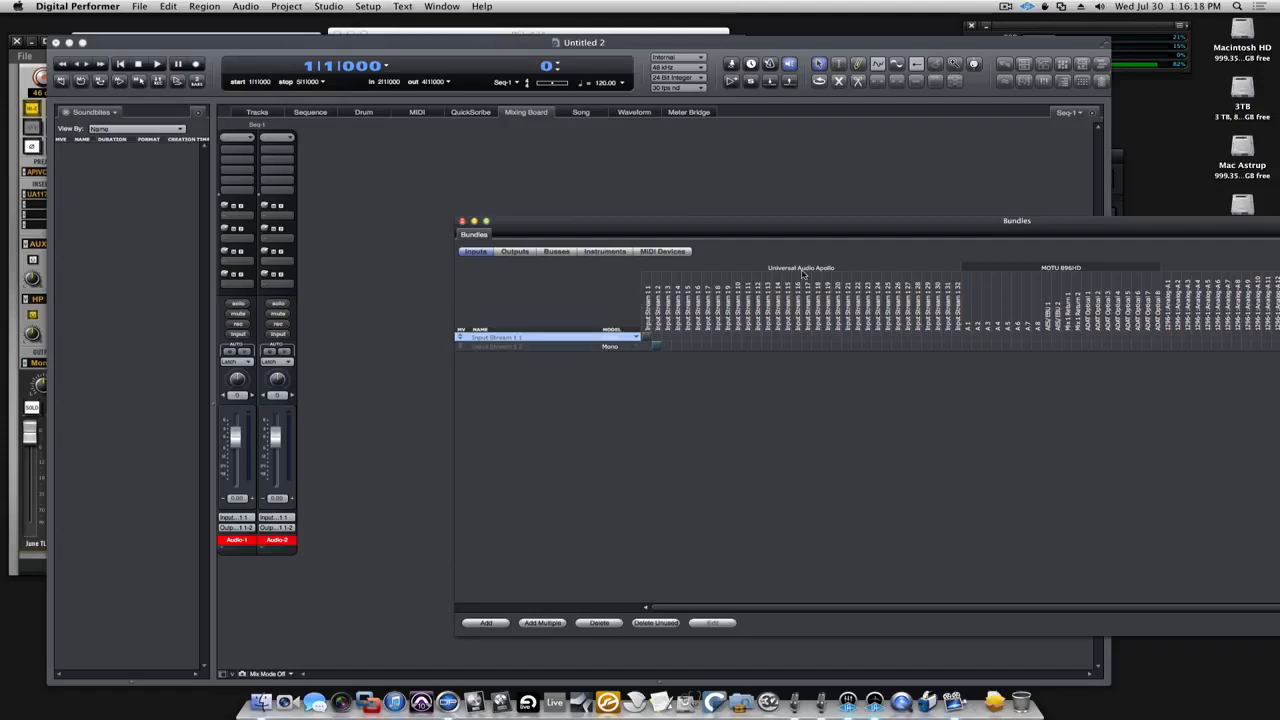
pyautogui.doubleClick(513, 338)
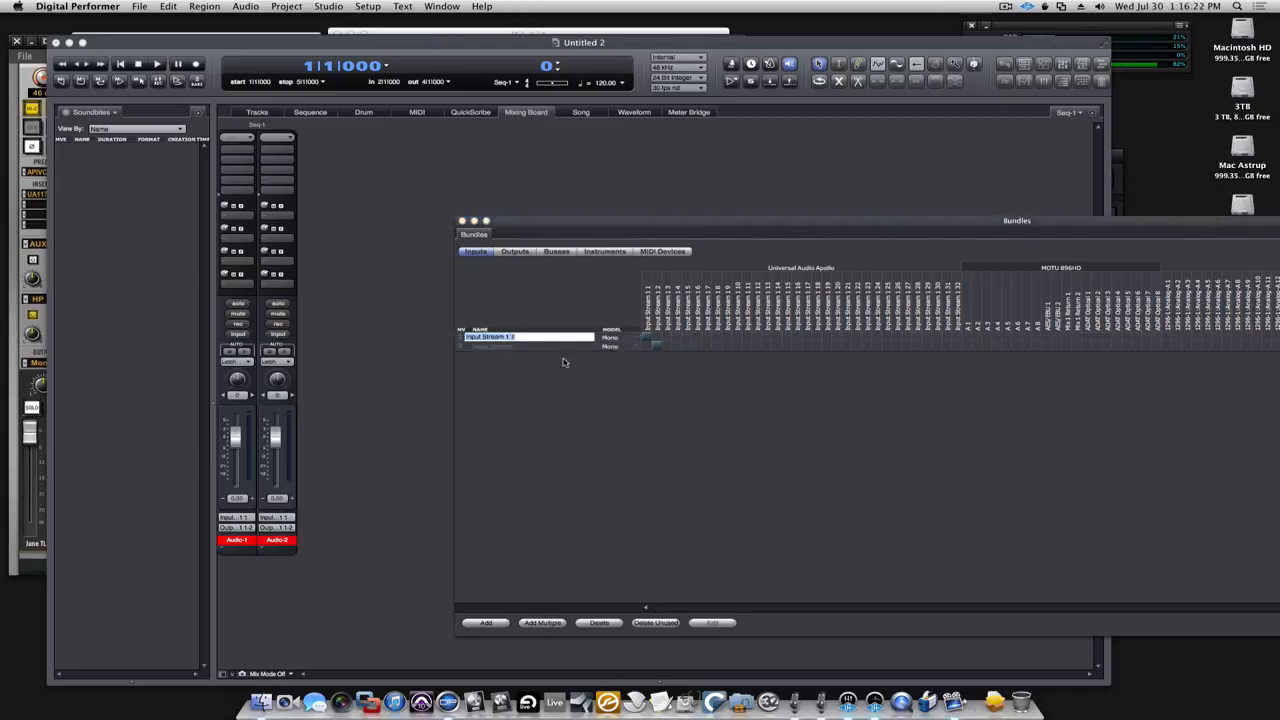
pyautogui.write('Apollo')
pyautogui.press('Tab')
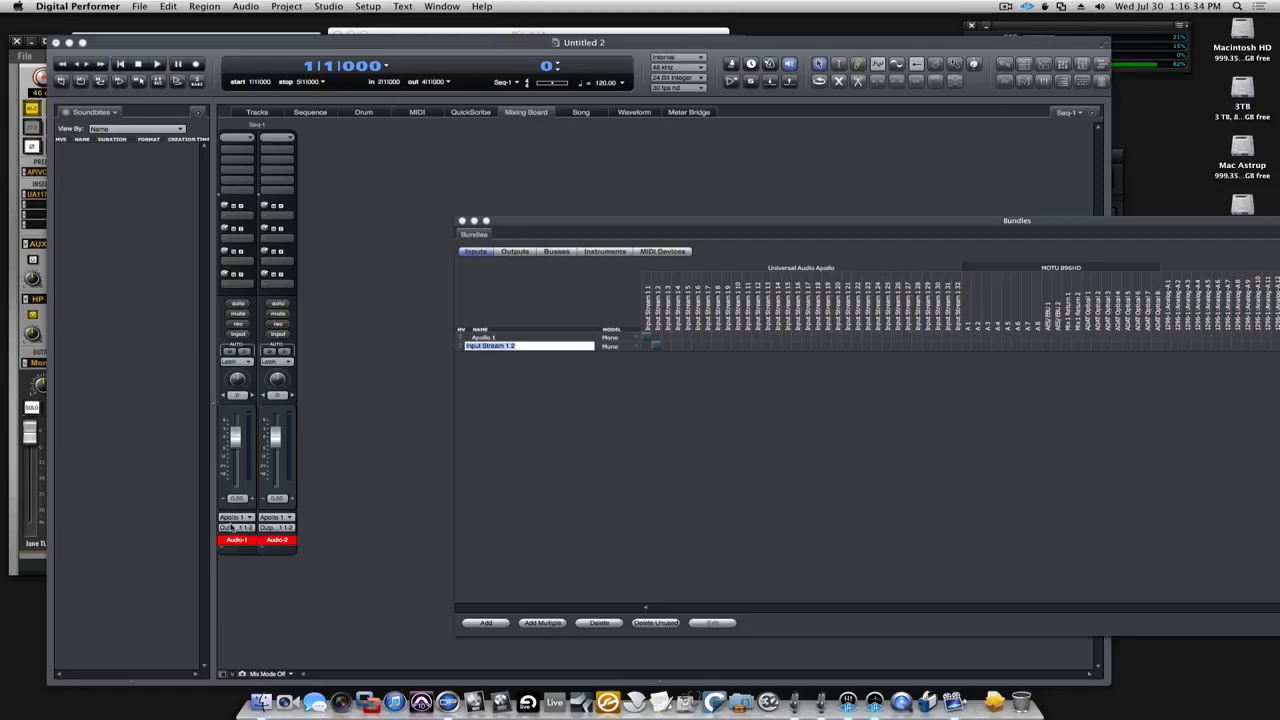
pyautogui.tripleClick(520, 347)
pyautogui.write('Apollo')
pyautogui.press('Return')
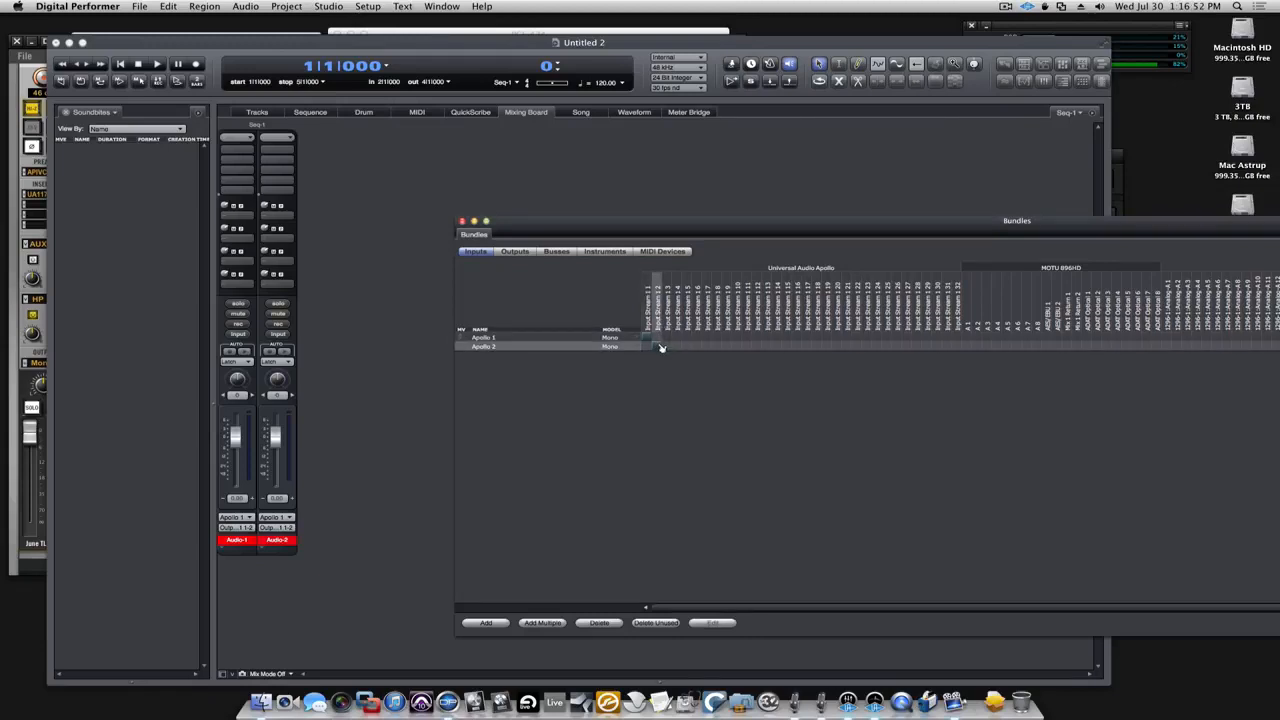
# Check the analog channels in the Apollo Console, and add a mono input bundle named Apollo 3 on Input Stream 1 3.
pyautogui.click(23, 398)
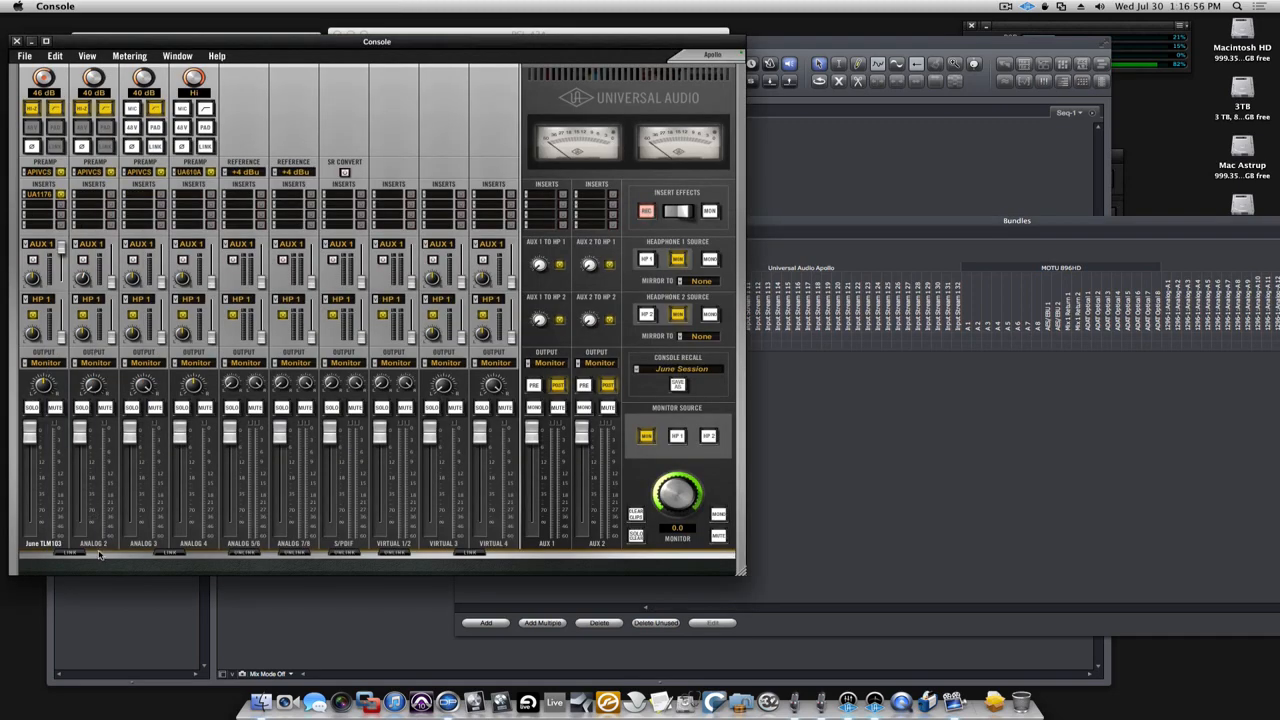
pyautogui.click(912, 520)
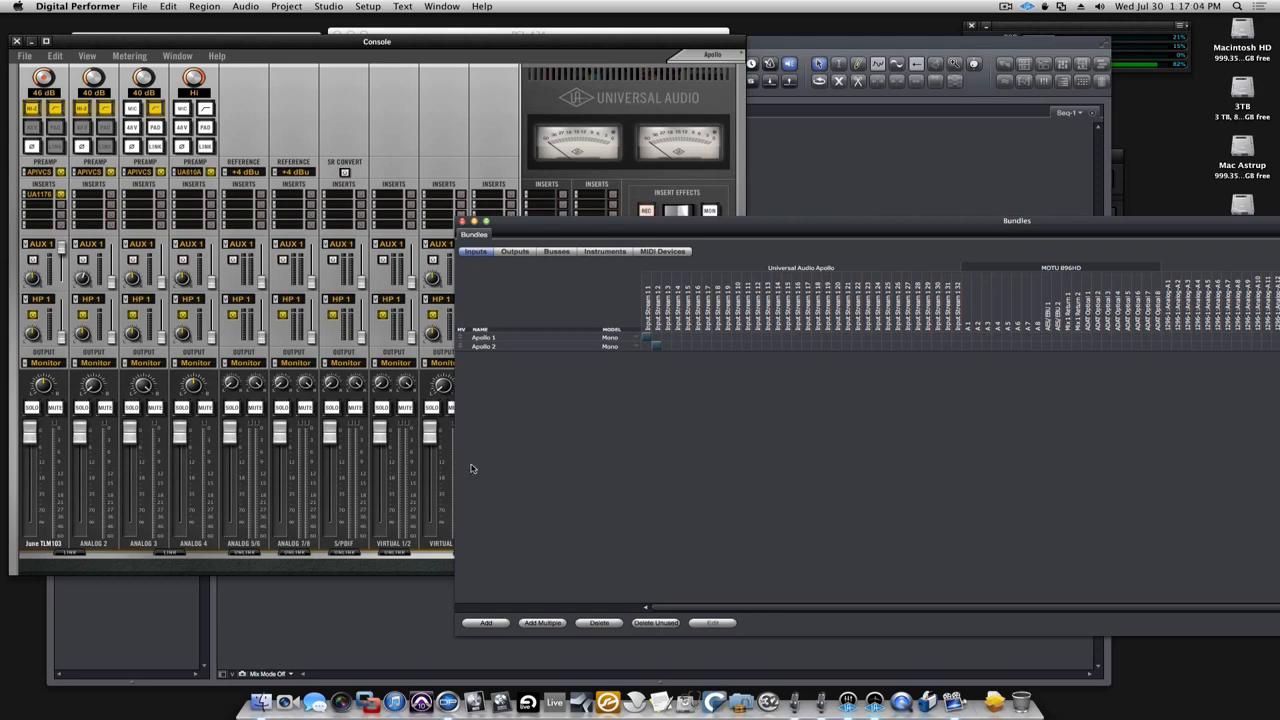
pyautogui.click(498, 624)
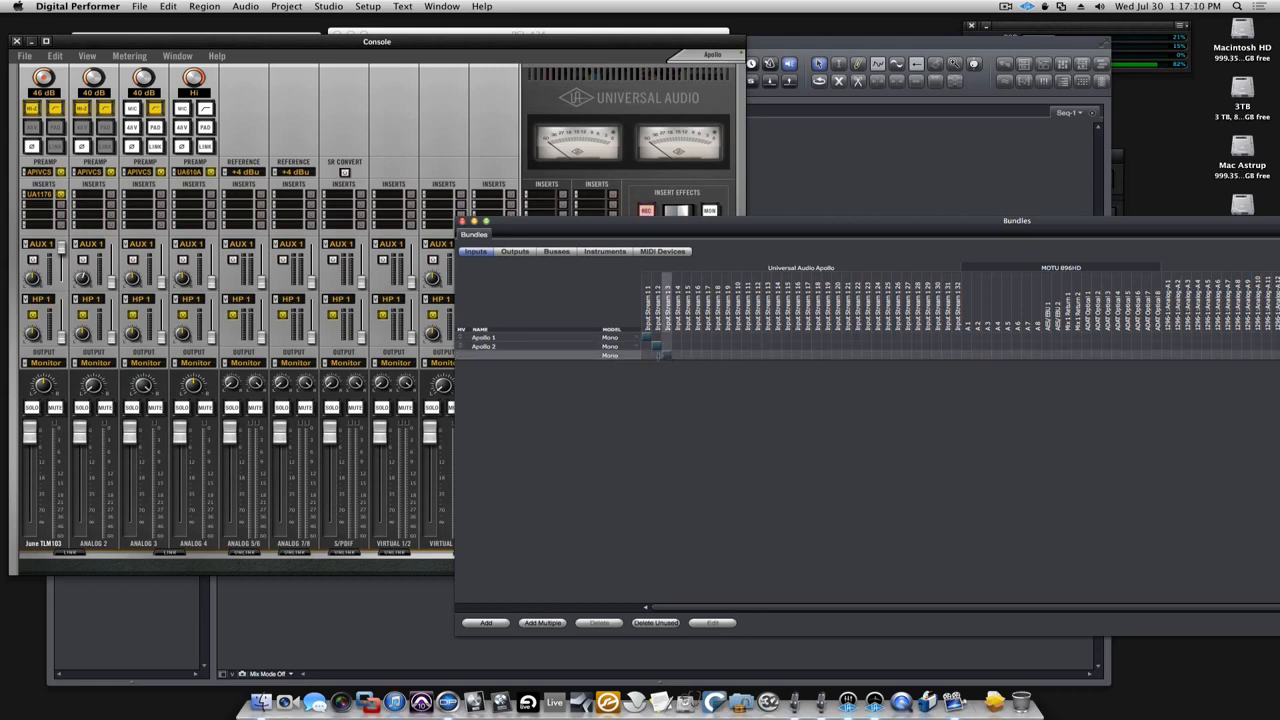
pyautogui.doubleClick(498, 357)
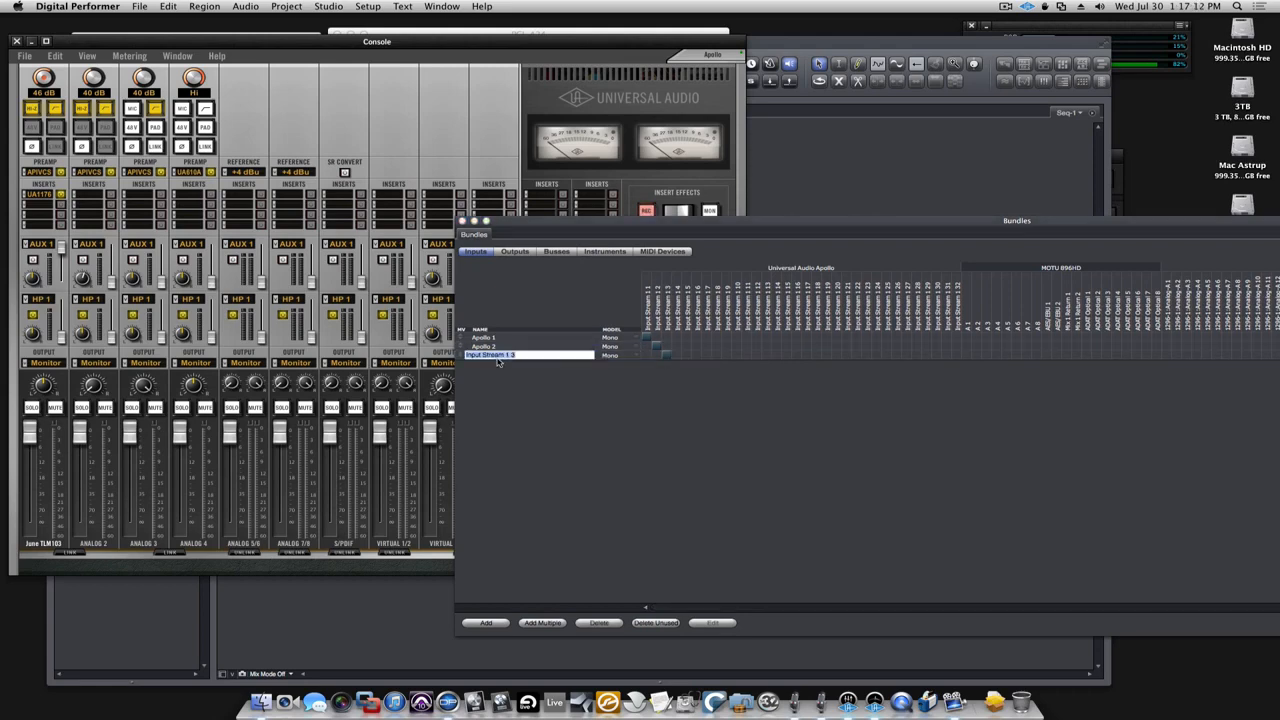
pyautogui.write('Apollo 3')
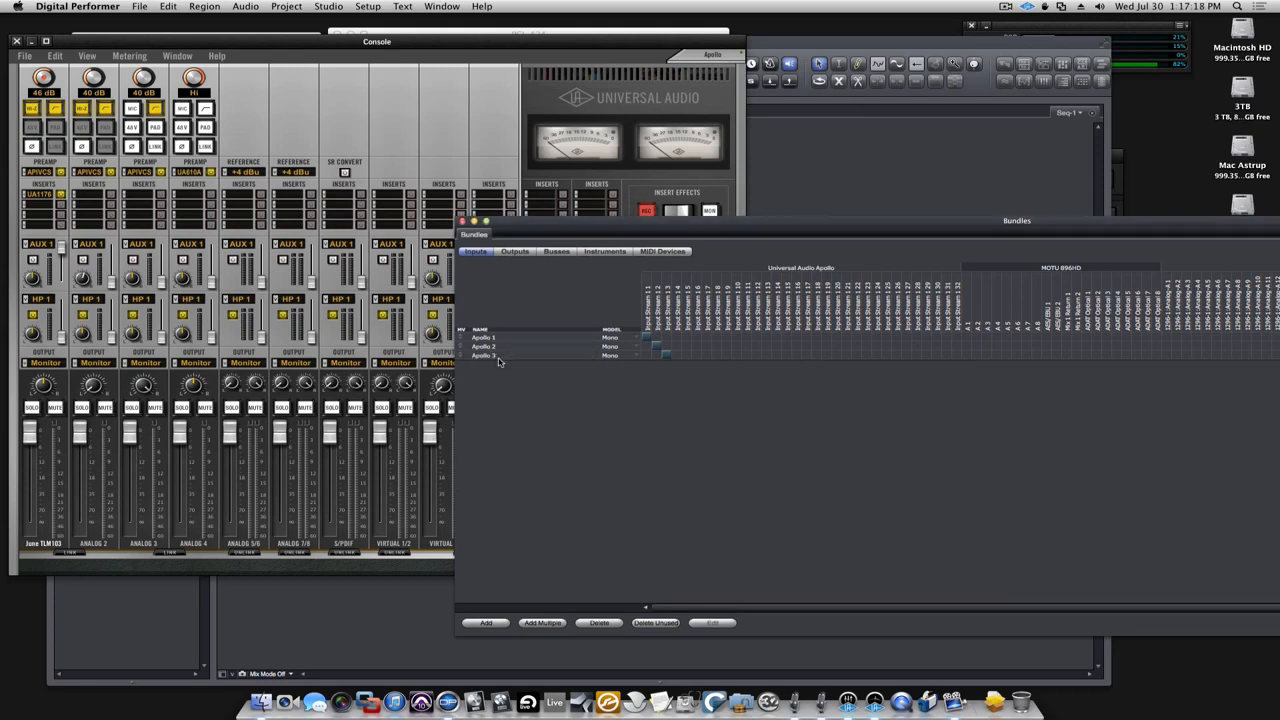
# Add a mono input bundle on Input Stream 1 4 and name it Apollo 4.
pyautogui.click(486, 623)
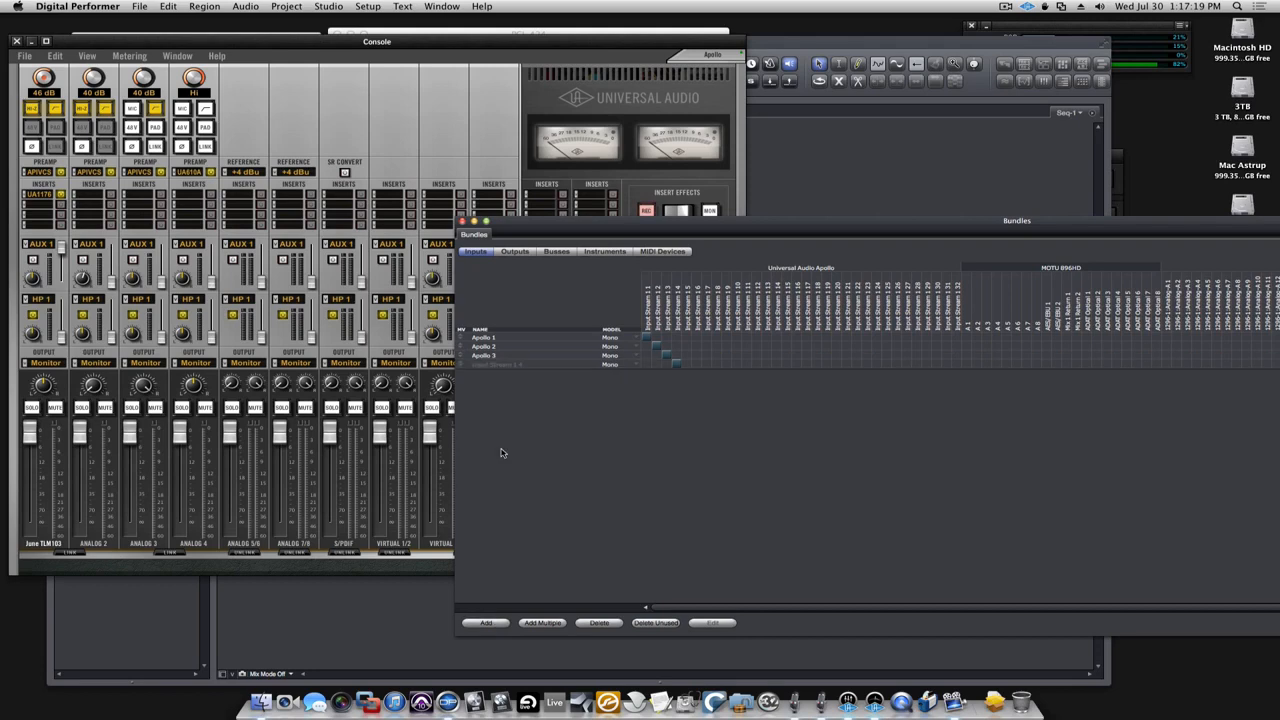
pyautogui.click(513, 366)
pyautogui.hotkey('shift', 'm')
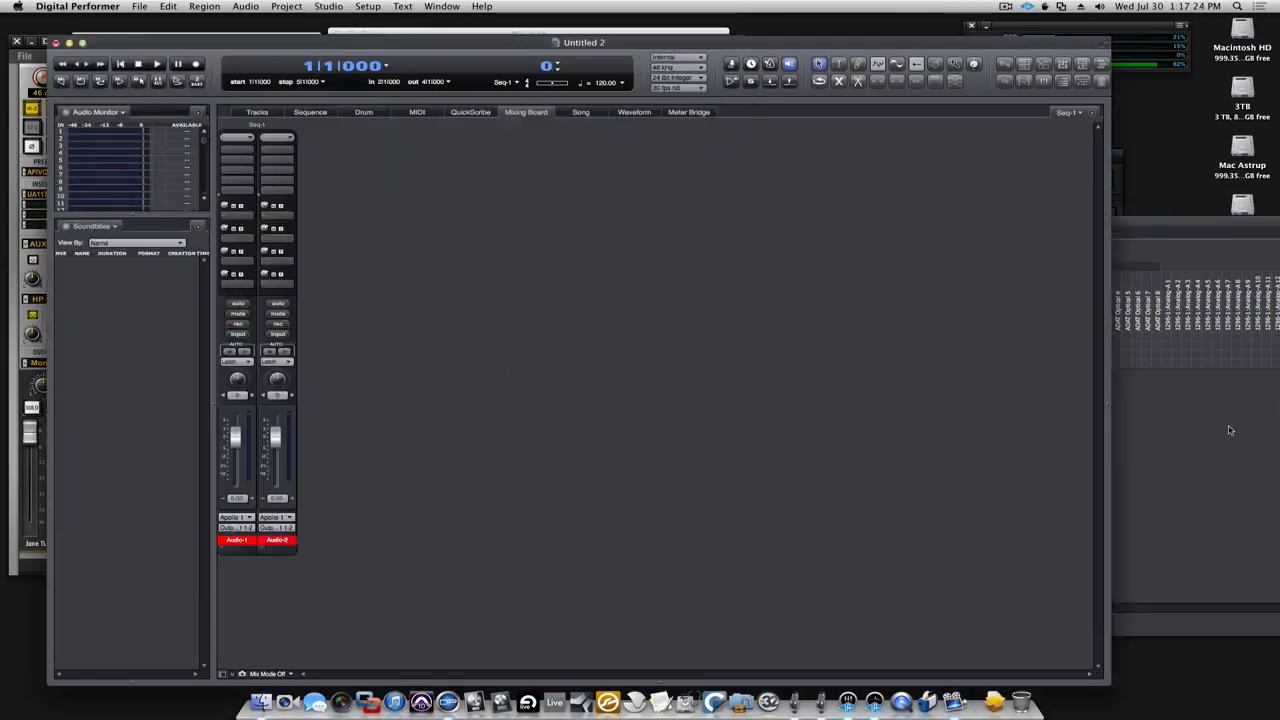
pyautogui.click(1230, 430)
pyautogui.doubleClick(513, 364)
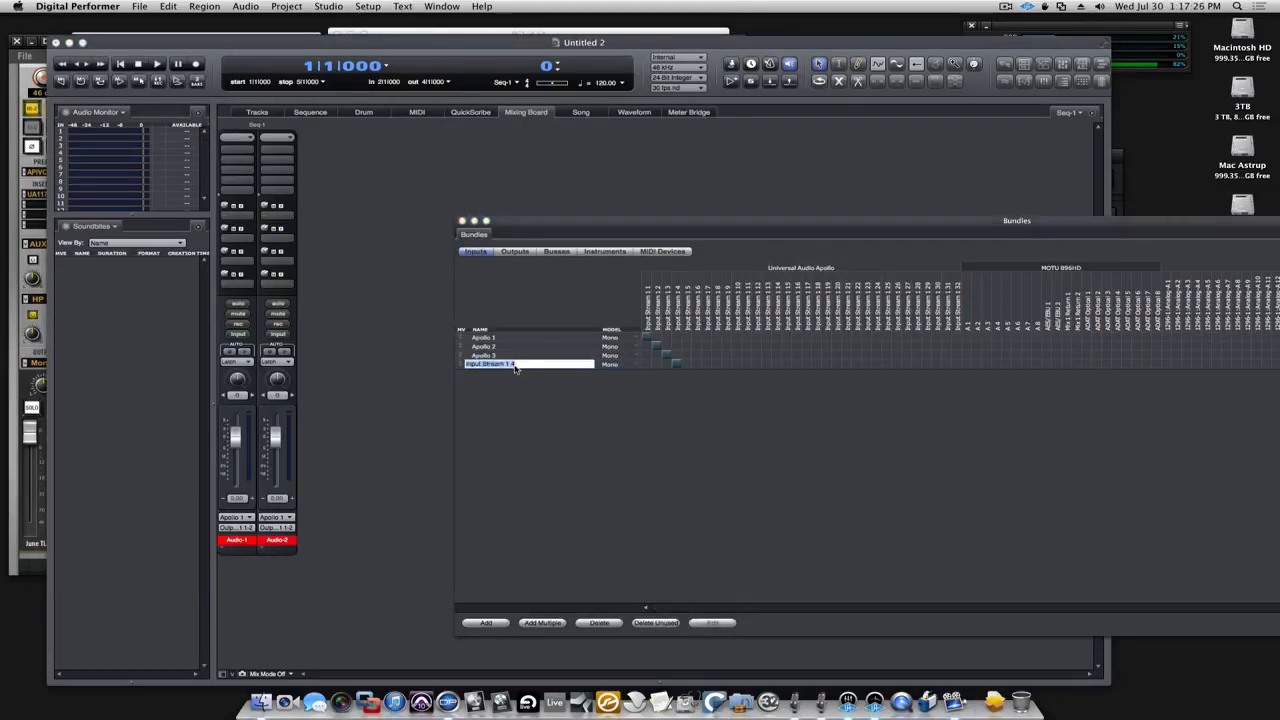
pyautogui.write('Apollo 4')
pyautogui.press('Return')
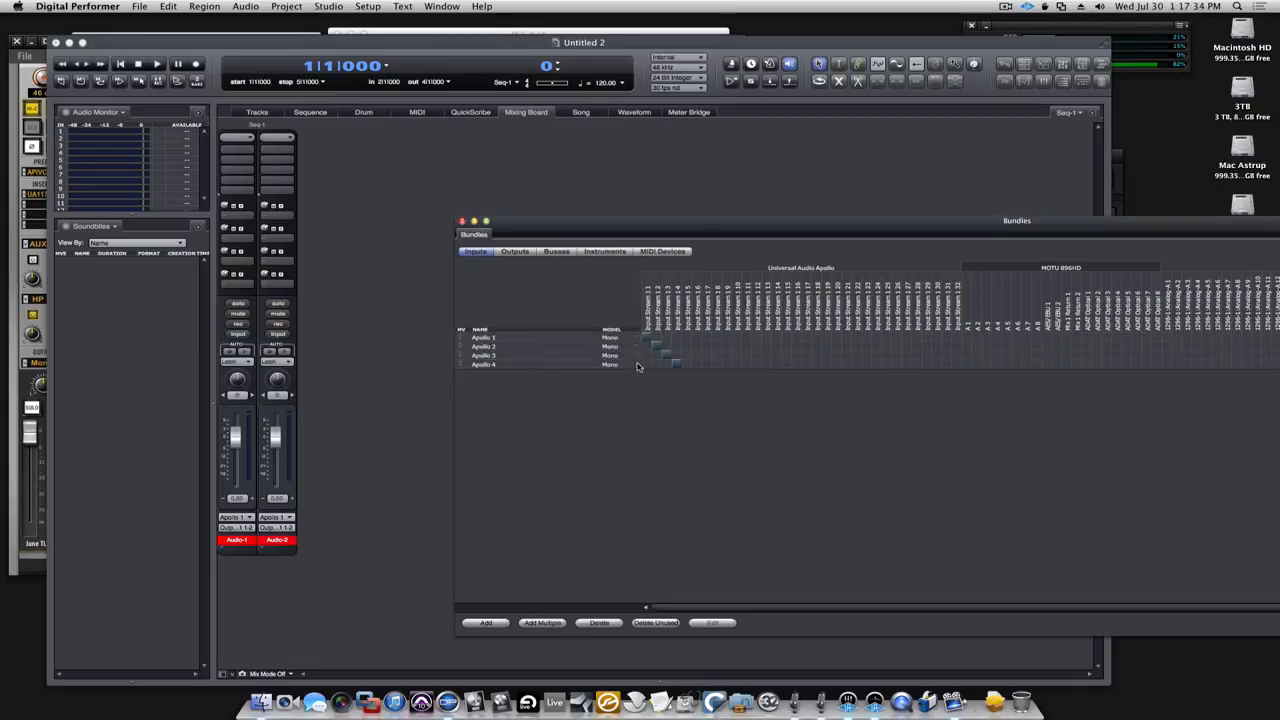
# Check the Analog 4 channel in the Apollo Console, and delete the Apollo 4 input bundle.
pyautogui.click(44, 522)
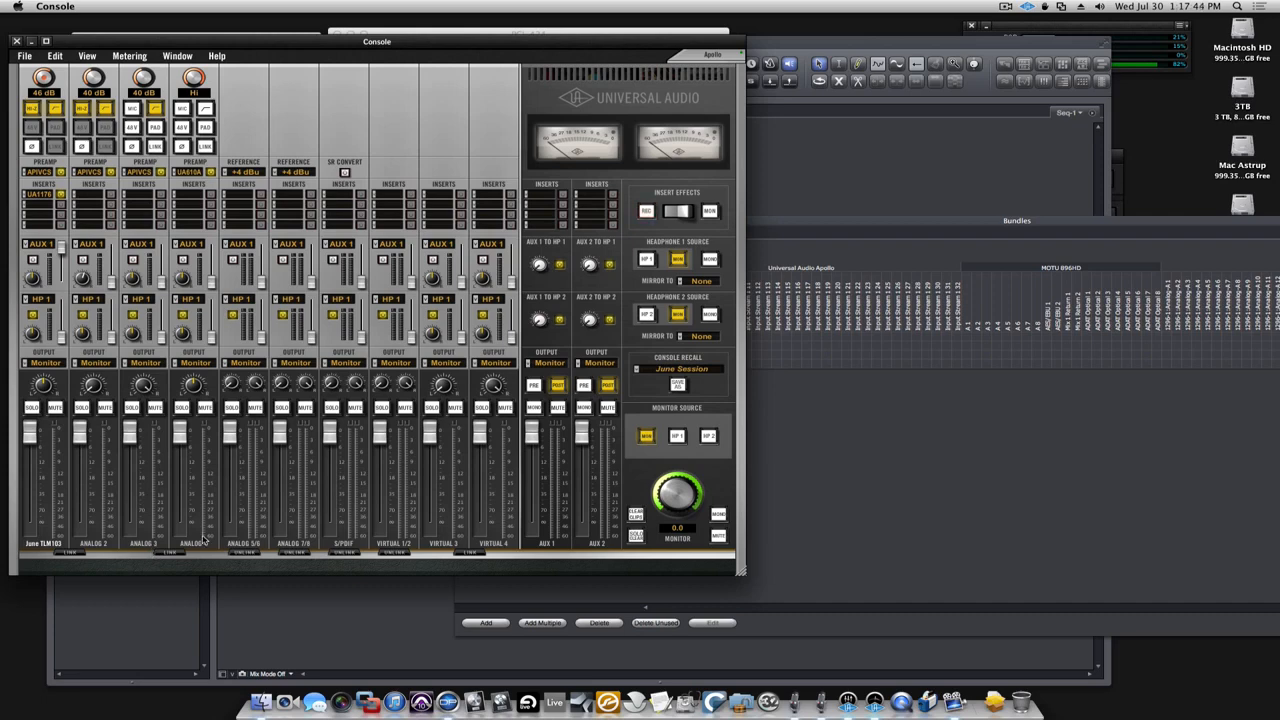
pyautogui.click(817, 440)
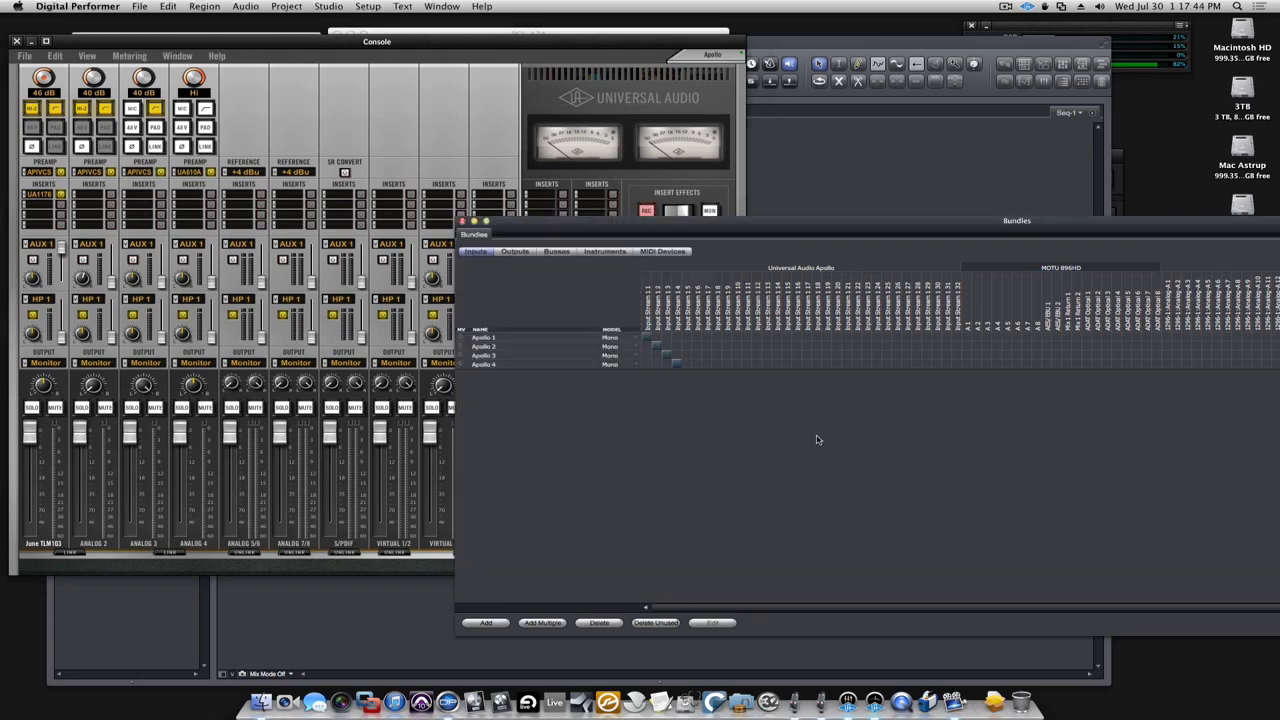
pyautogui.click(600, 623)
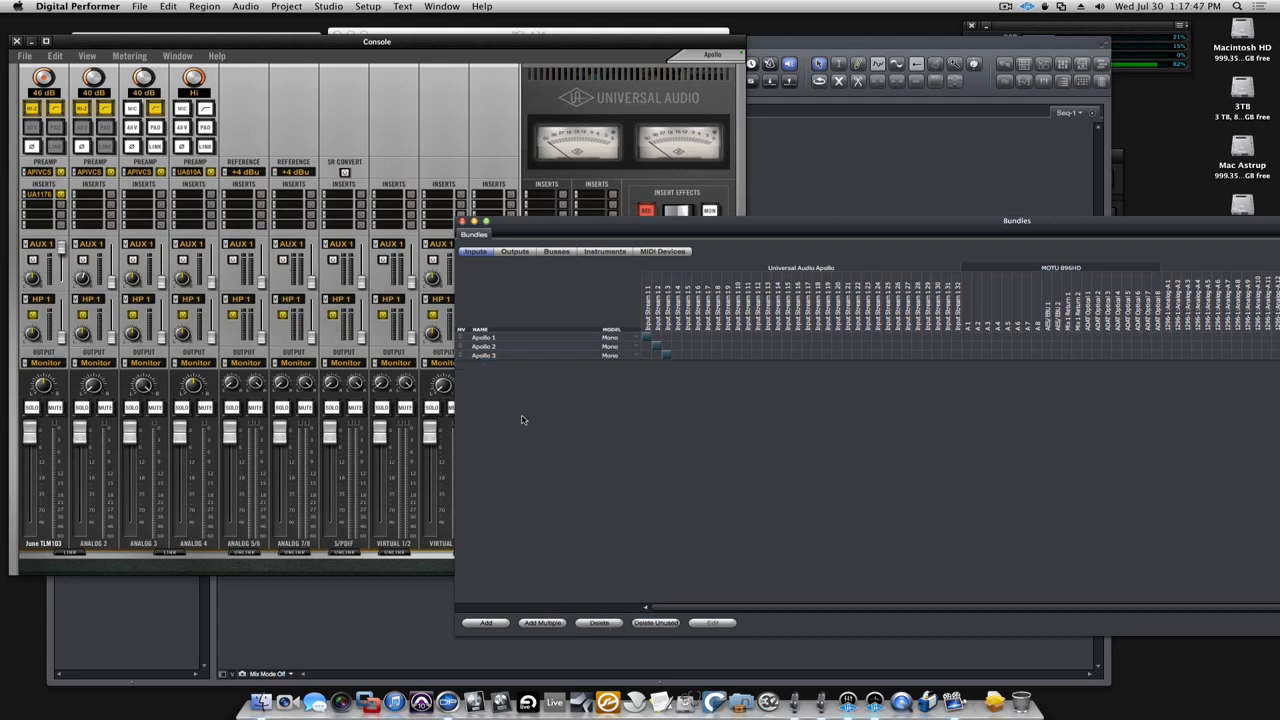
# Make the Apollo 3 bundle stereo across Input Stream 1 3 and 1 4, and rename it Apollo 3 - 4.
pyautogui.click(636, 360)
pyautogui.click(636, 366)
pyautogui.click(676, 357)
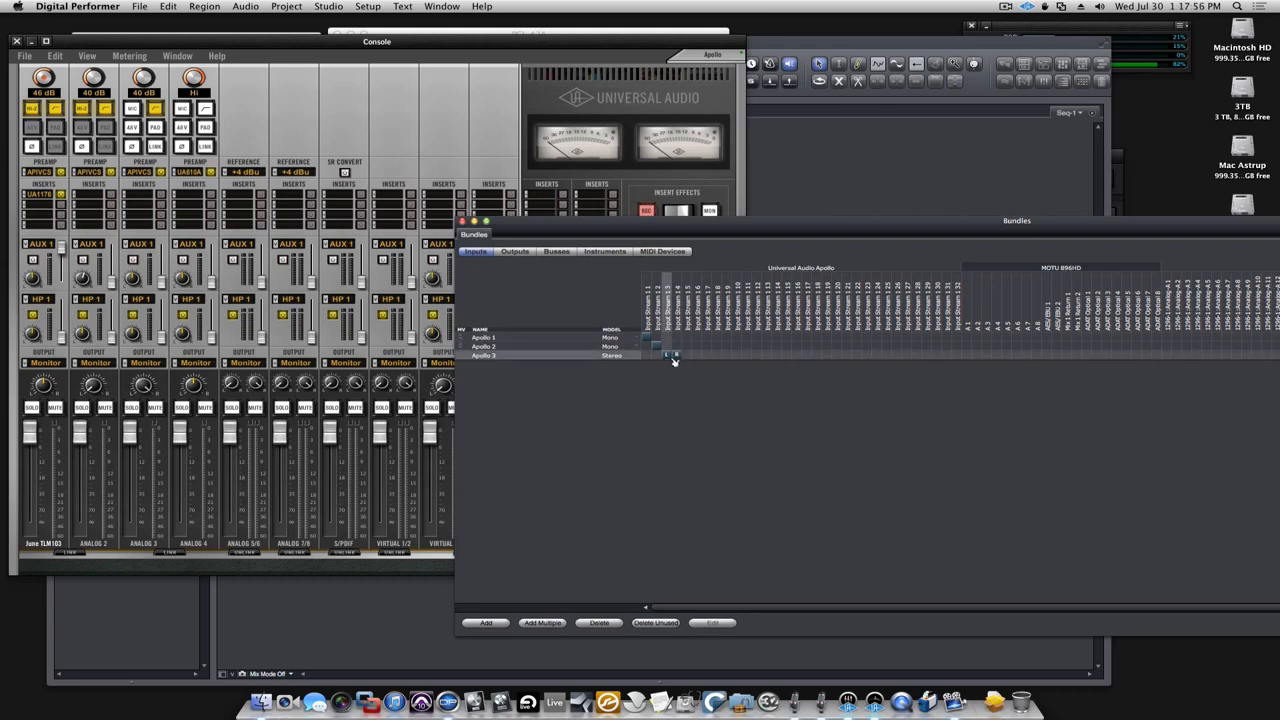
pyautogui.doubleClick(482, 356)
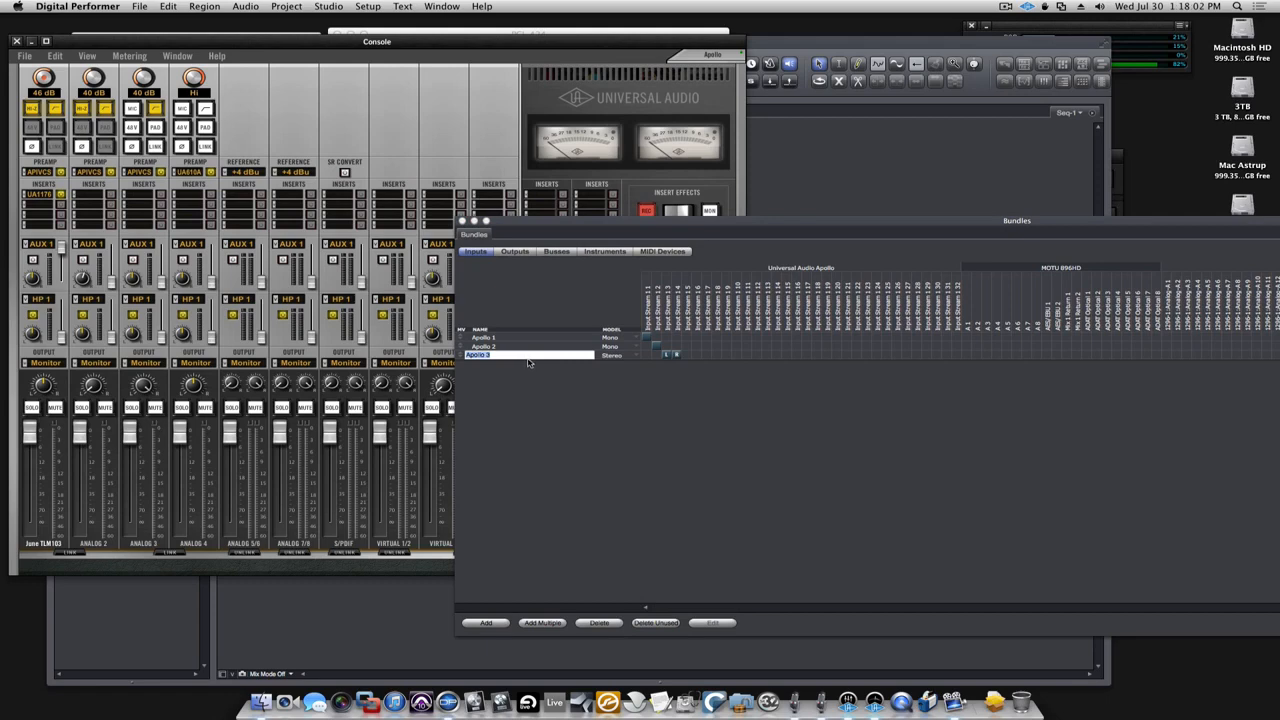
pyautogui.press('Right')
pyautogui.press('Return')
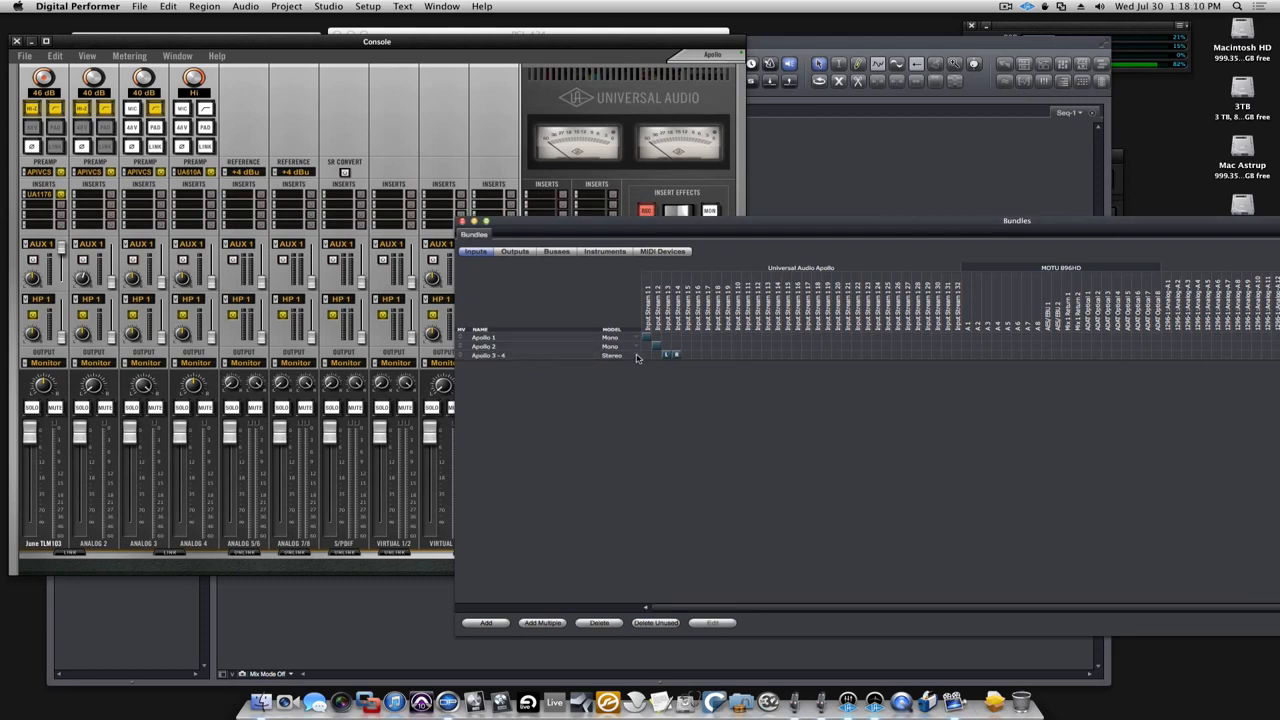
# Rename the stereo input bundle back to Apollo 3 and set its format to Mono.
pyautogui.doubleClick(529, 358)
pyautogui.click(538, 357)
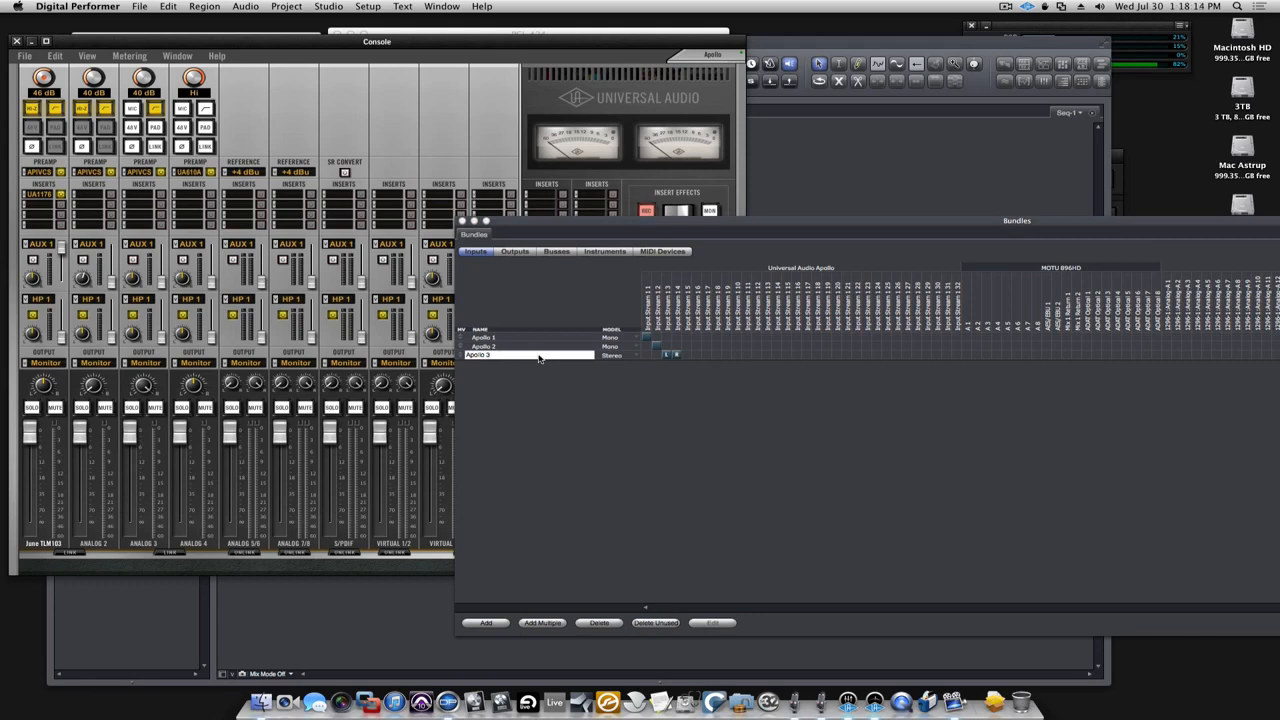
pyautogui.press('Return')
pyautogui.click(635, 356)
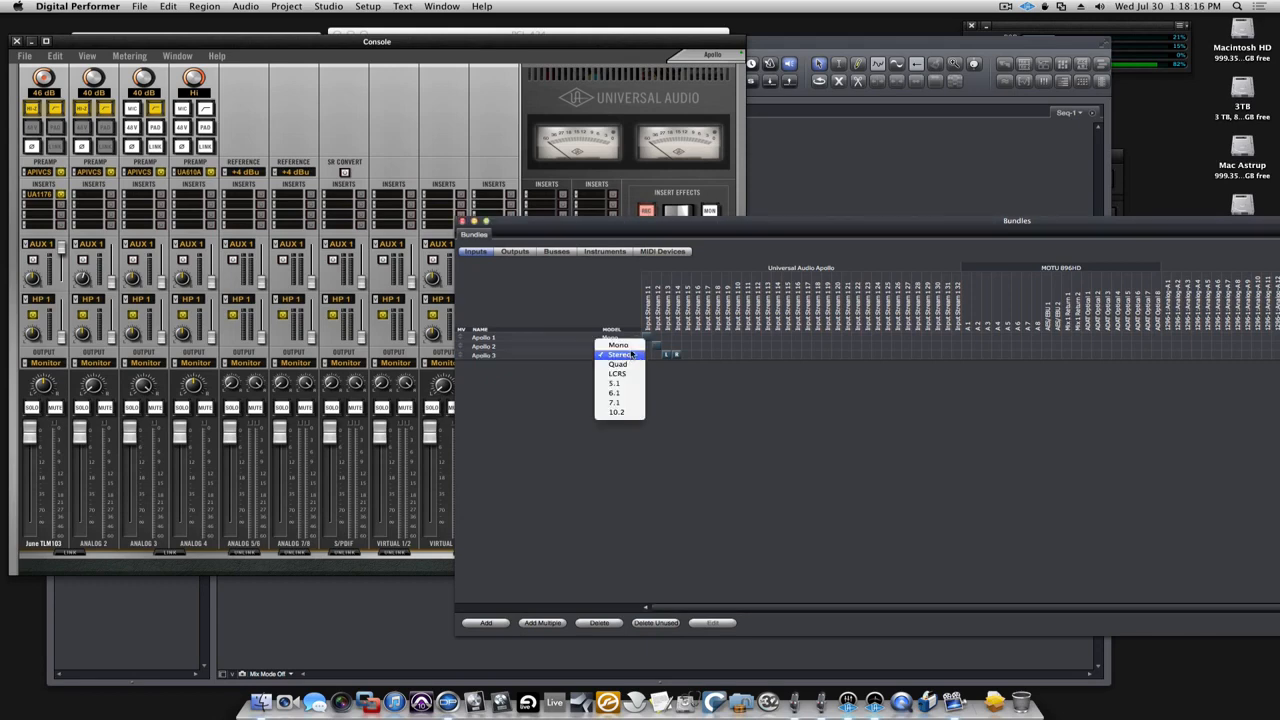
pyautogui.click(618, 344)
# Add a new mono input bundle on Input Stream 1 4 and rename it Apollo 4.
pyautogui.click(486, 623)
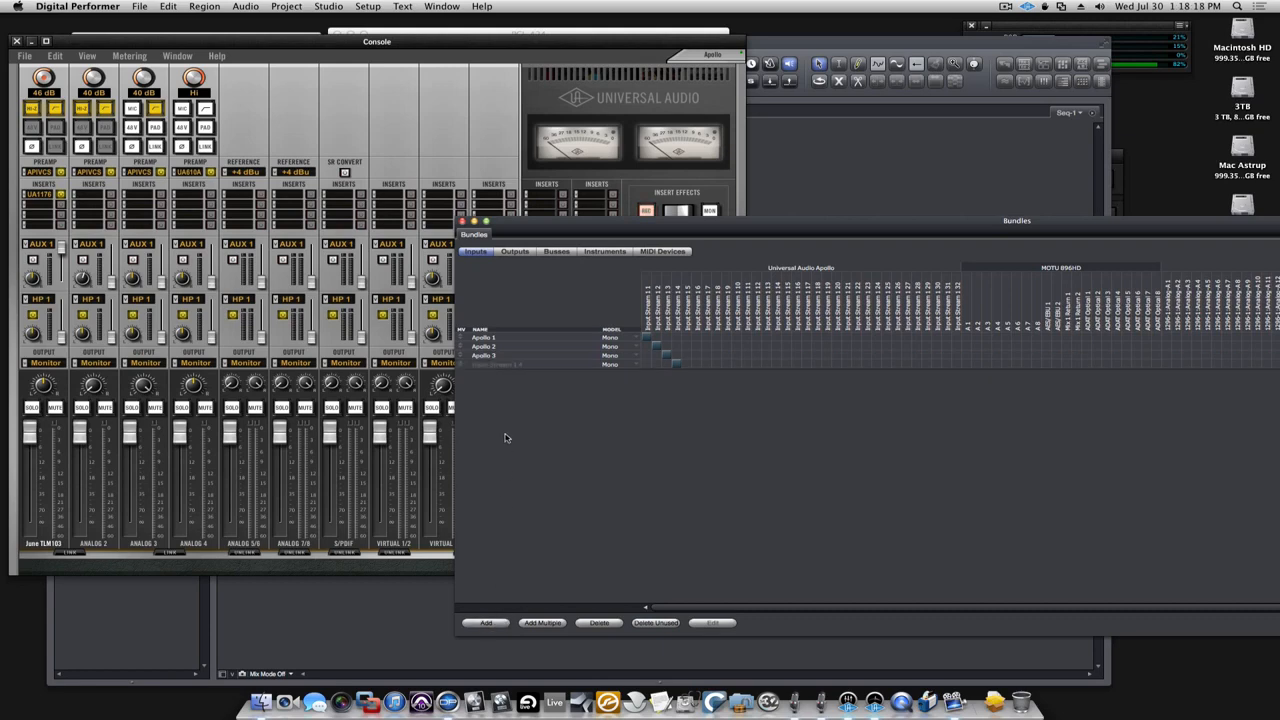
pyautogui.click(494, 365)
pyautogui.hotkey('shift', 'a')
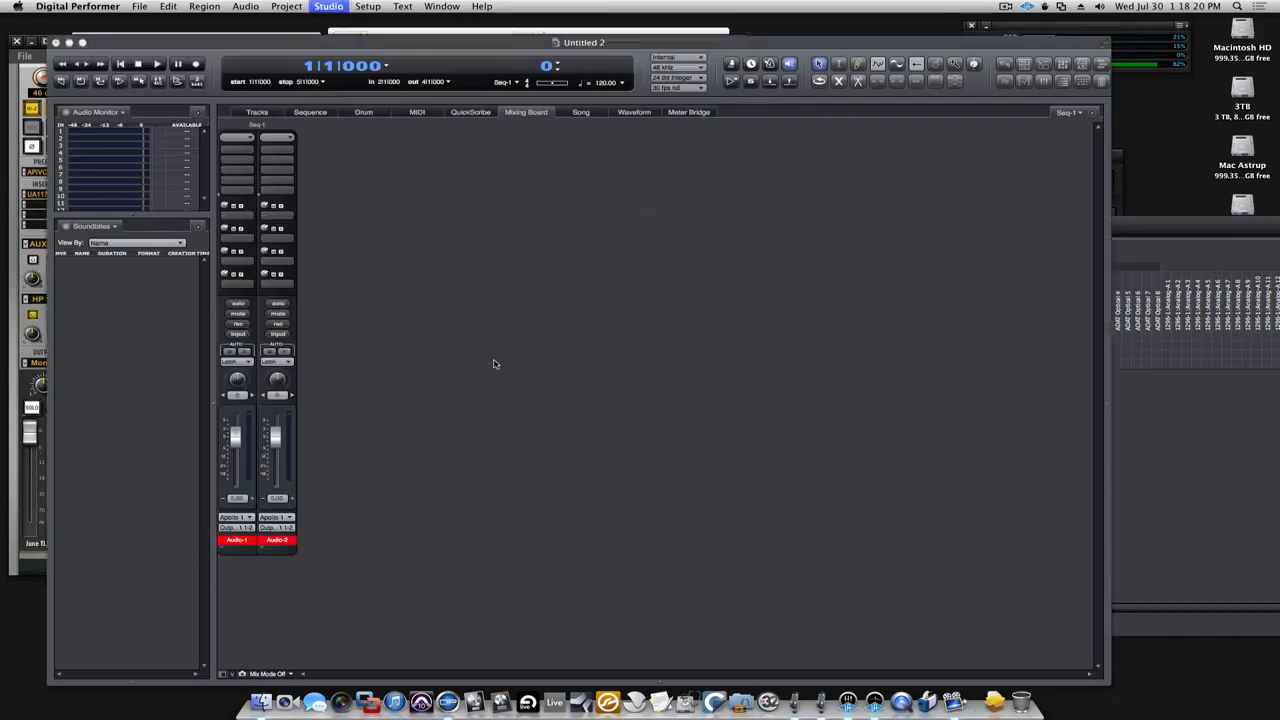
pyautogui.press('space')
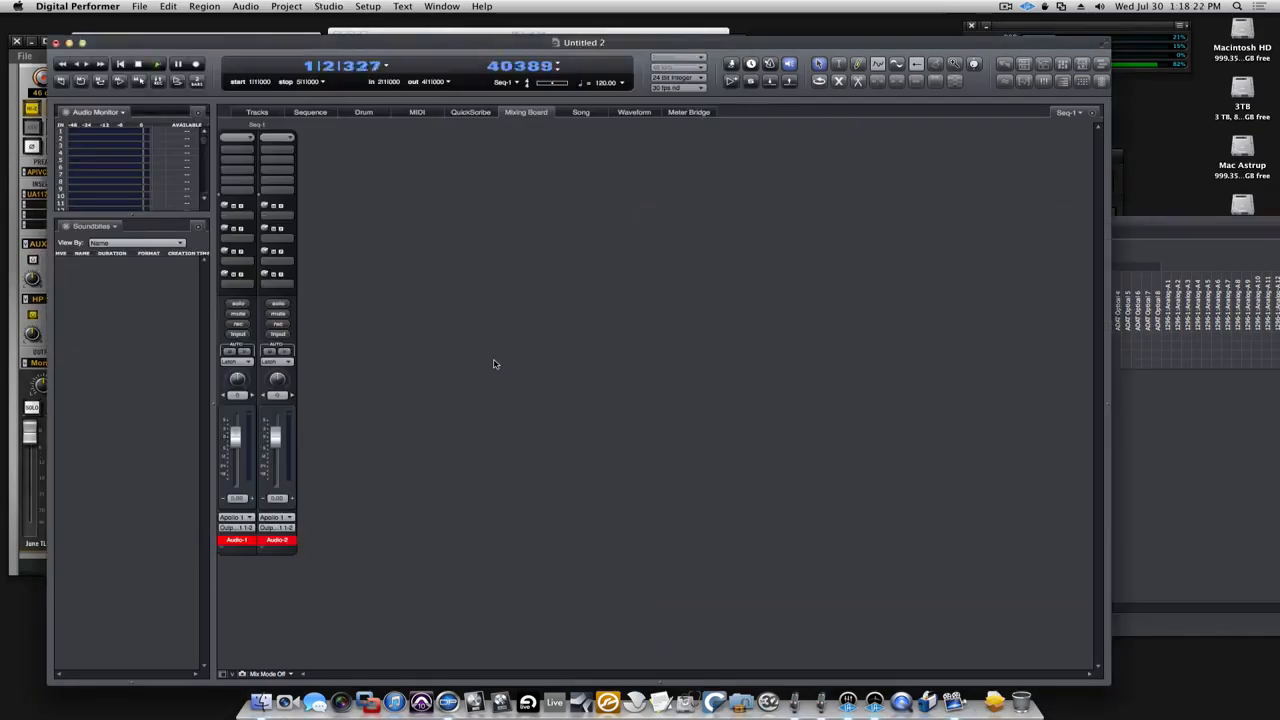
pyautogui.click(1122, 483)
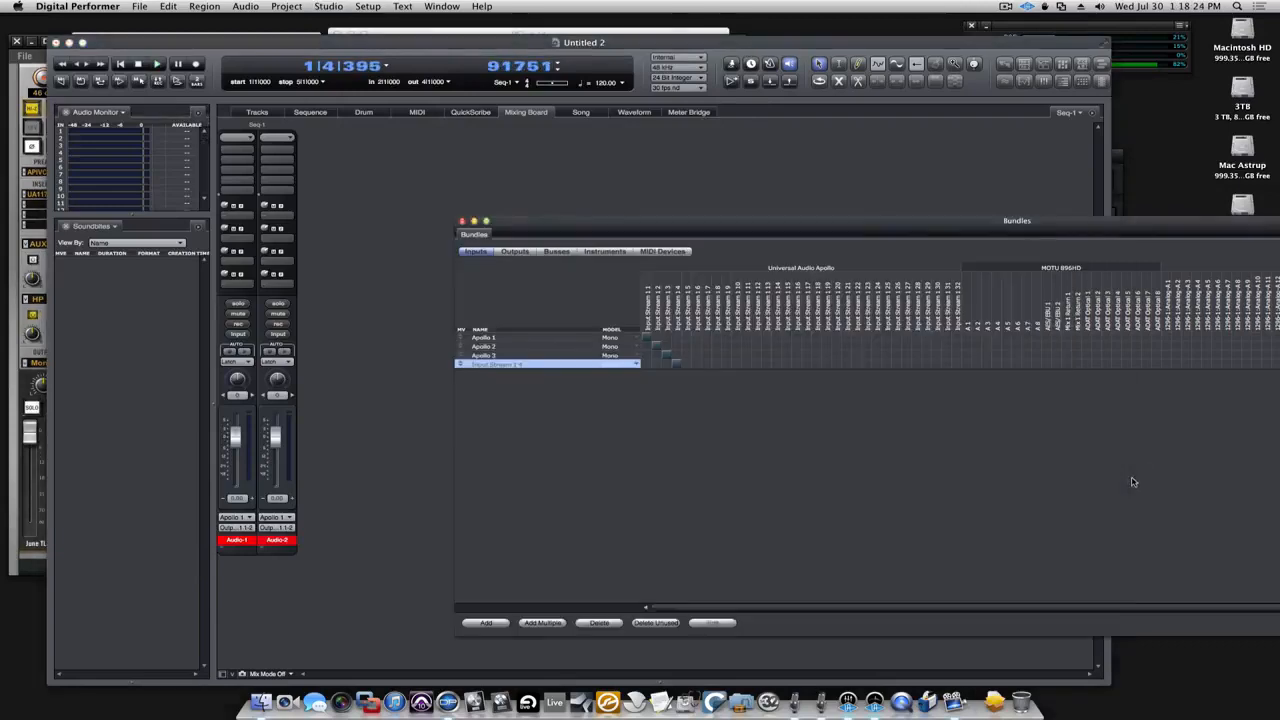
pyautogui.doubleClick(517, 366)
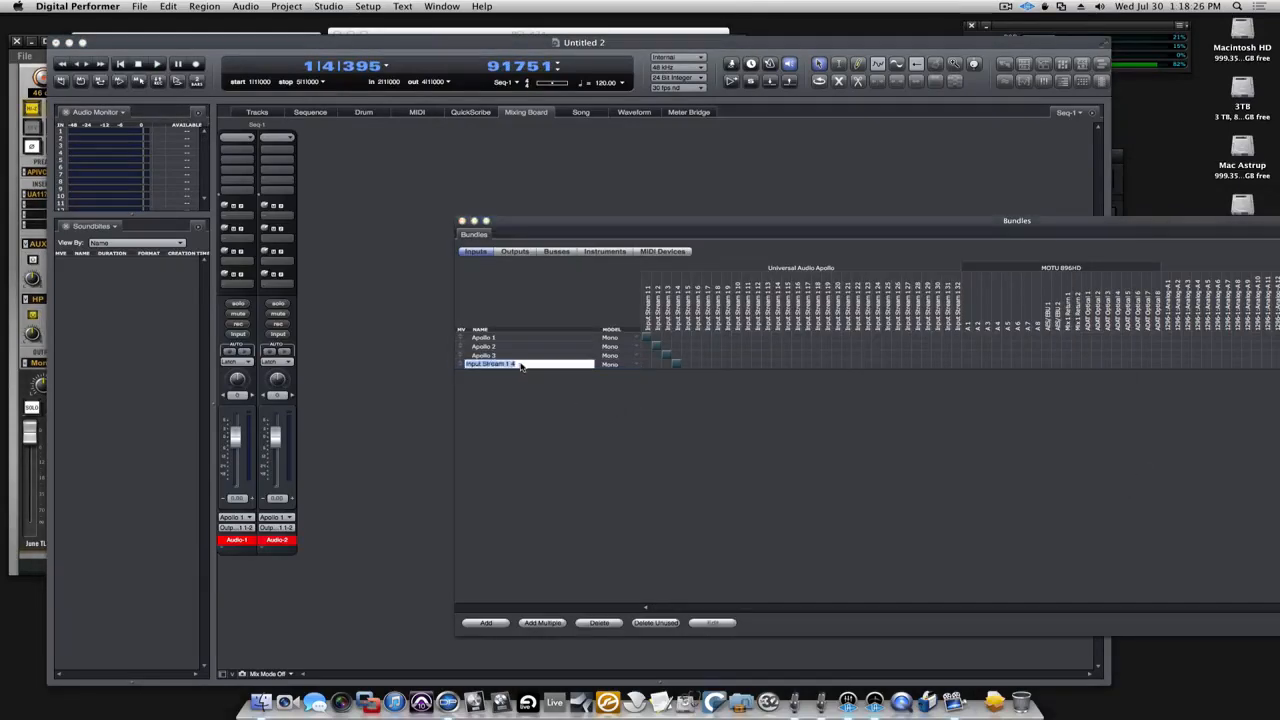
pyautogui.write('Apollo 4')
pyautogui.press('Return')
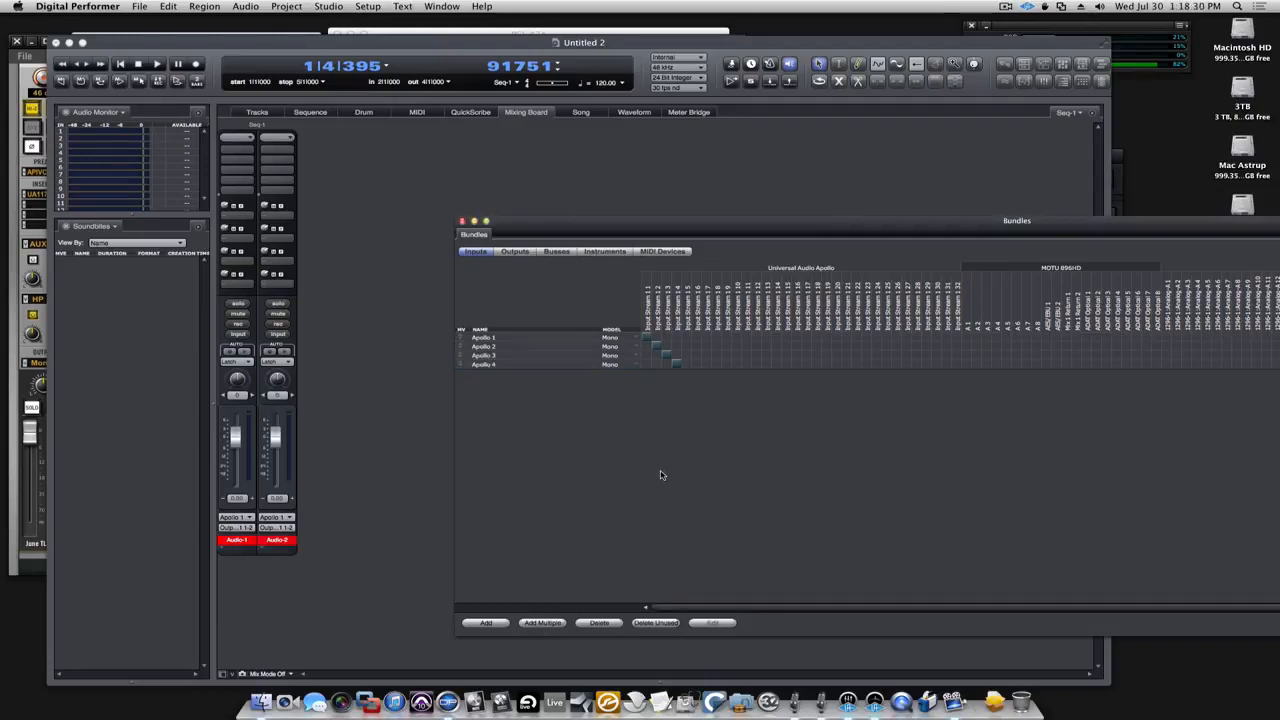
# Set the input of the Audio-2 track to the Apollo 2 mono bundle in the mixing board.
pyautogui.moveTo(806, 223); pyautogui.dragTo(719, 224)
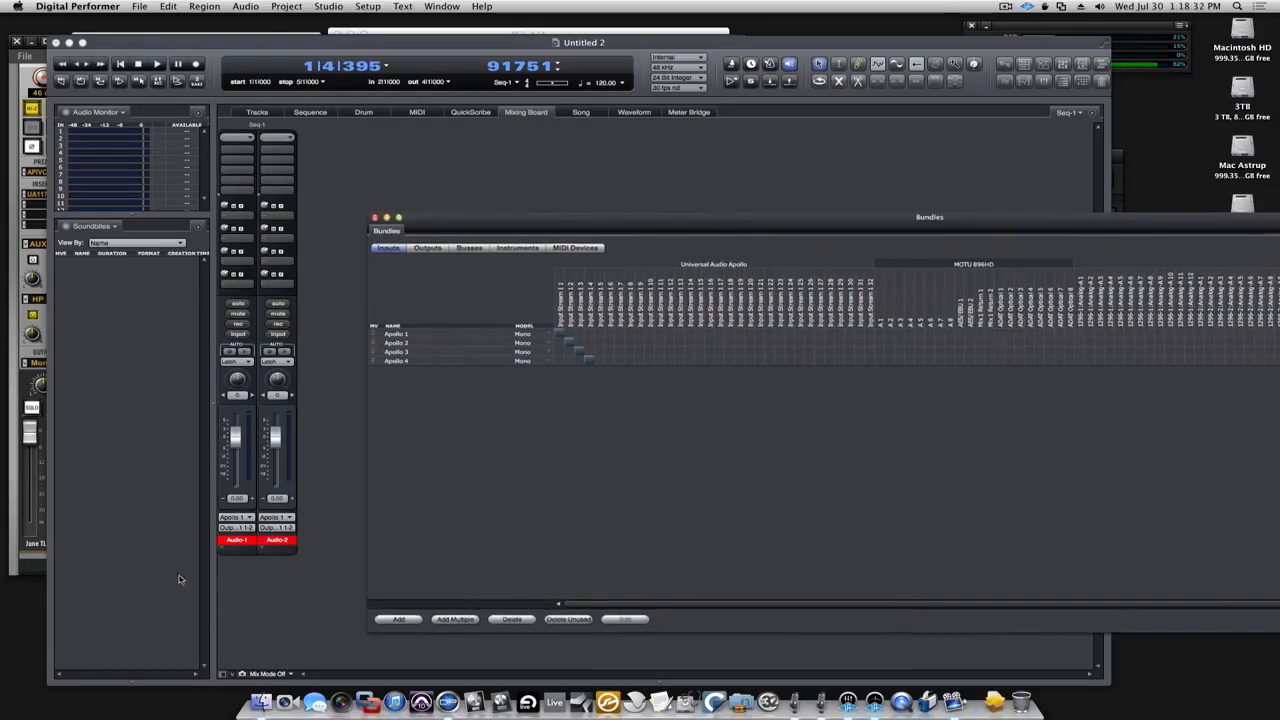
pyautogui.click(245, 528)
pyautogui.click(280, 518)
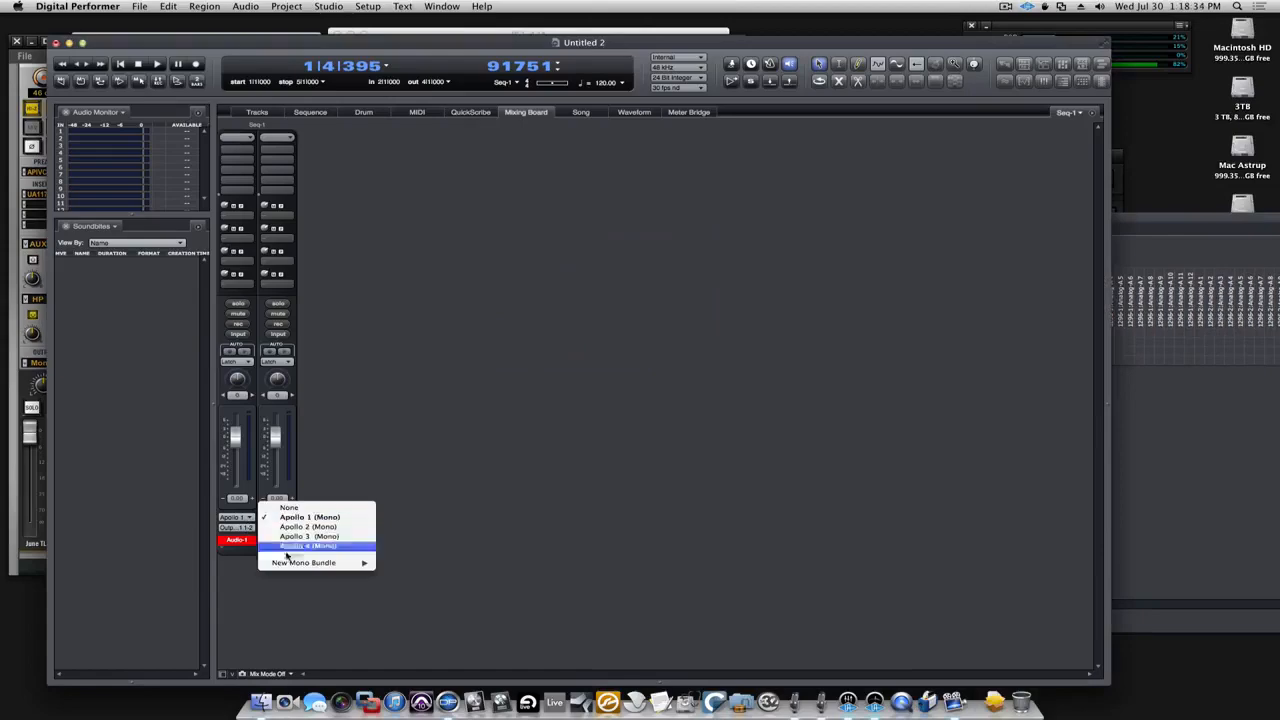
pyautogui.click(300, 526)
# Switch Audio-2's input to Apollo 3, Apollo 4 and back to Apollo 2, and view the channels in the Apollo Console.
pyautogui.click(284, 518)
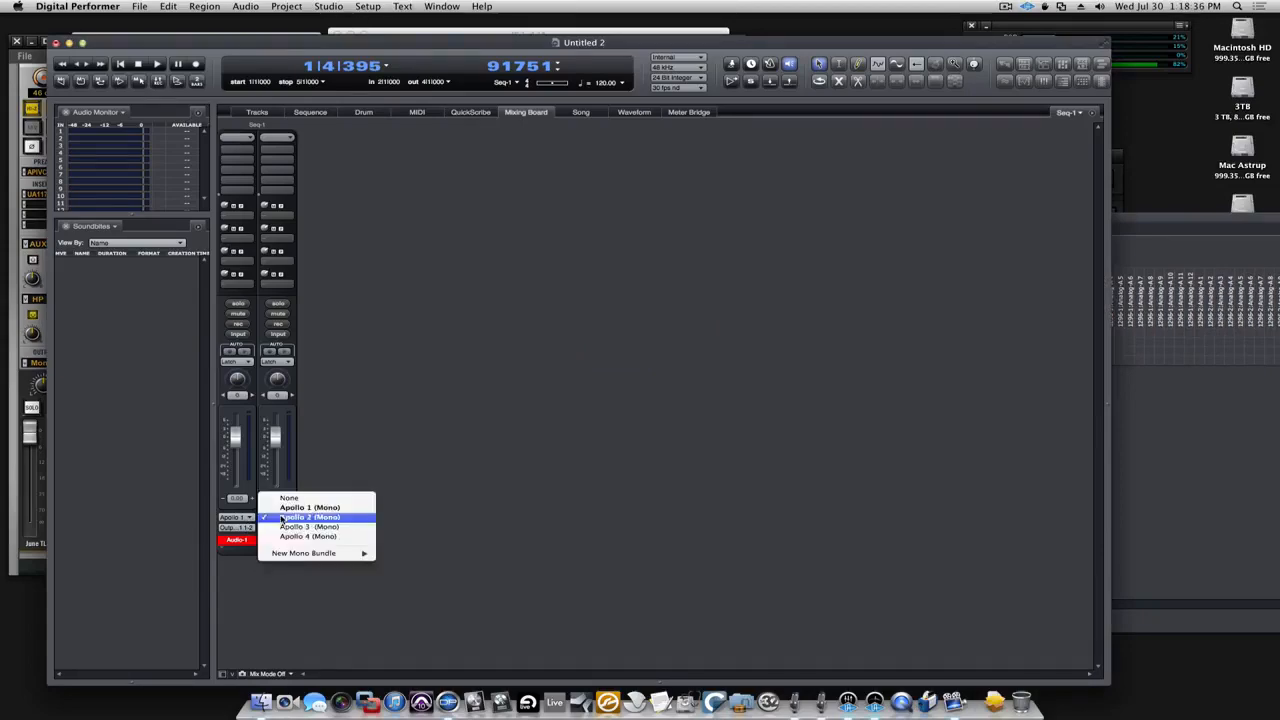
pyautogui.click(310, 526)
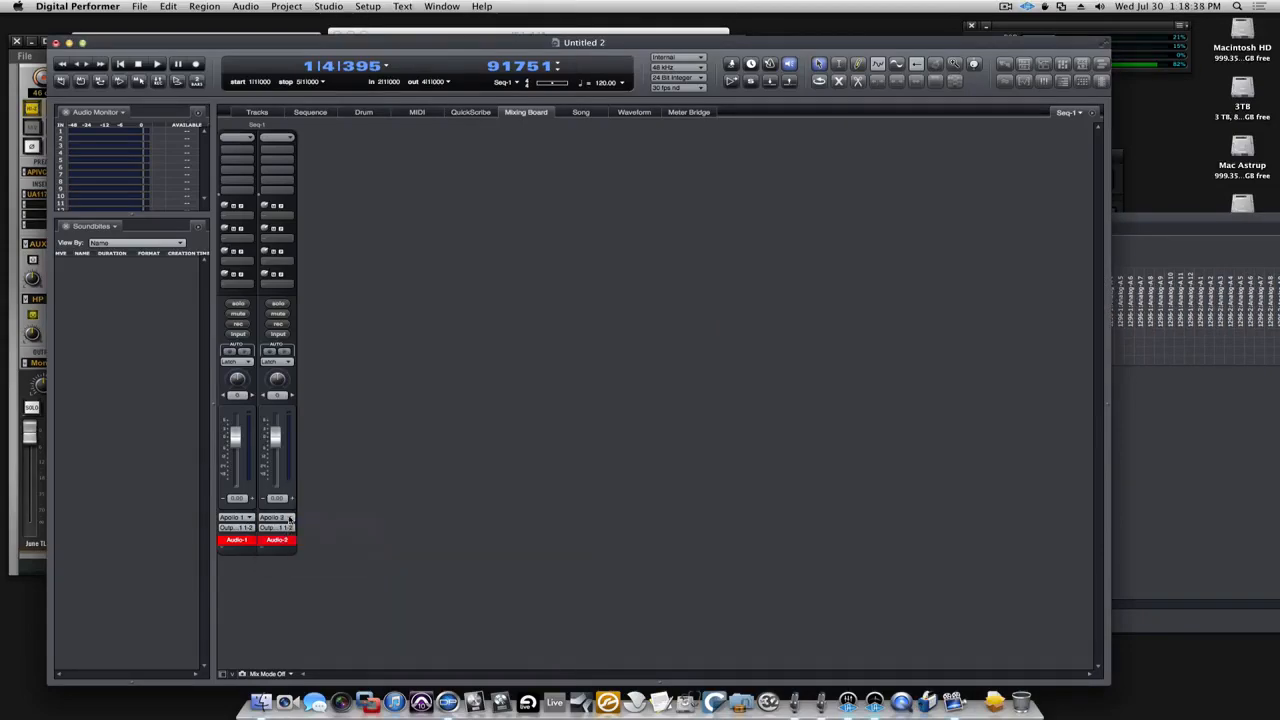
pyautogui.click(290, 518)
pyautogui.click(310, 526)
pyautogui.click(282, 518)
pyautogui.click(284, 499)
pyautogui.click(36, 503)
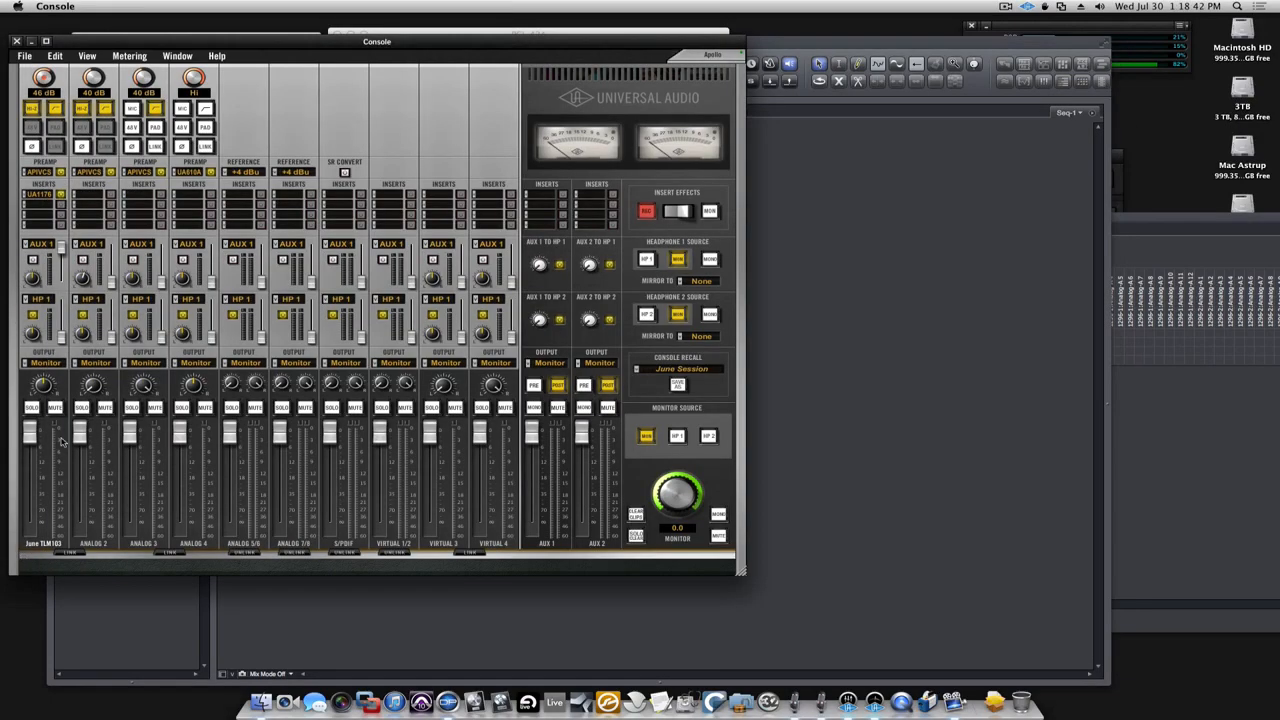
pyautogui.click(823, 531)
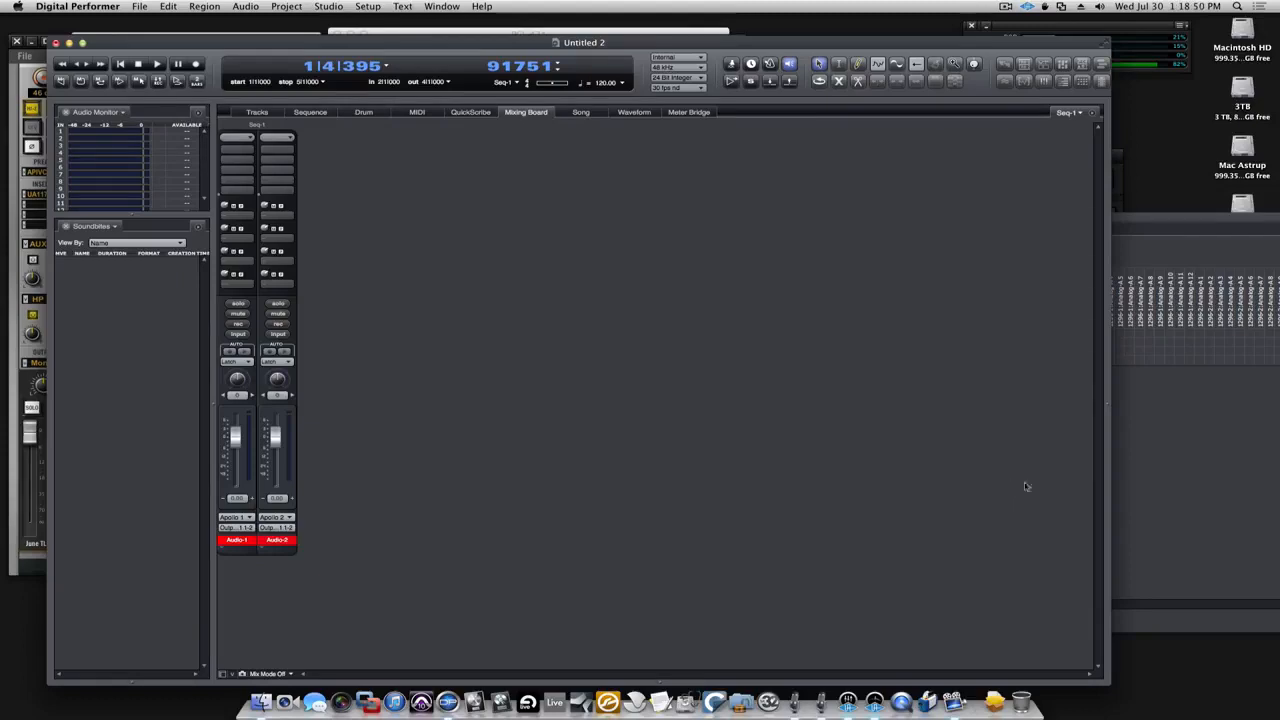
# Add four more mono input bundles at once in the Bundles window.
pyautogui.hotkey('shift', 'b')
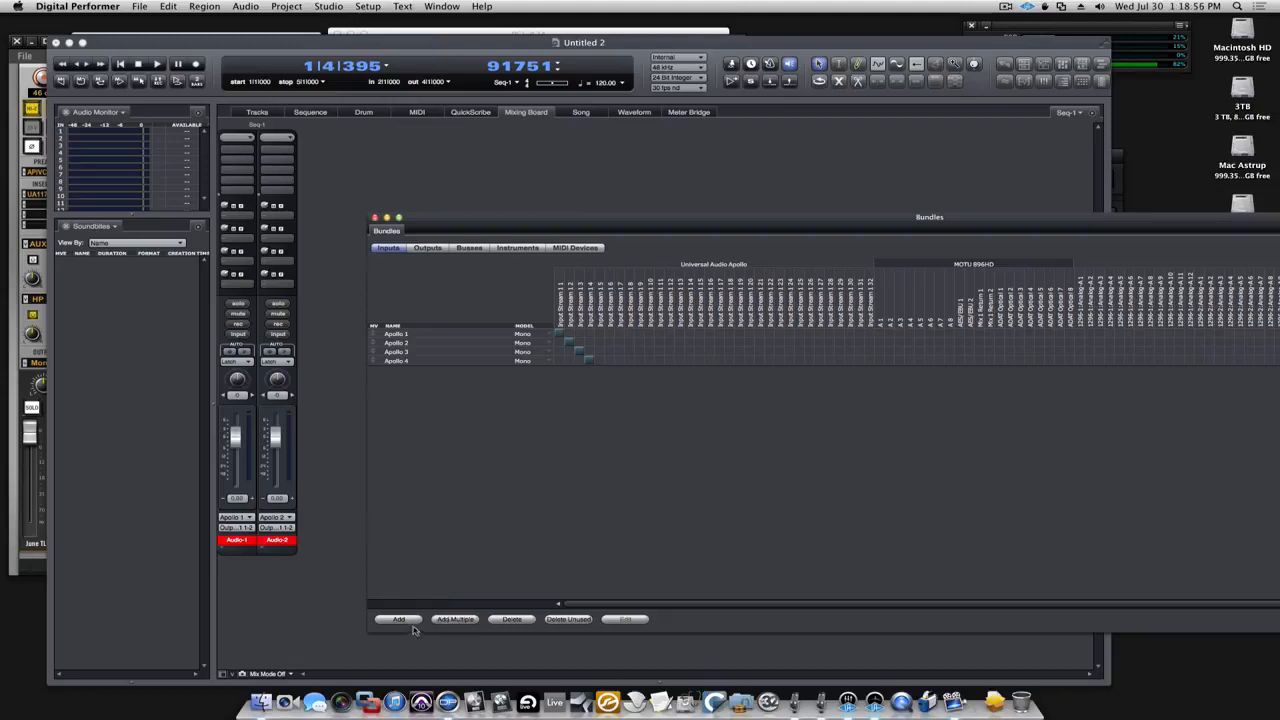
pyautogui.click(455, 619)
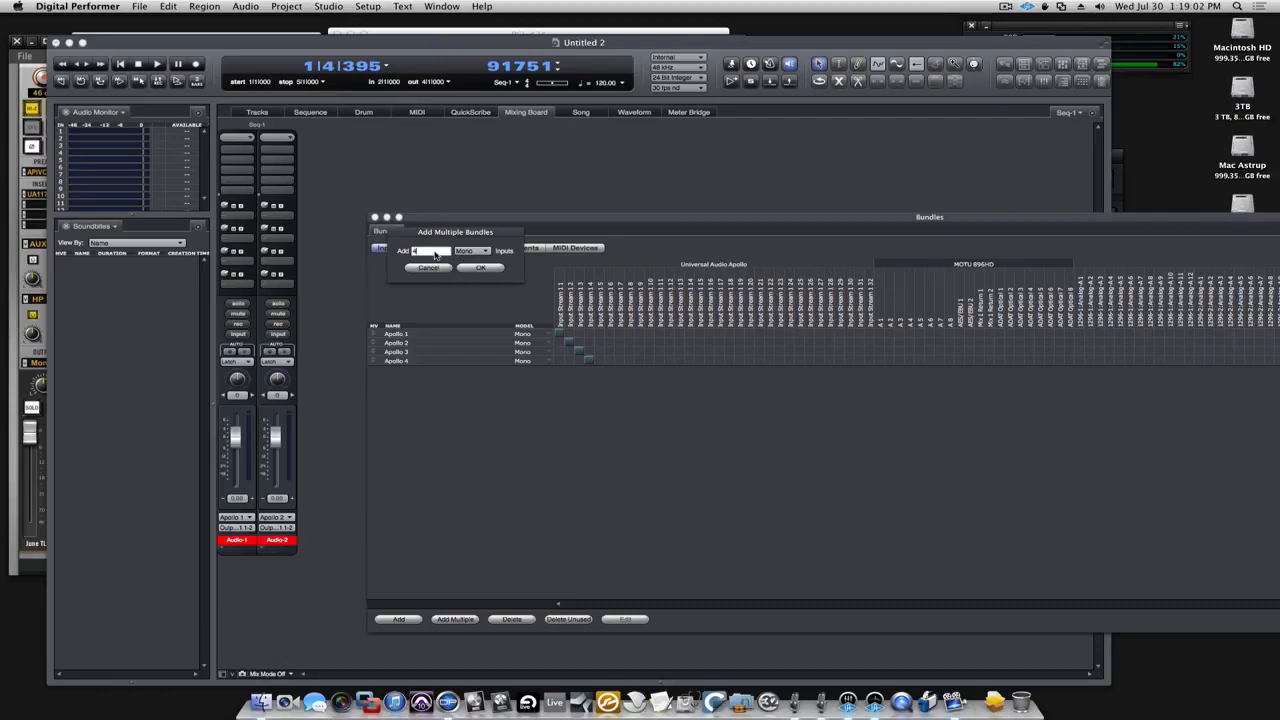
pyautogui.click(481, 268)
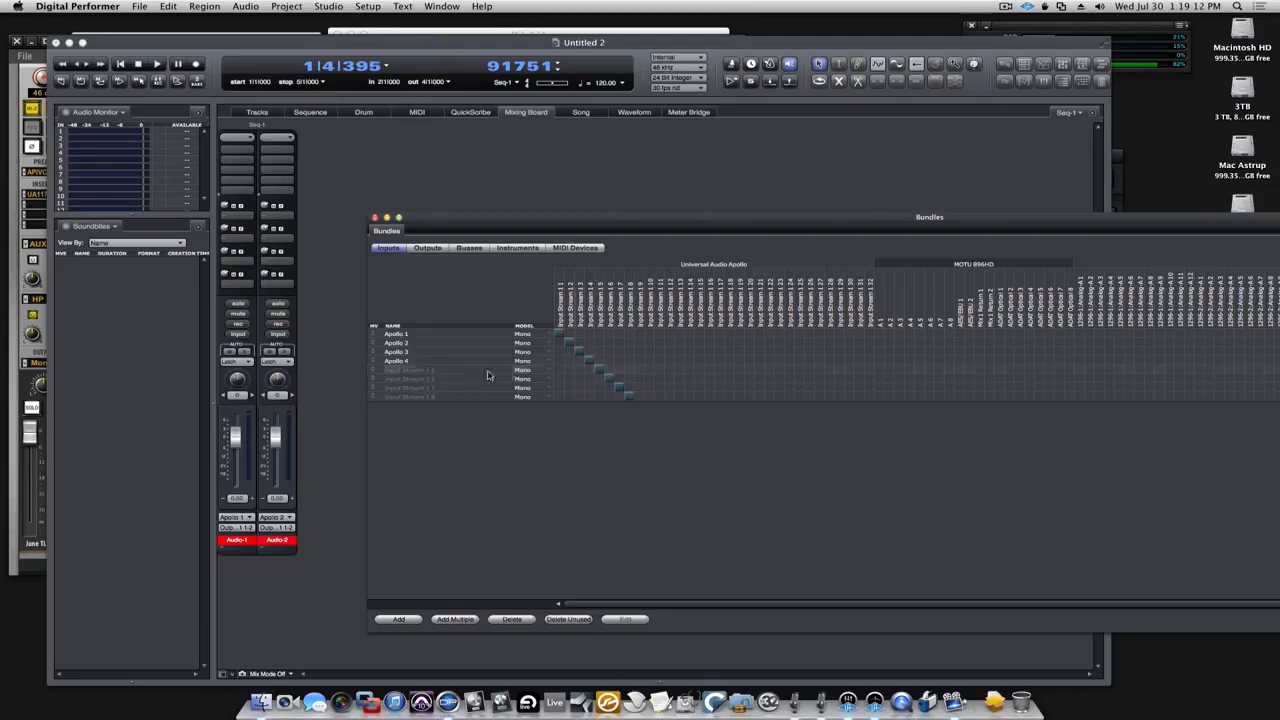
# Rename the four new input bundles 1296 1, 1296 2, 1296 B 1 and 1296 B2.
pyautogui.click(398, 371)
pyautogui.click(437, 372)
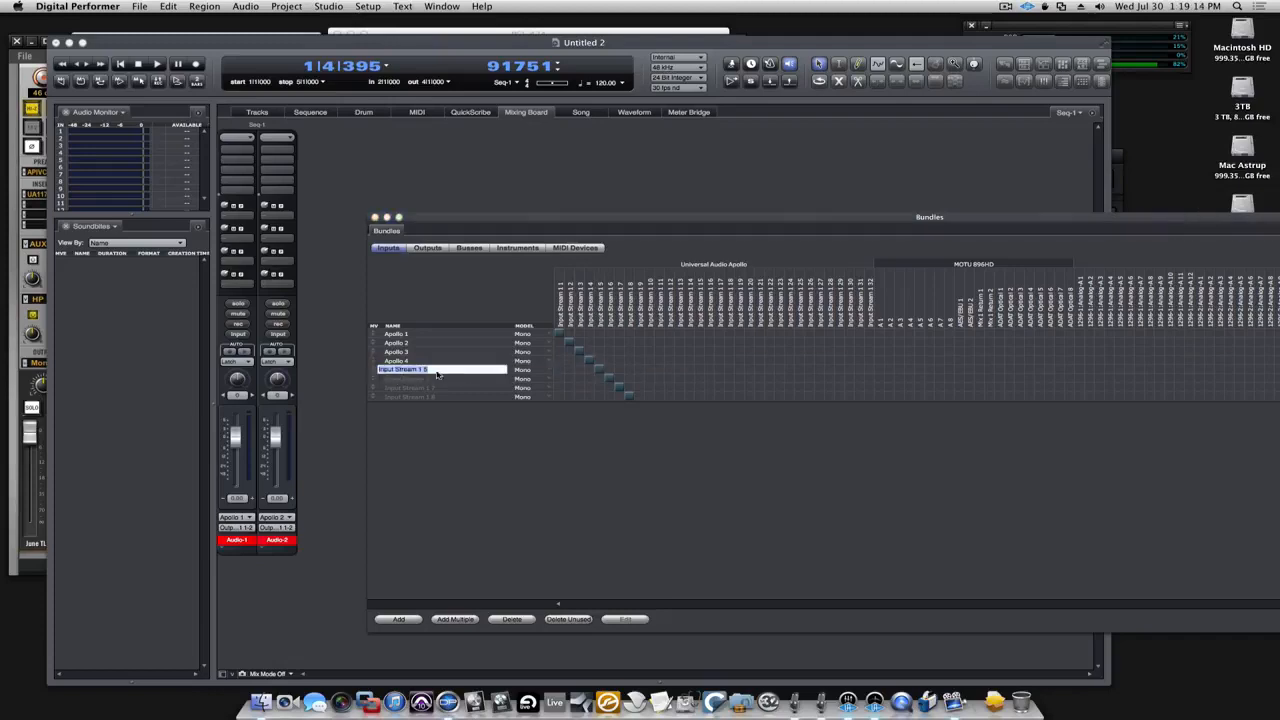
pyautogui.write('125')
pyautogui.press('Tab')
pyautogui.write('12')
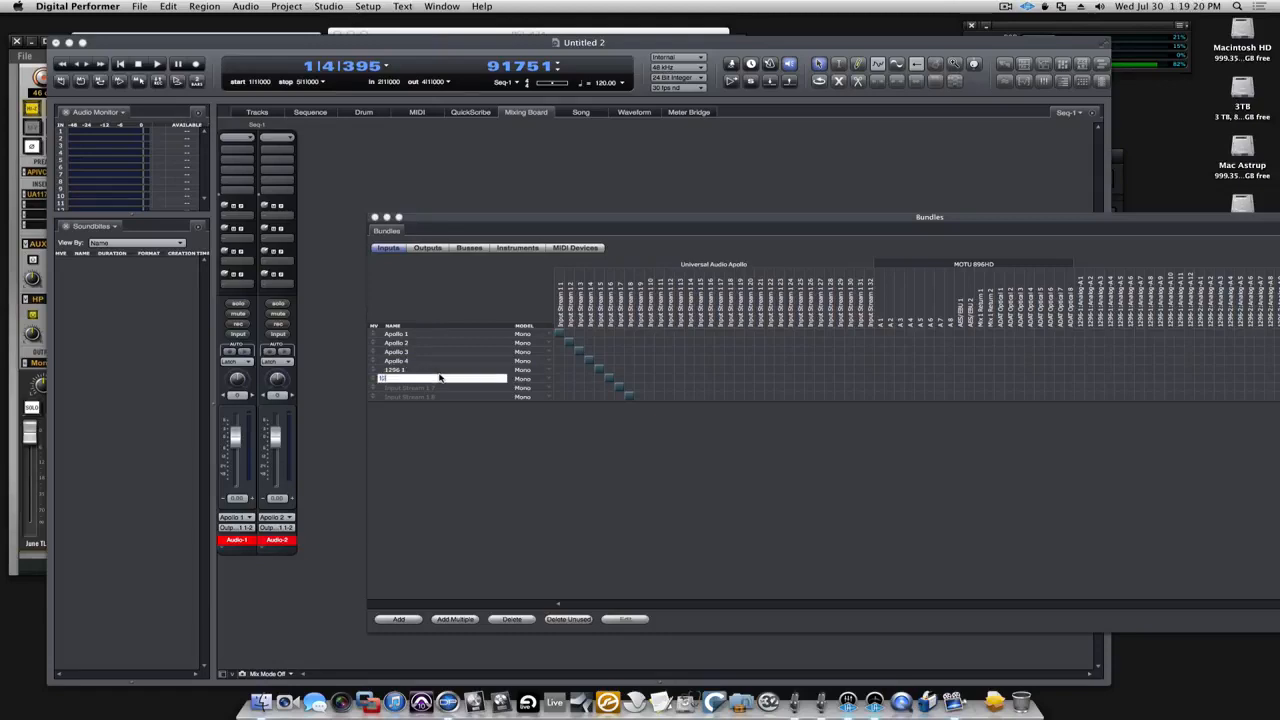
pyautogui.press('Tab')
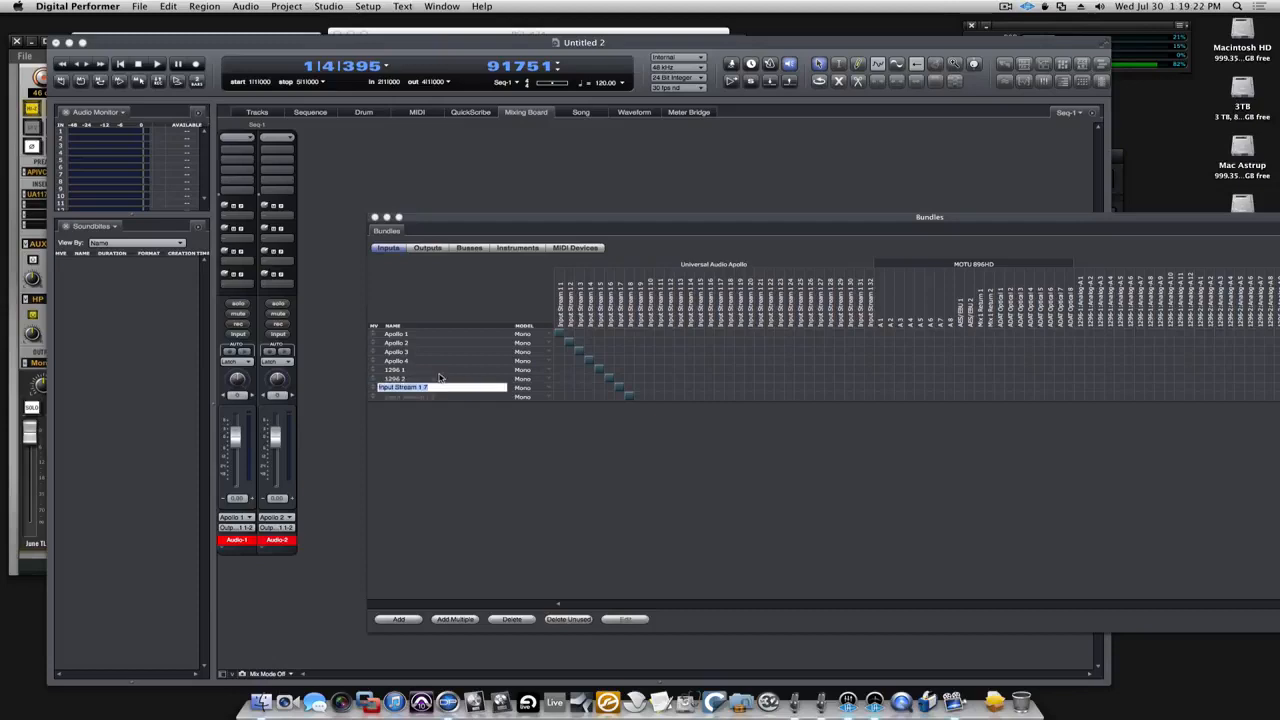
pyautogui.write('12')
pyautogui.write('96 B 1')
pyautogui.press('Tab')
pyautogui.write('1')
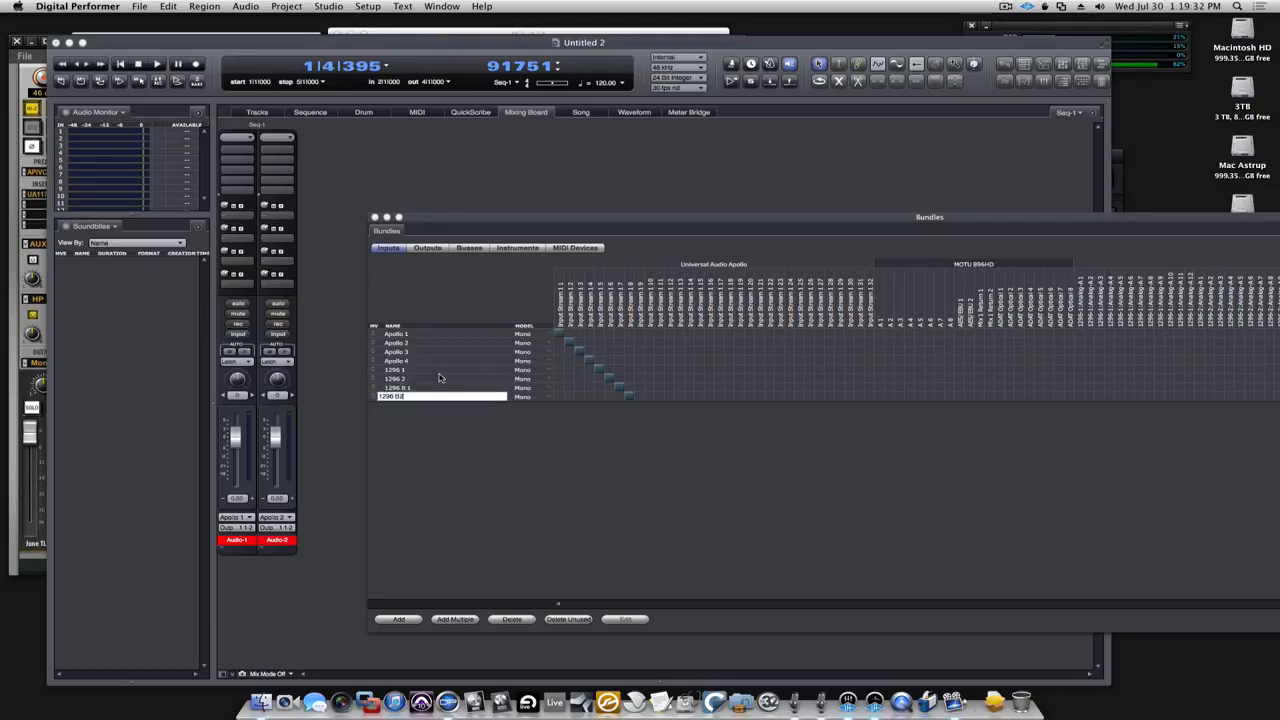
pyautogui.press('Return')
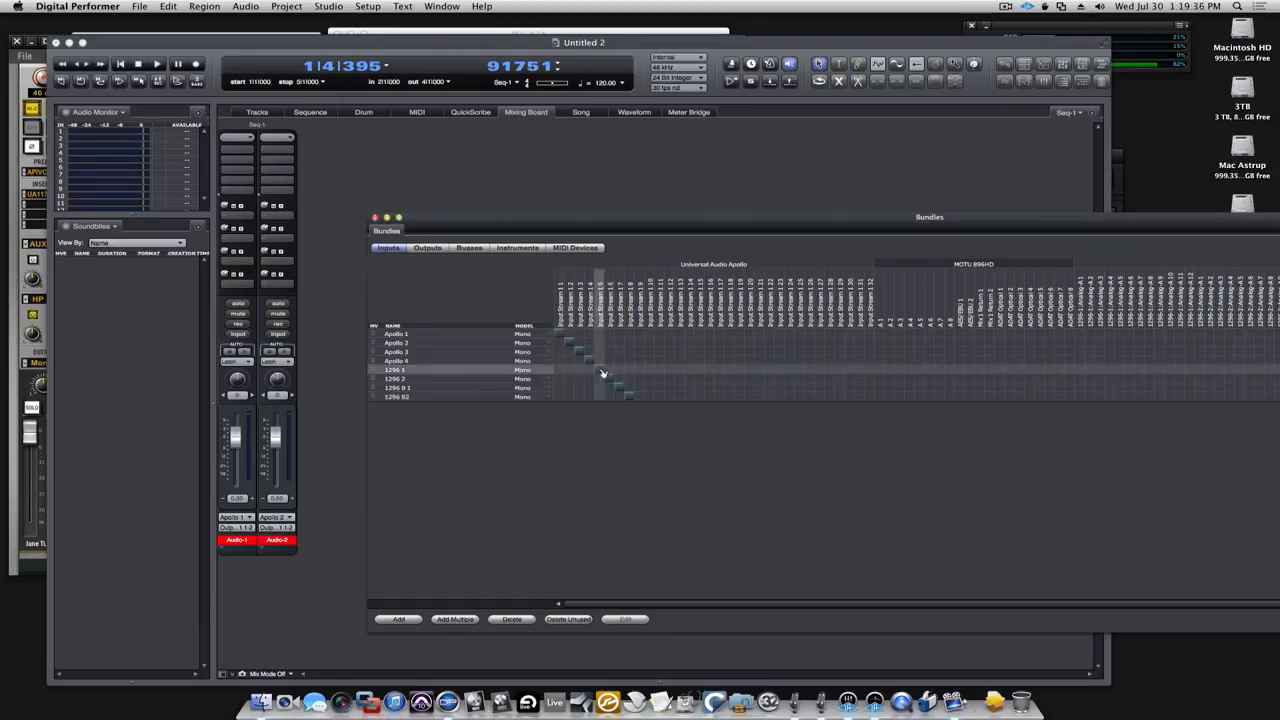
# Route bundles 1296 1 and 1296 2 to the first 1296's Analog 1 and 2, and 1296 B 1 and 1296 B2 to the second's.
pyautogui.moveTo(601, 371); pyautogui.dragTo(1082, 371)
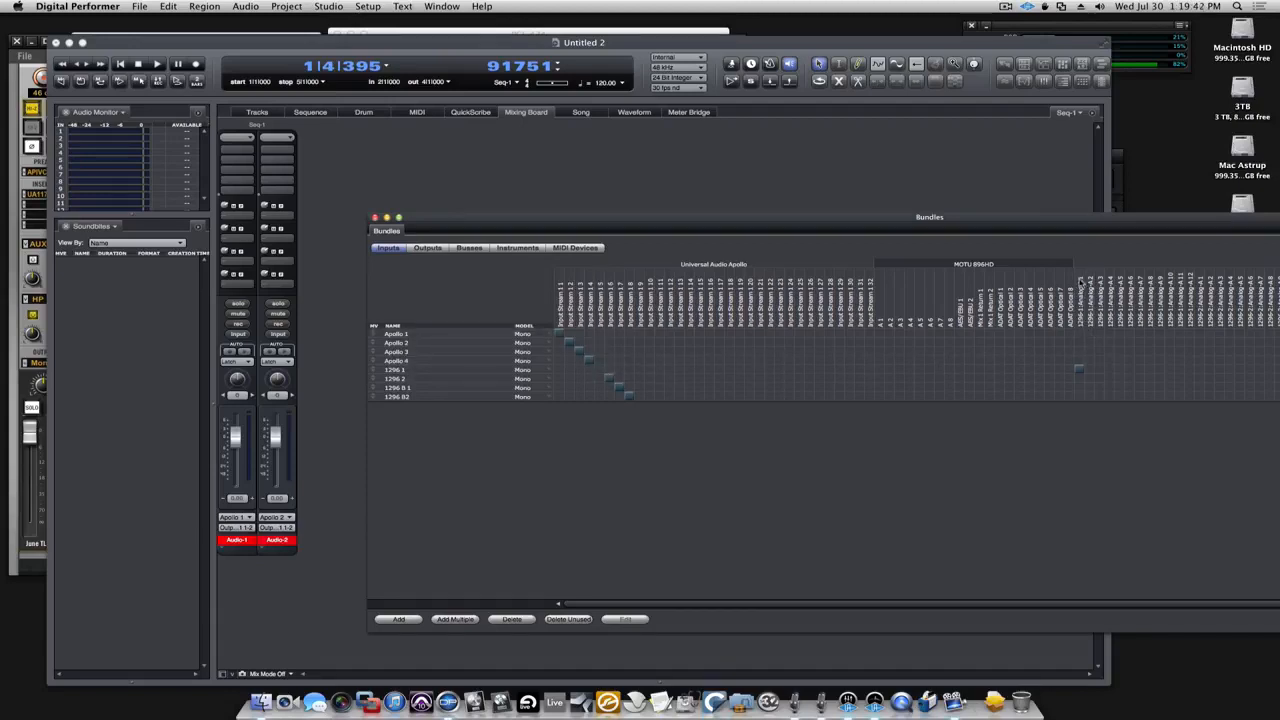
pyautogui.moveTo(614, 381); pyautogui.dragTo(1090, 379)
pyautogui.moveTo(1101, 217); pyautogui.dragTo(783, 216)
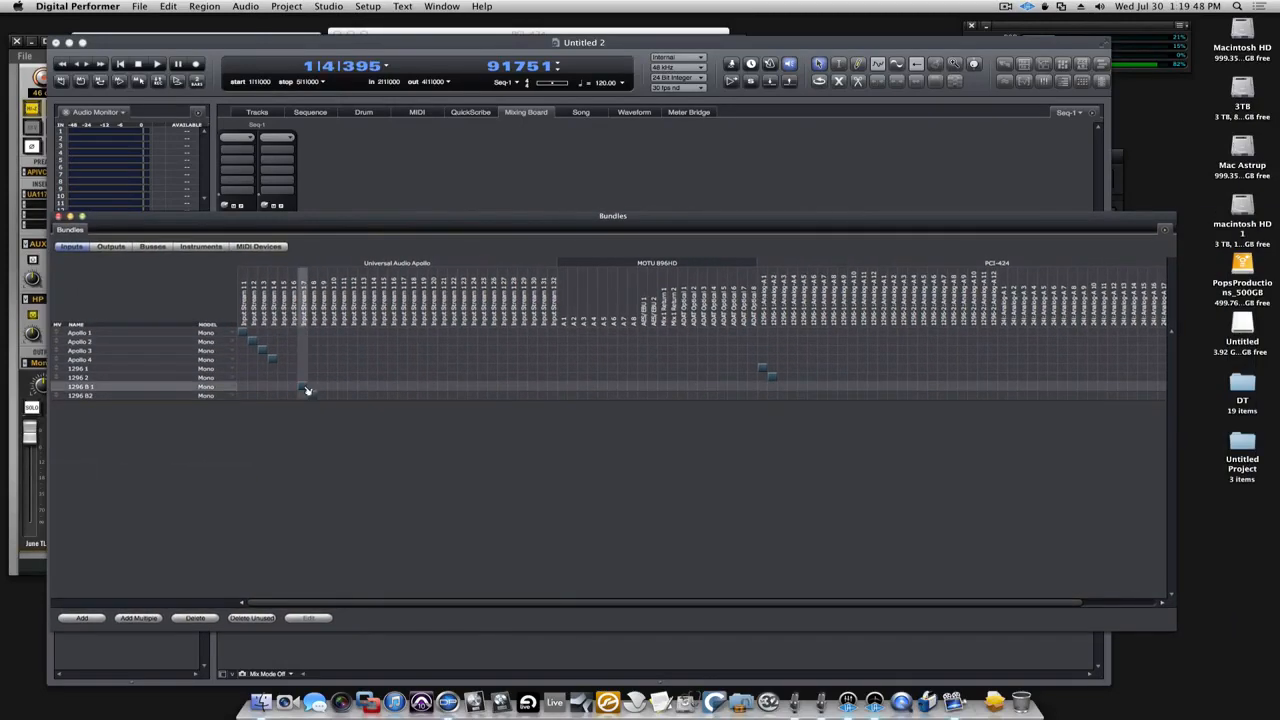
pyautogui.moveTo(307, 390); pyautogui.dragTo(883, 386)
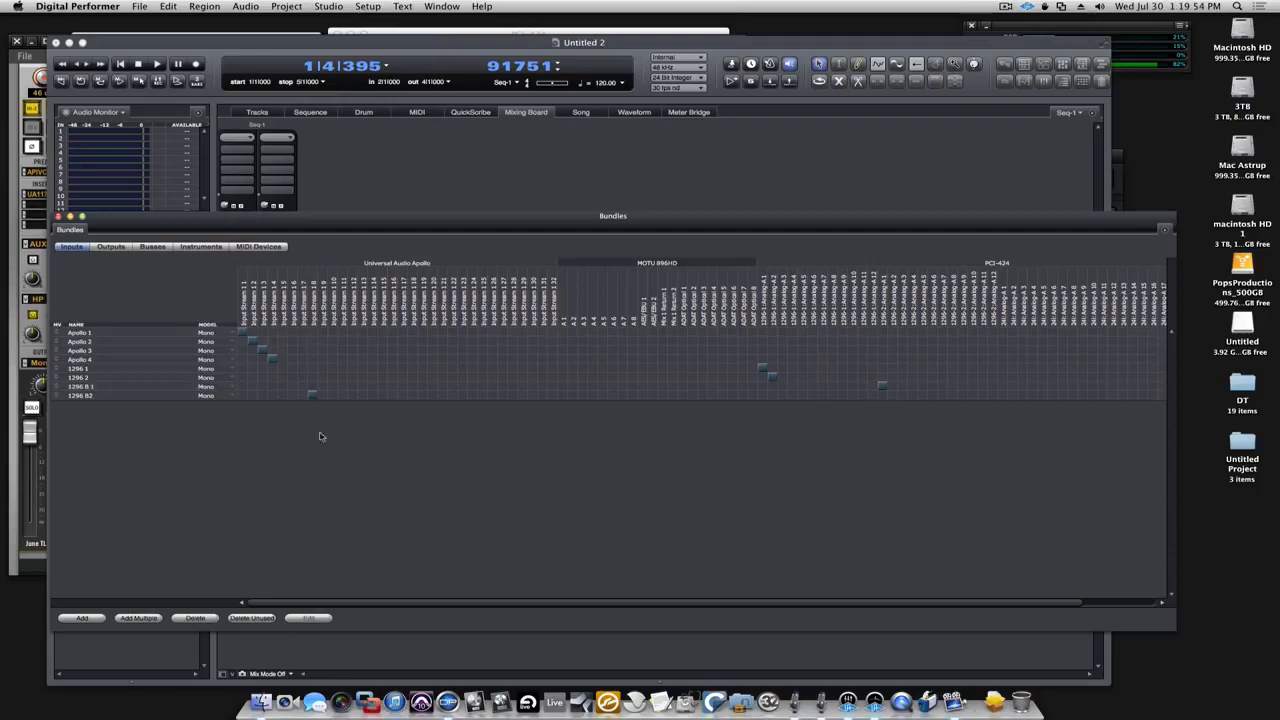
pyautogui.moveTo(313, 395); pyautogui.dragTo(891, 394)
# Add a mono input bundle named 2" Trak 1 and assign it to the PCI-424's 24io Analog-A 1 input.
pyautogui.hscroll(4, 676, 598)
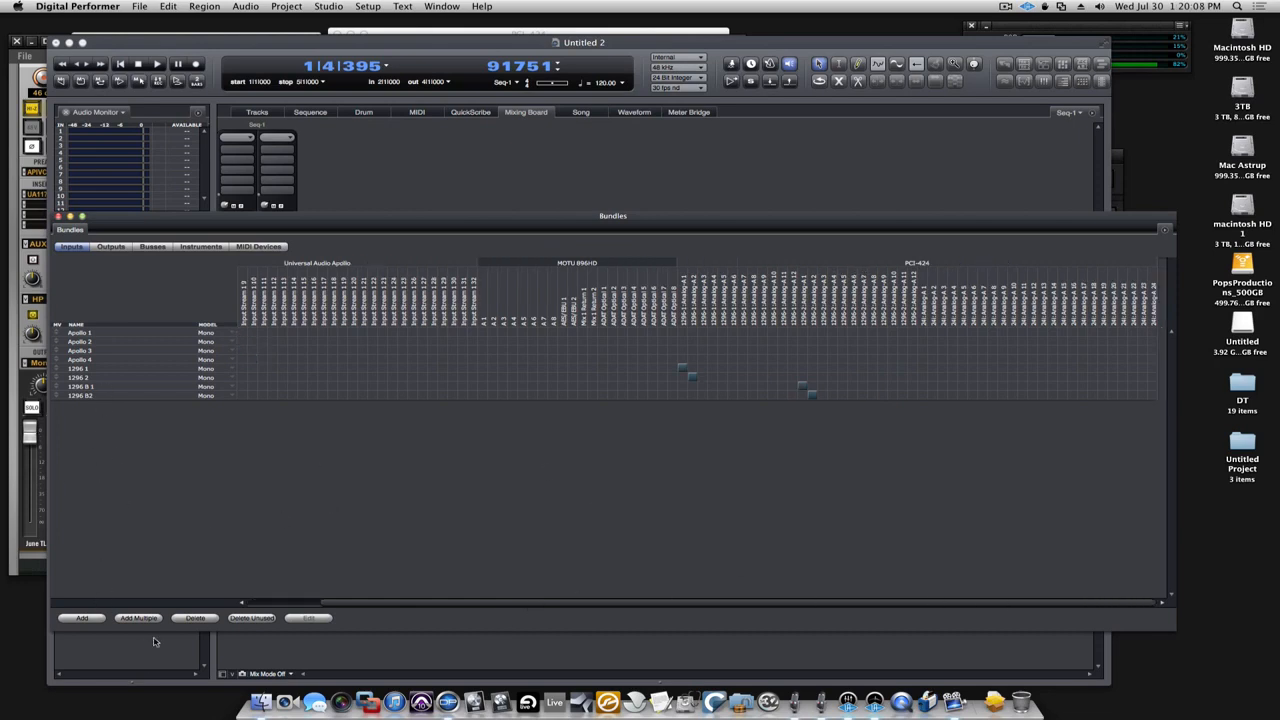
pyautogui.click(86, 619)
pyautogui.doubleClick(94, 404)
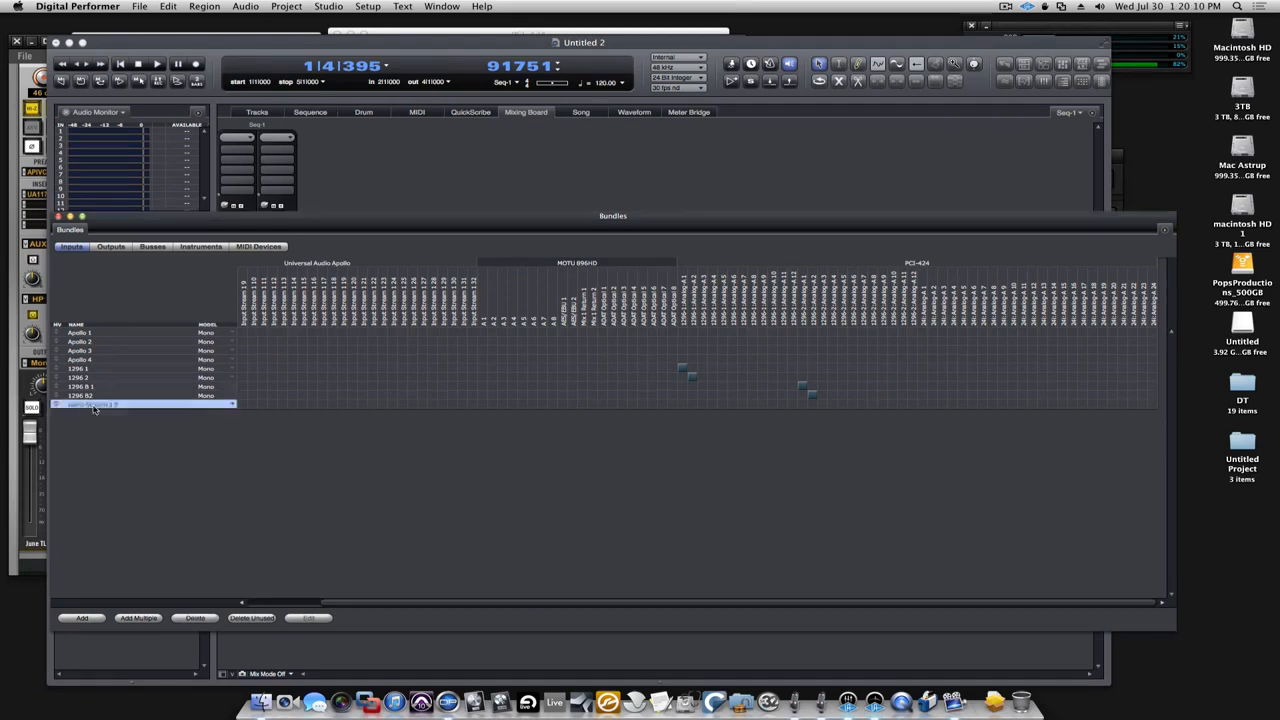
pyautogui.write('4')
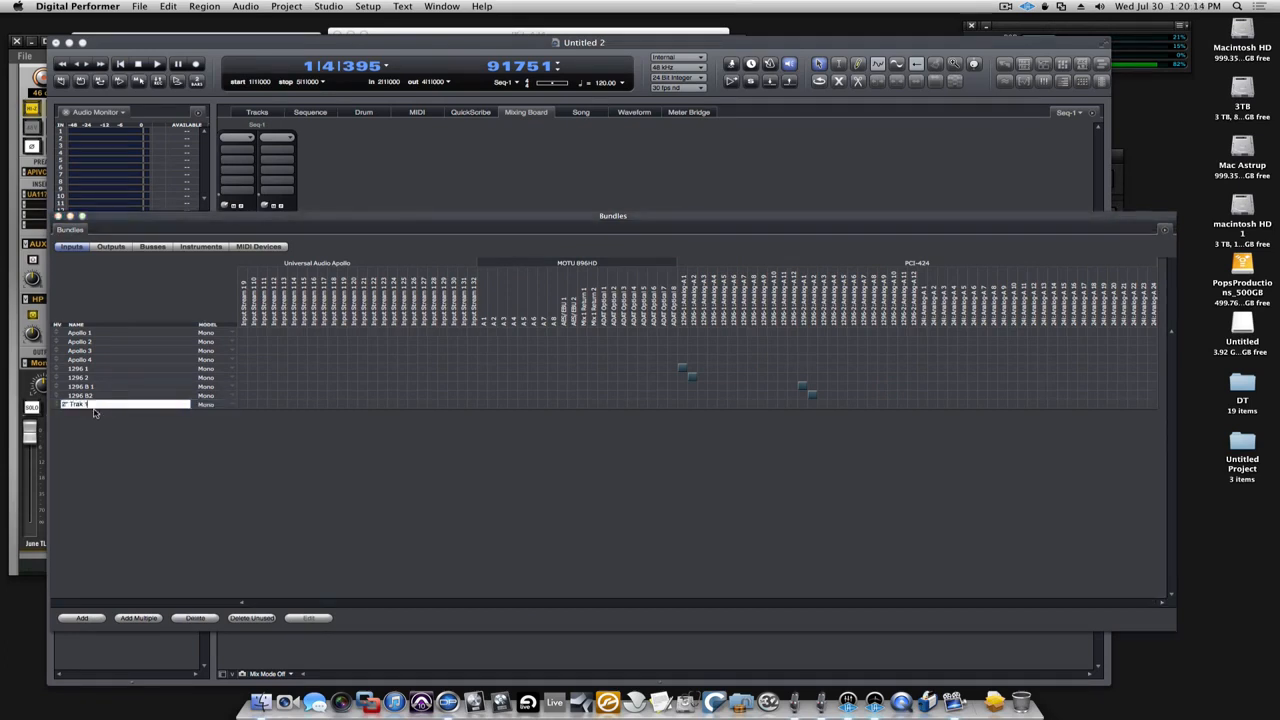
pyautogui.press('Return')
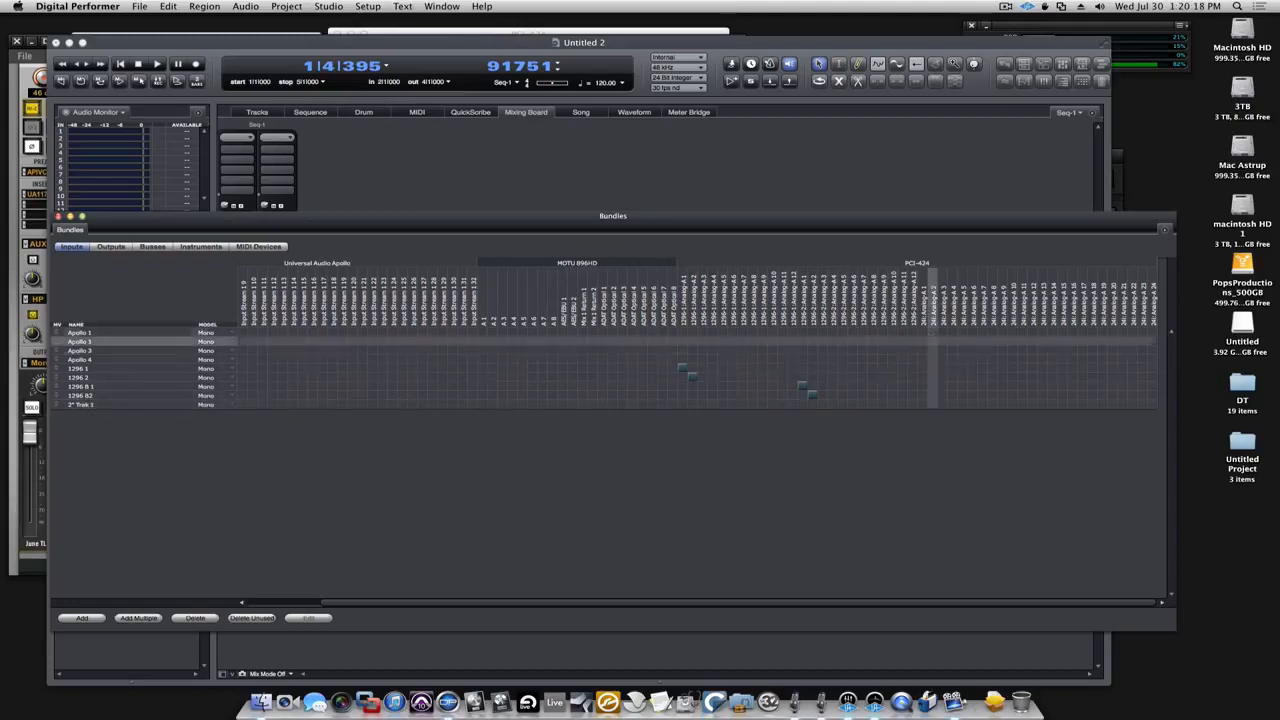
pyautogui.click(922, 404)
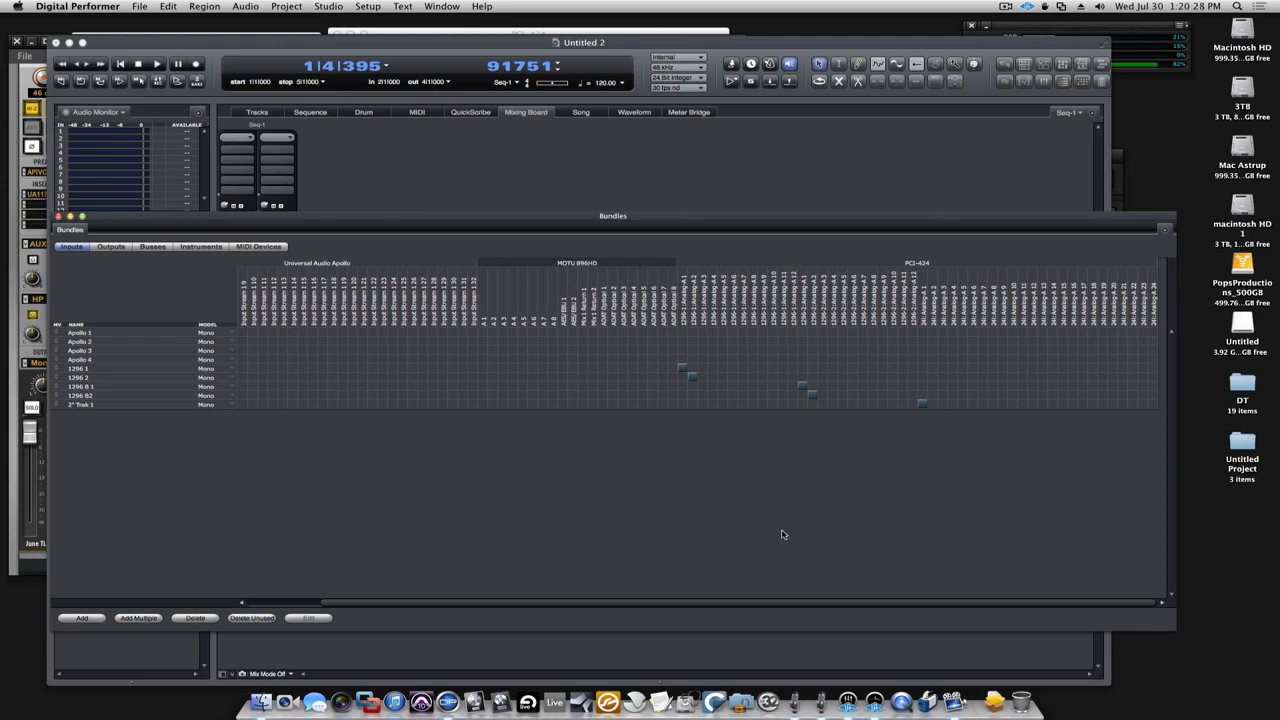
# Uncover the mixing board and review the input bundles available to the Audio-2 track, keeping Apollo 2.
pyautogui.moveTo(436, 217); pyautogui.dragTo(1126, 235)
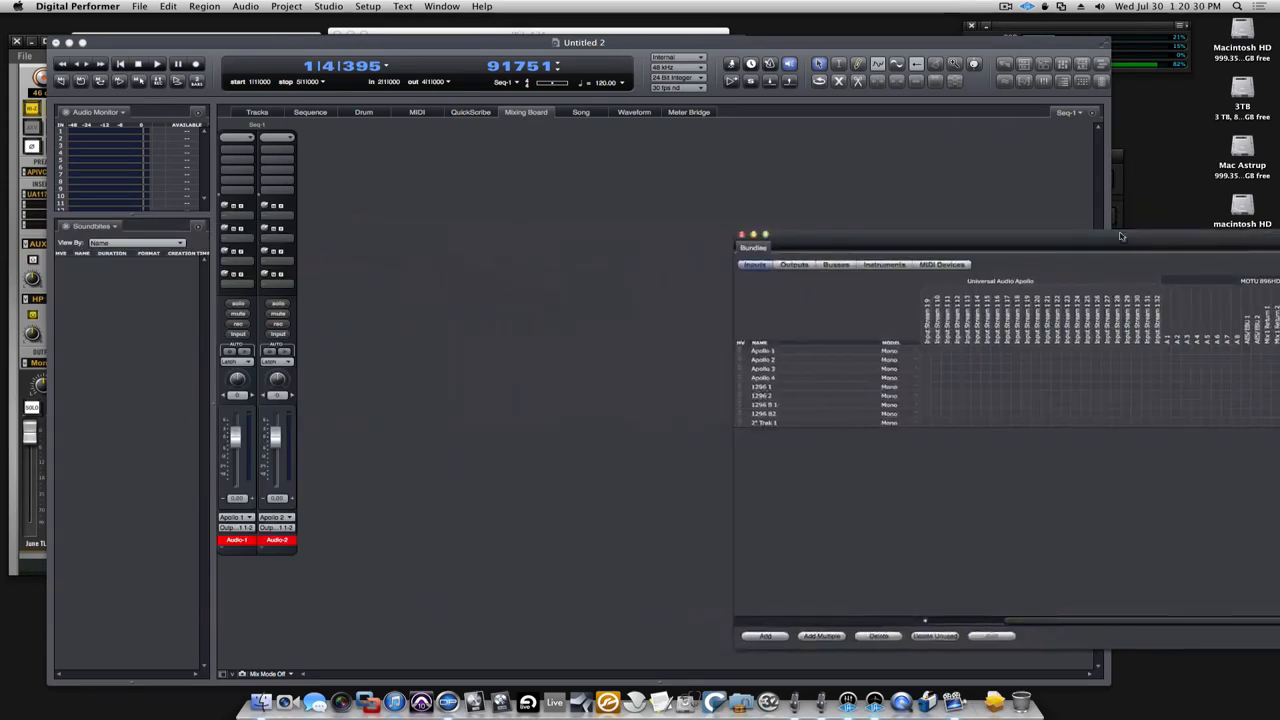
pyautogui.click(491, 480)
pyautogui.click(283, 519)
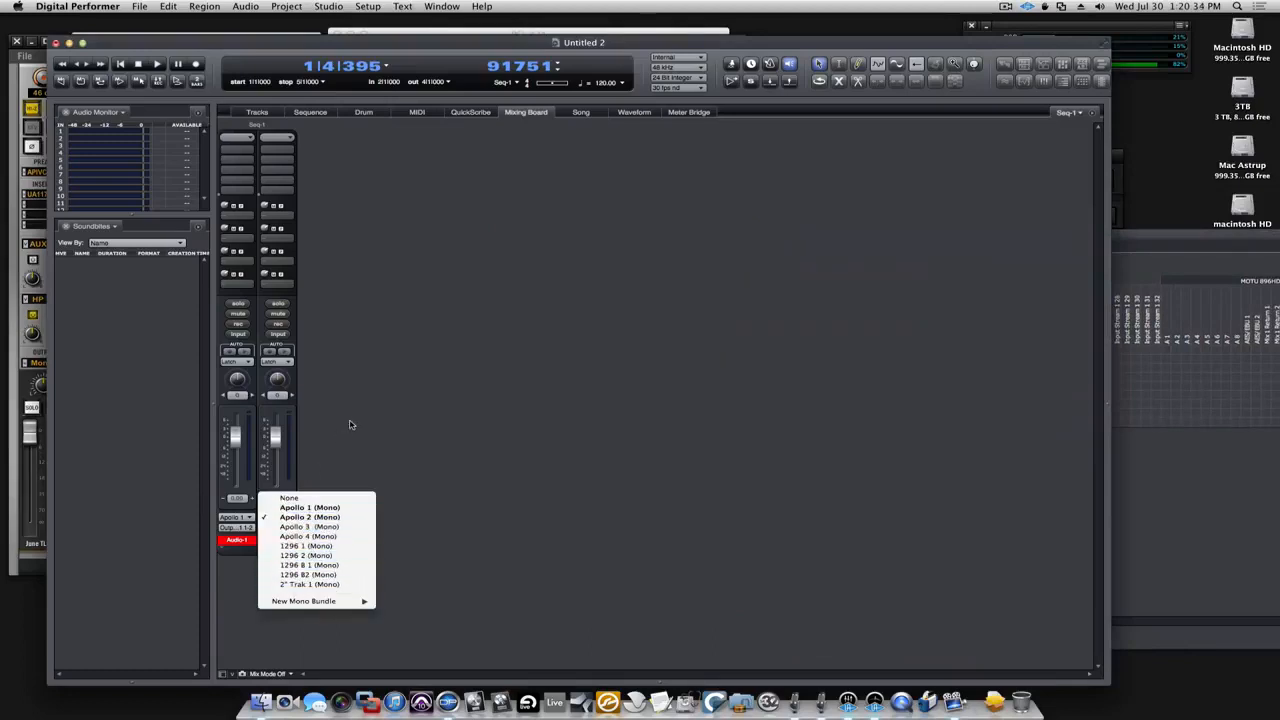
pyautogui.click(321, 522)
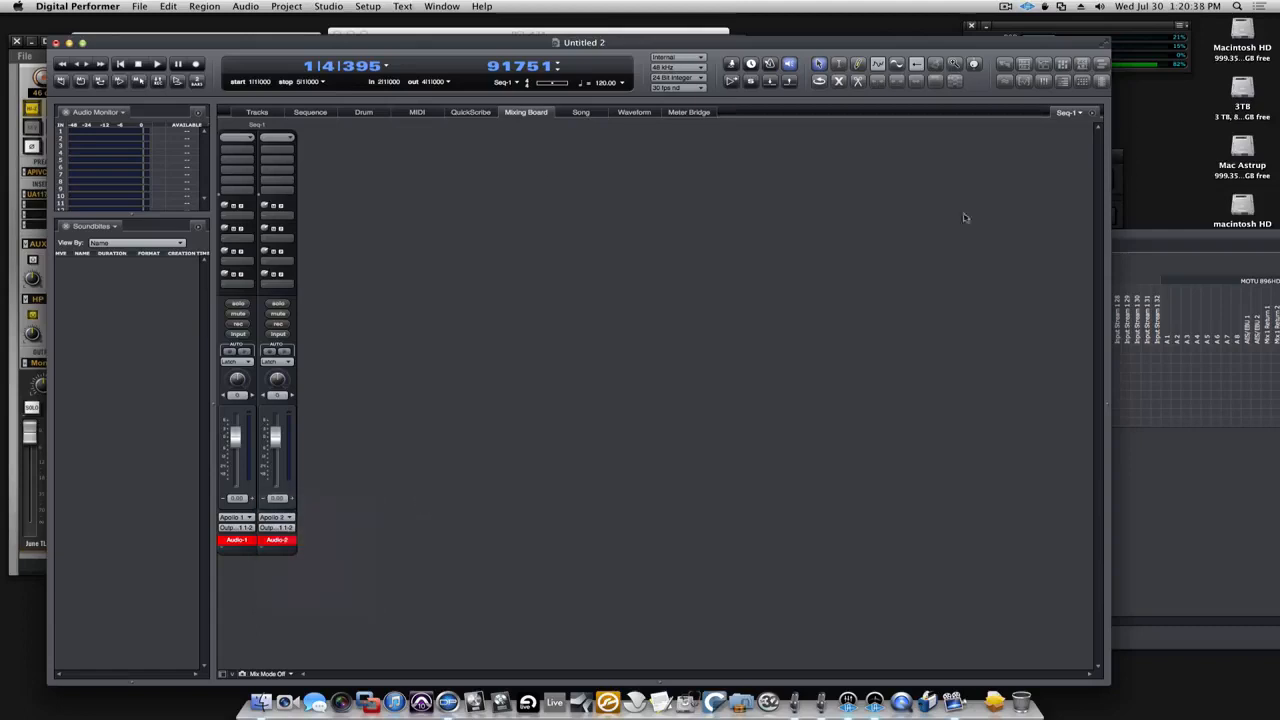
# Close the Bundles window, move the project window aside and switch to the Apollo Console.
pyautogui.click(1212, 252)
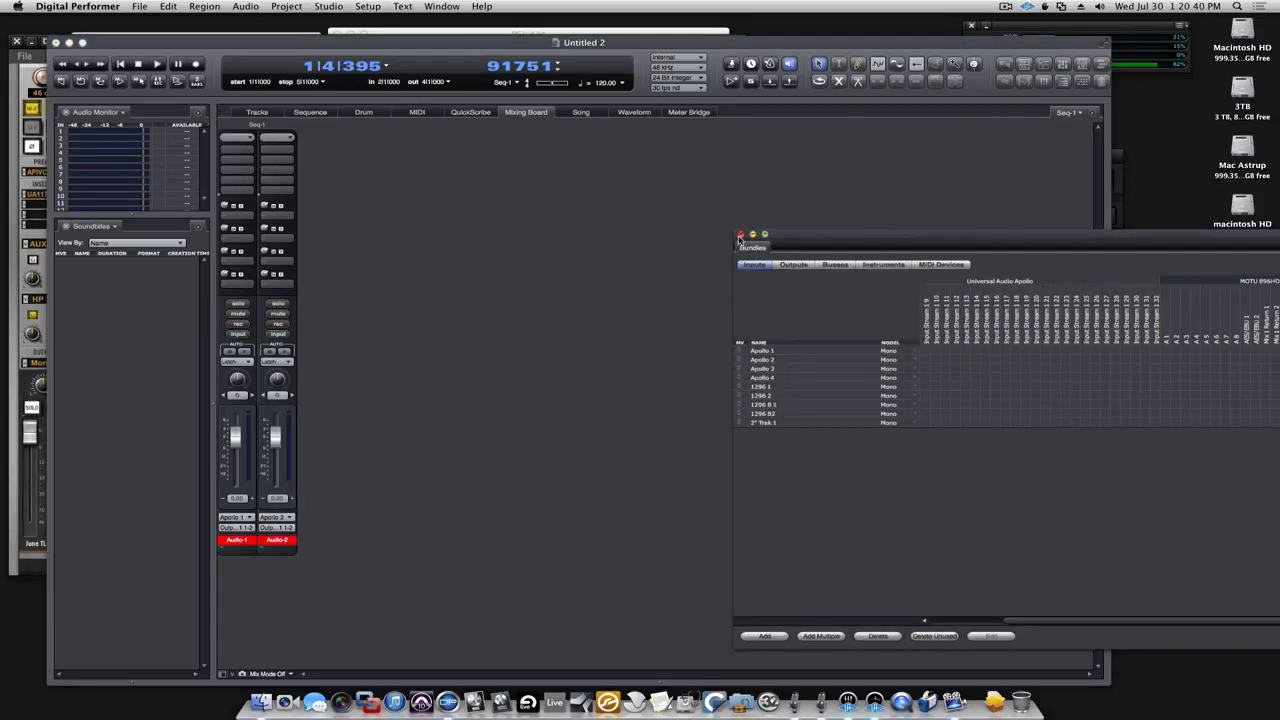
pyautogui.click(740, 236)
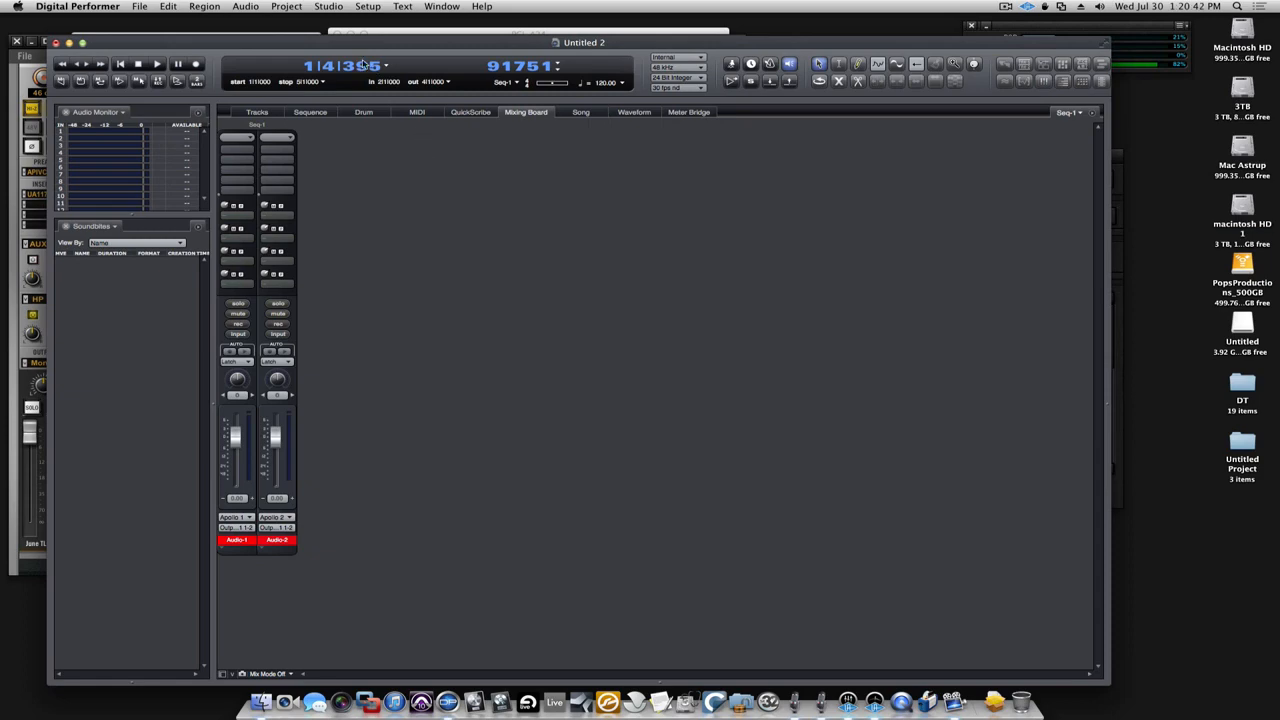
pyautogui.moveTo(337, 44); pyautogui.dragTo(541, 39)
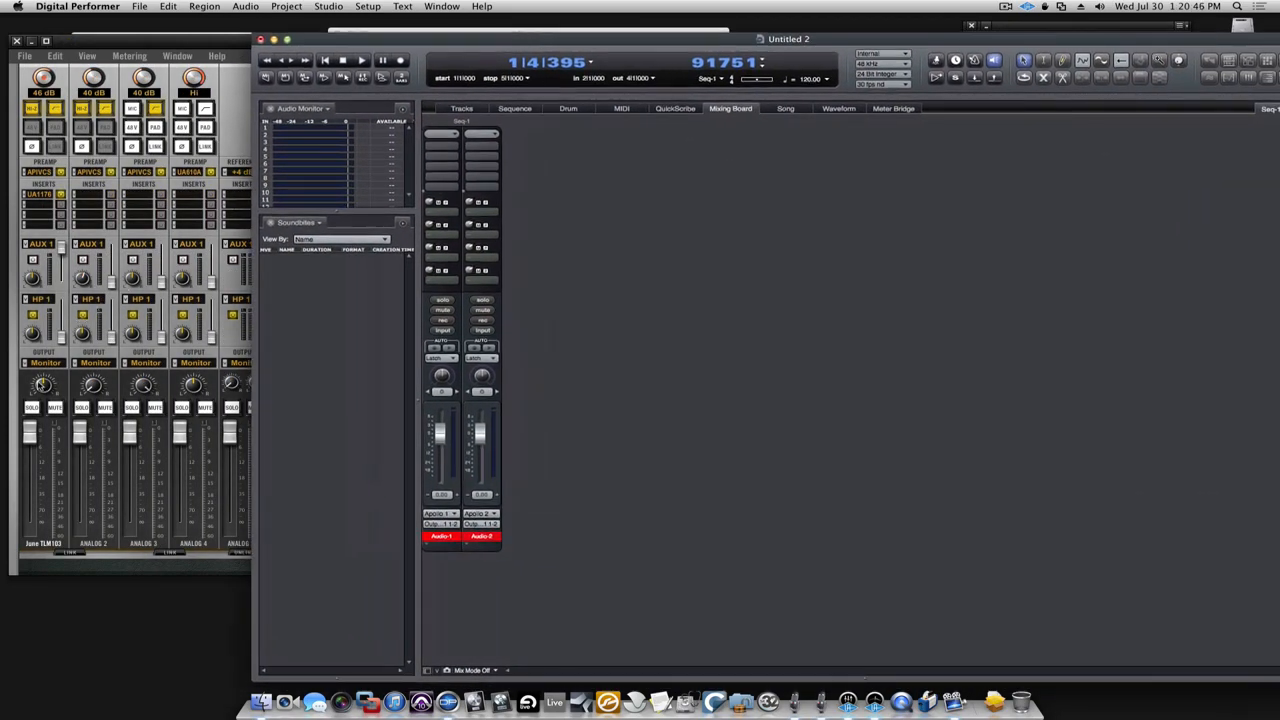
pyautogui.click(41, 388)
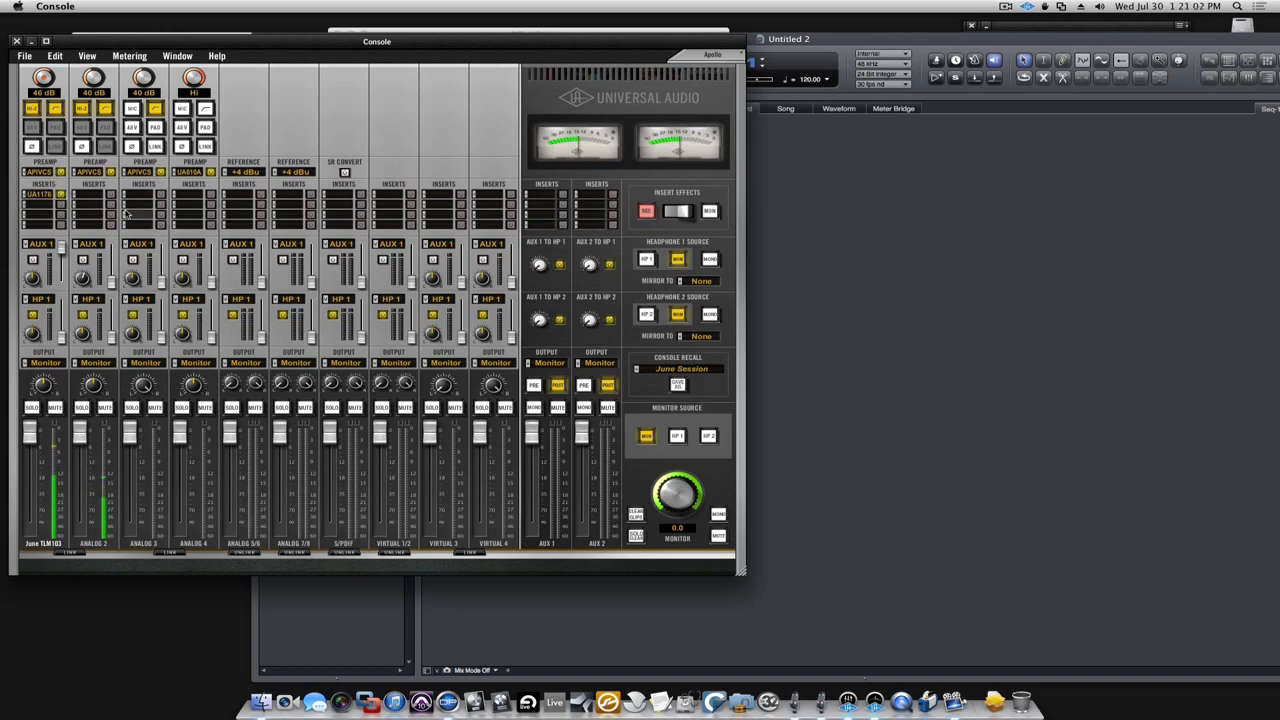
# Open the API Vision Channel Strip preamps of the first two Console channels and move their windows clear of the channel strips.
pyautogui.click(40, 172)
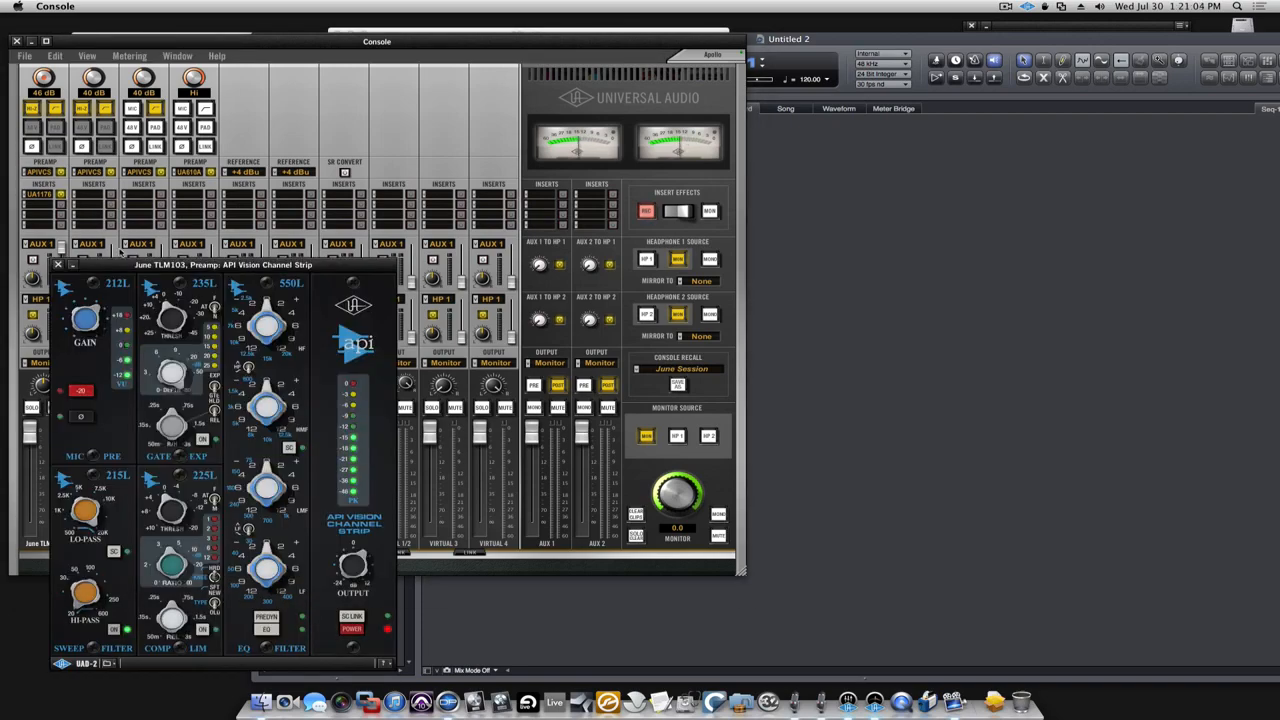
pyautogui.moveTo(138, 267); pyautogui.dragTo(341, 106)
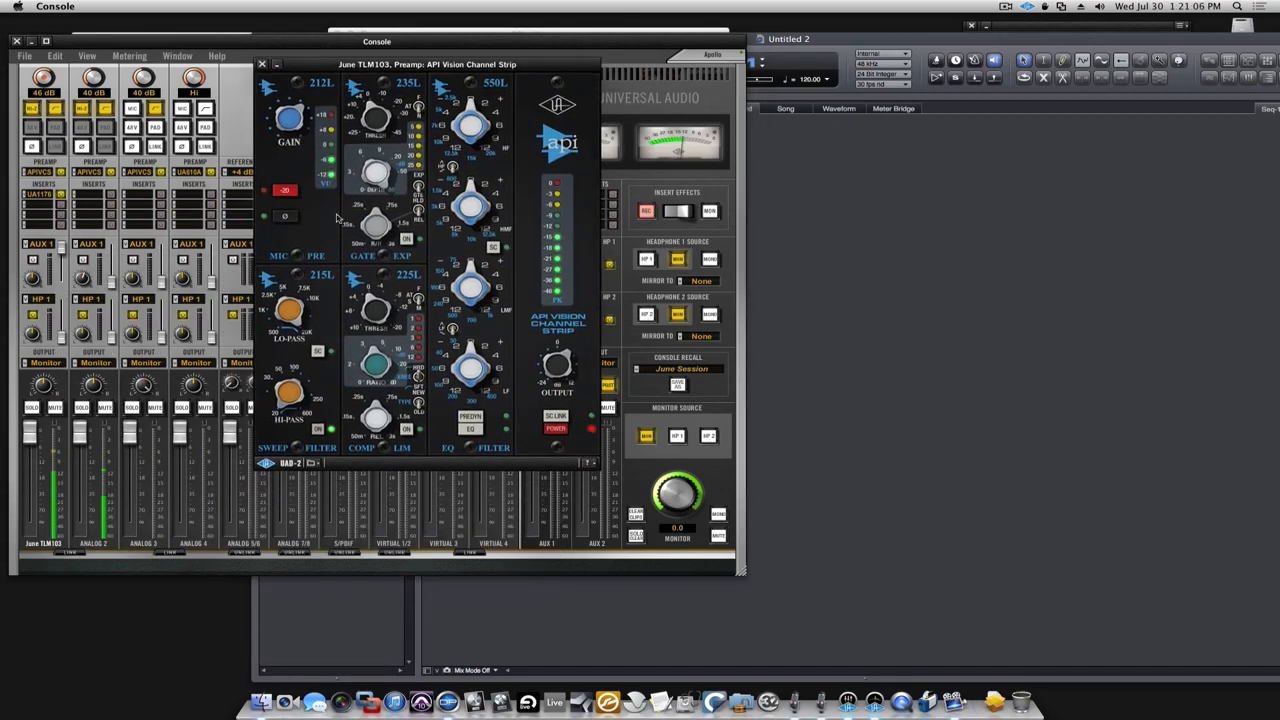
pyautogui.click(88, 172)
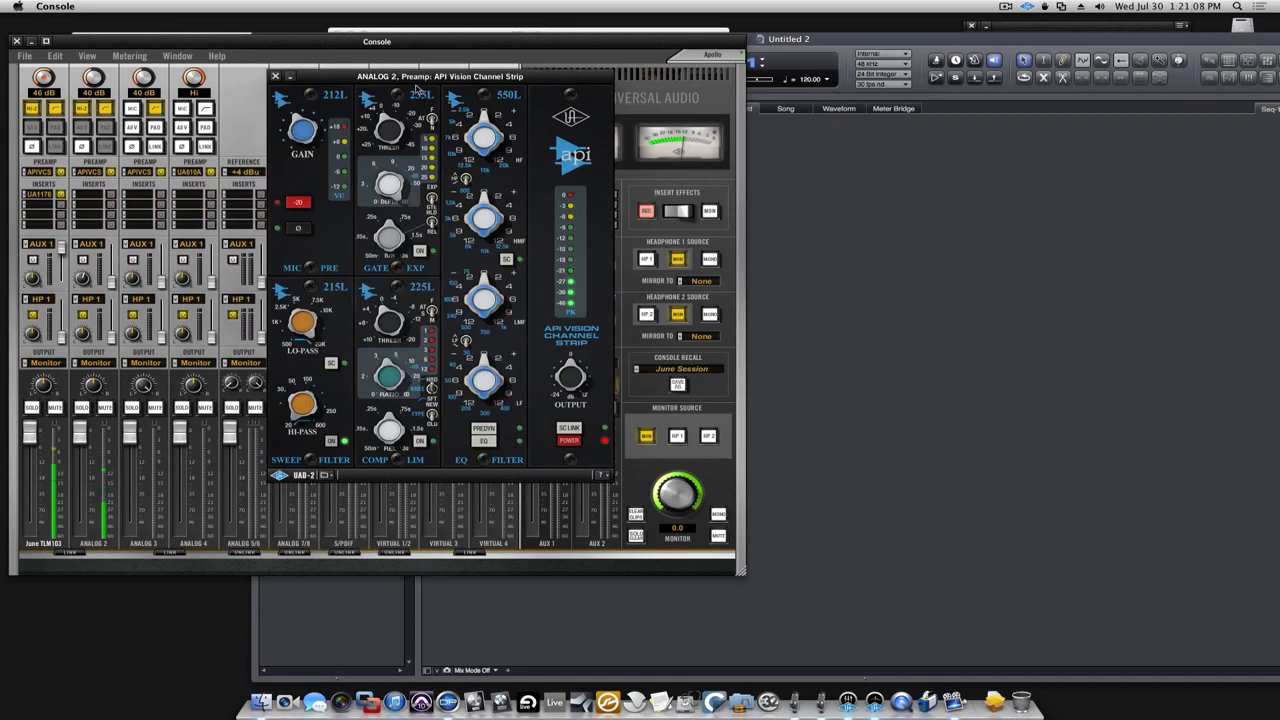
pyautogui.moveTo(413, 76); pyautogui.dragTo(703, 102)
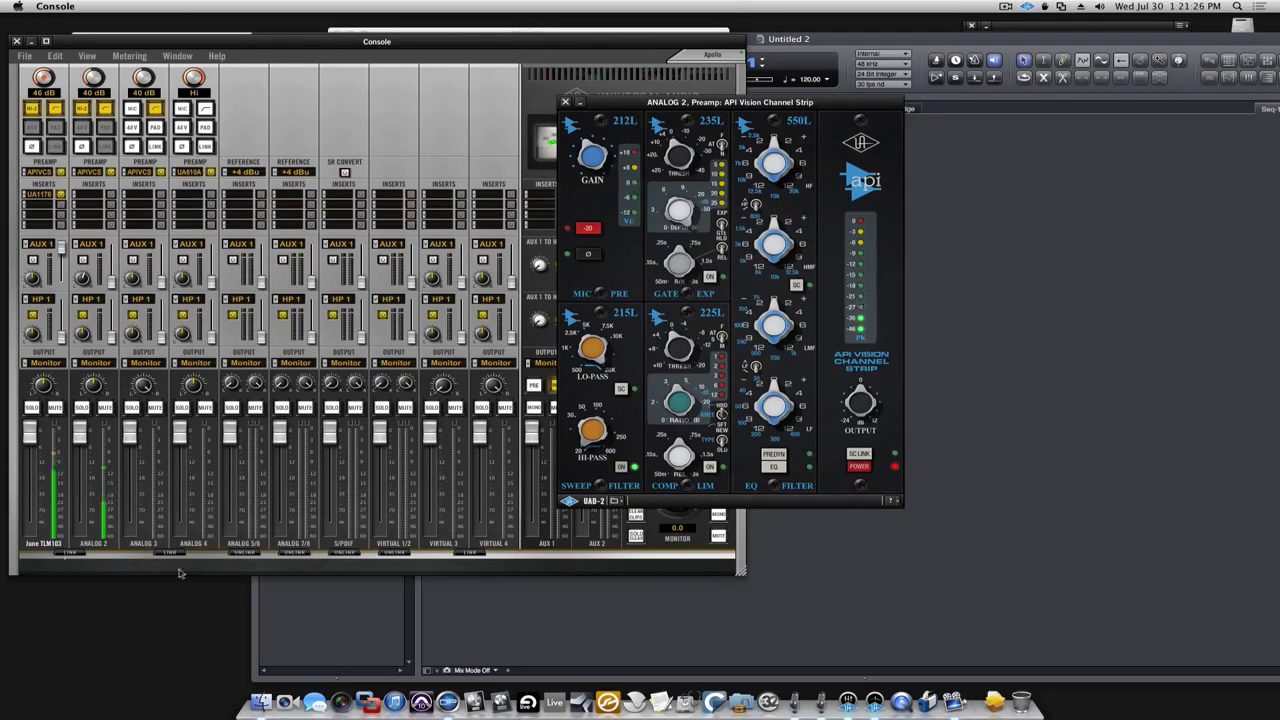
# Return to Digital Performer, collapse the sidebar holding the Audio Monitor and Soundbites, and reposition the project window to show it fully.
pyautogui.click(994, 571)
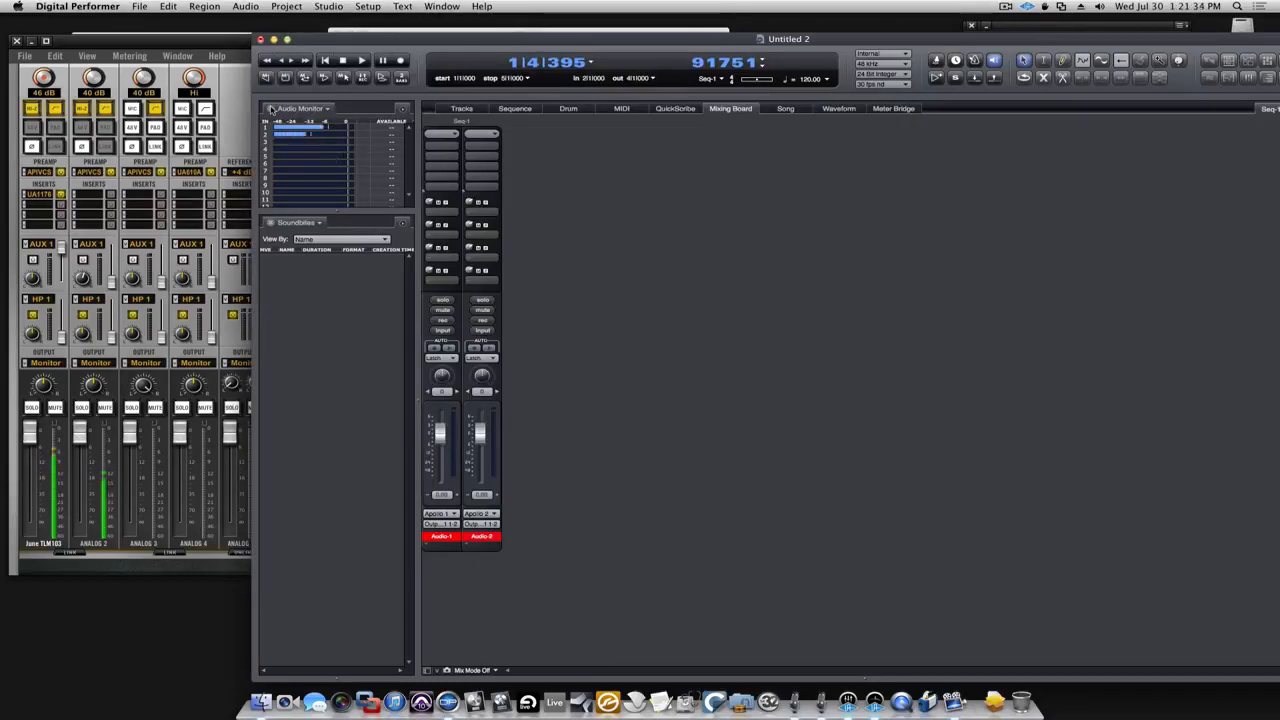
pyautogui.click(270, 108)
pyautogui.click(270, 108)
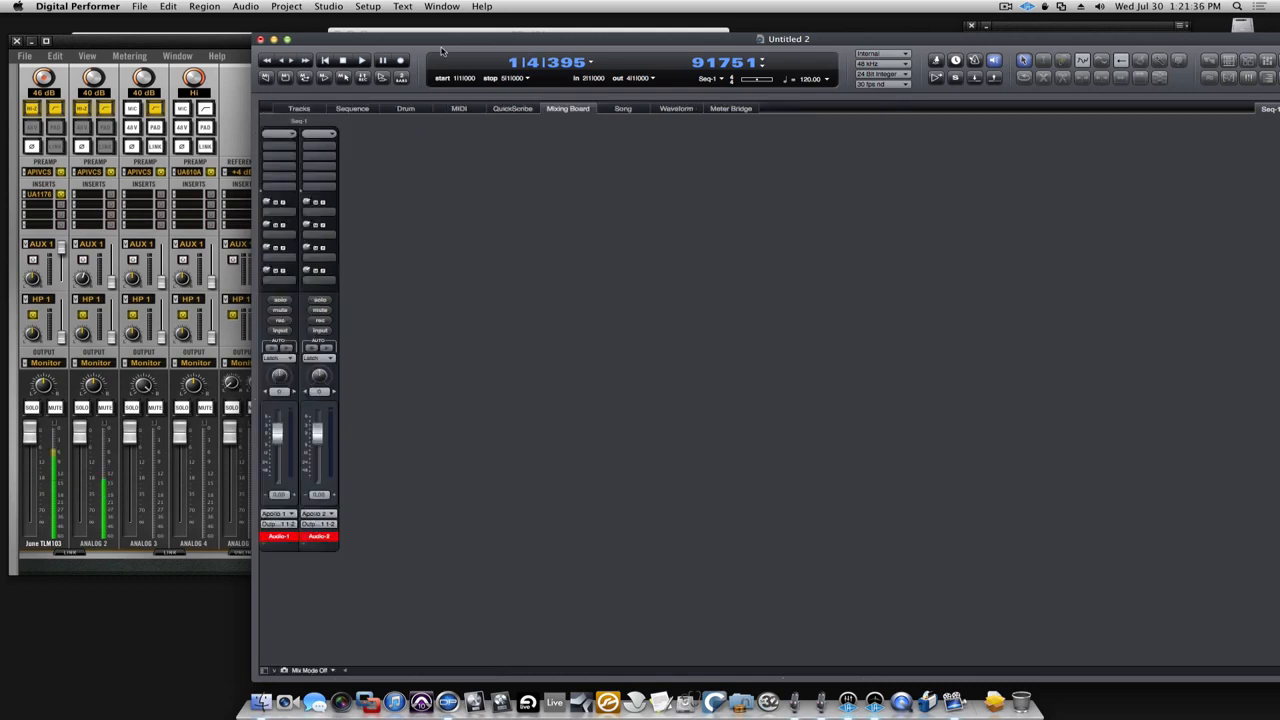
pyautogui.moveTo(444, 40); pyautogui.dragTo(250, 30)
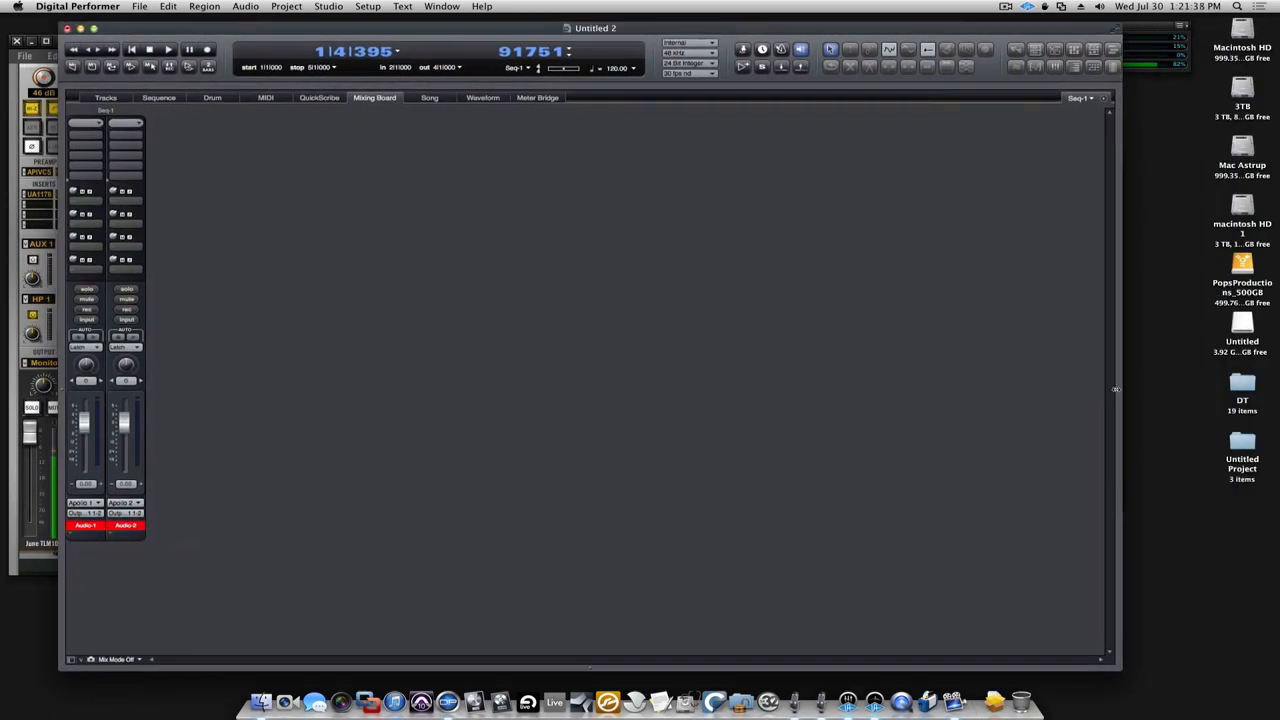
# Open a sidebar beside the mixing board and display the Audio Monitor in it.
pyautogui.moveTo(1025, 384); pyautogui.dragTo(814, 346)
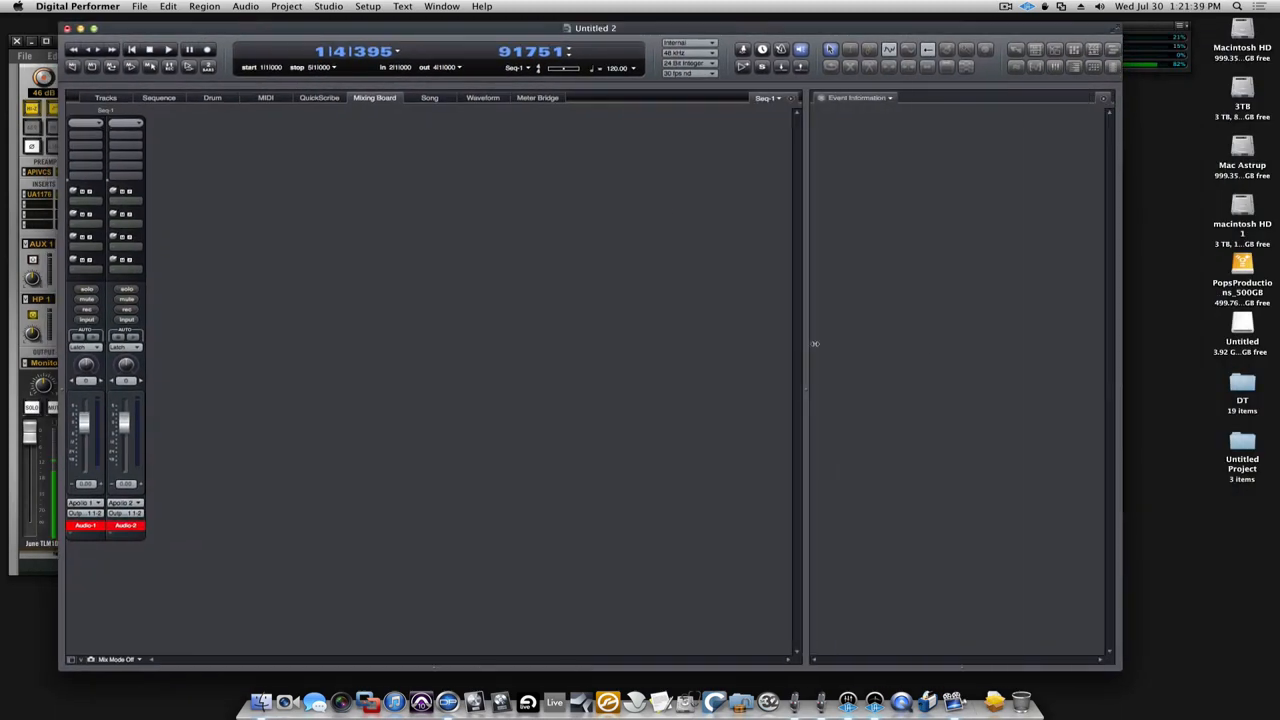
pyautogui.click(889, 100)
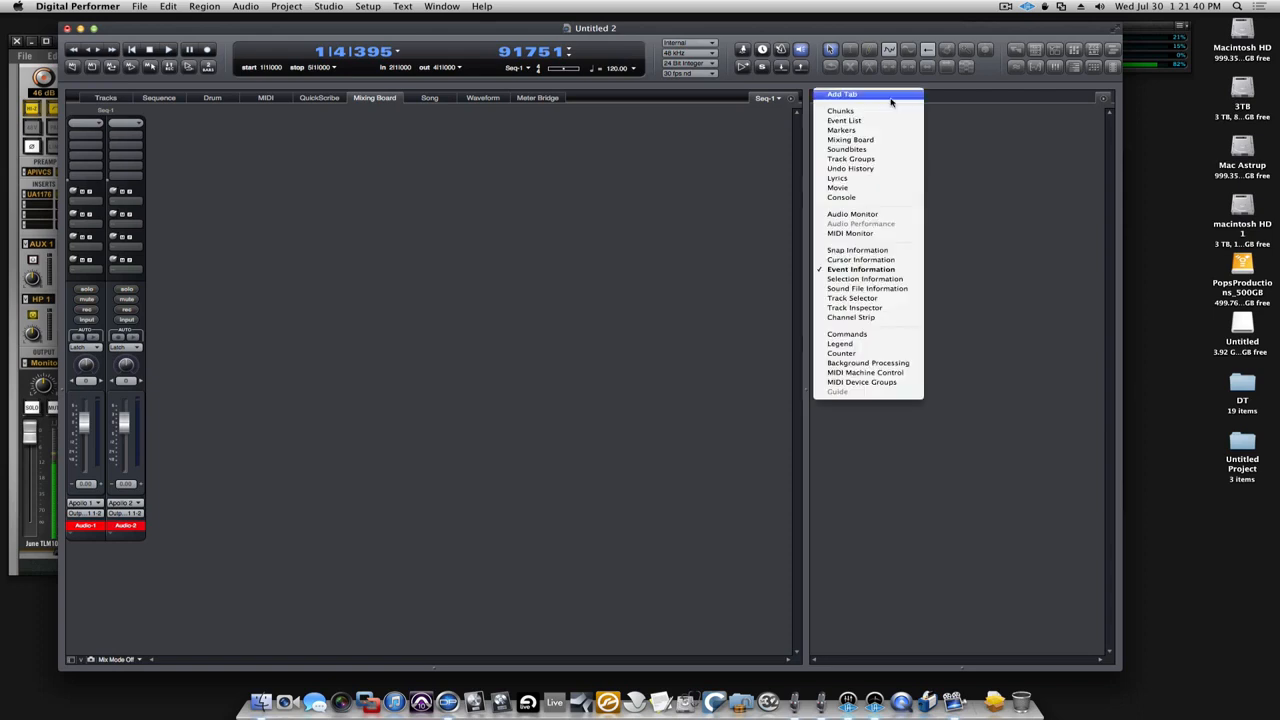
pyautogui.click(886, 214)
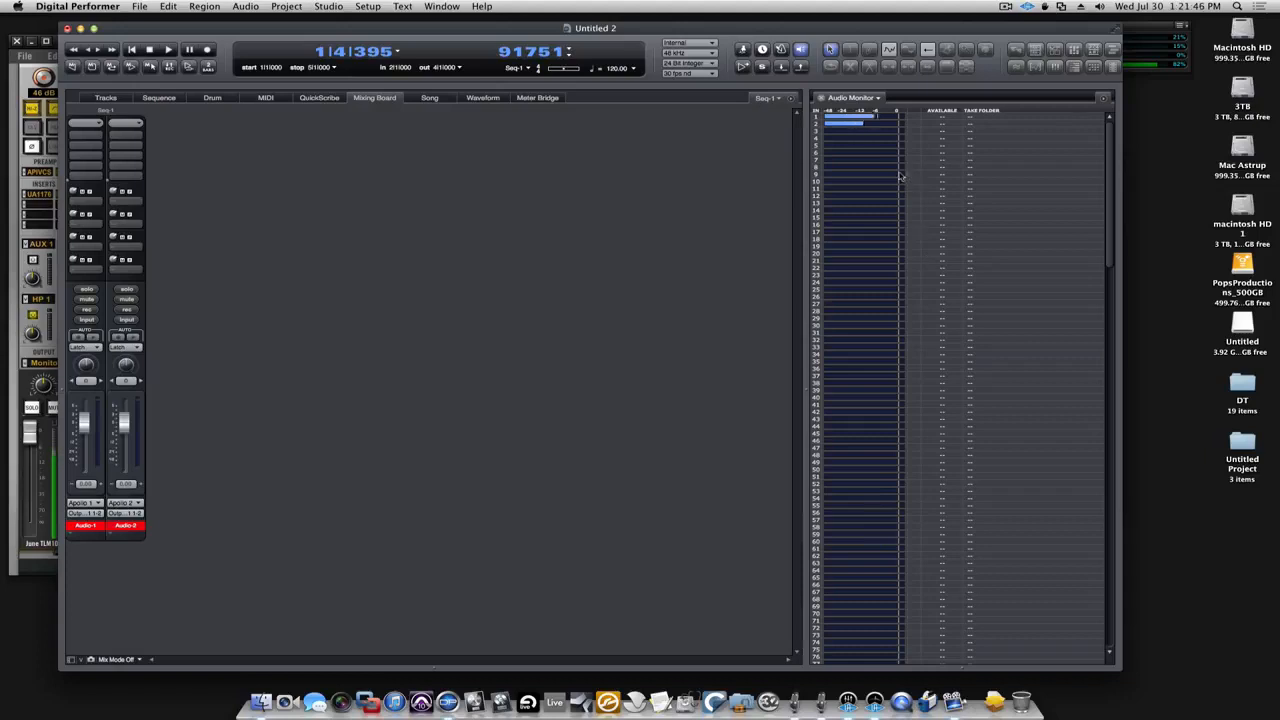
# Try the Audio Monitor's level range at 6 dB, 12 dB and Full Range.
pyautogui.click(1104, 101)
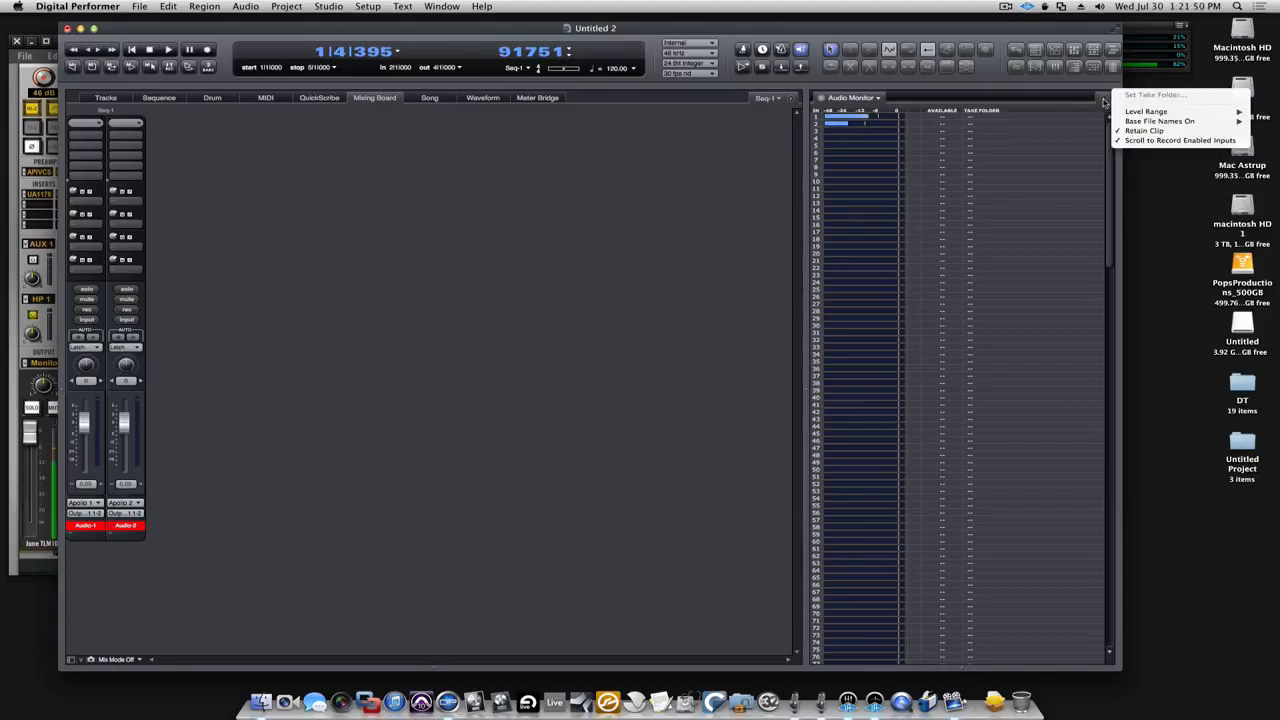
pyautogui.moveTo(1118, 113)
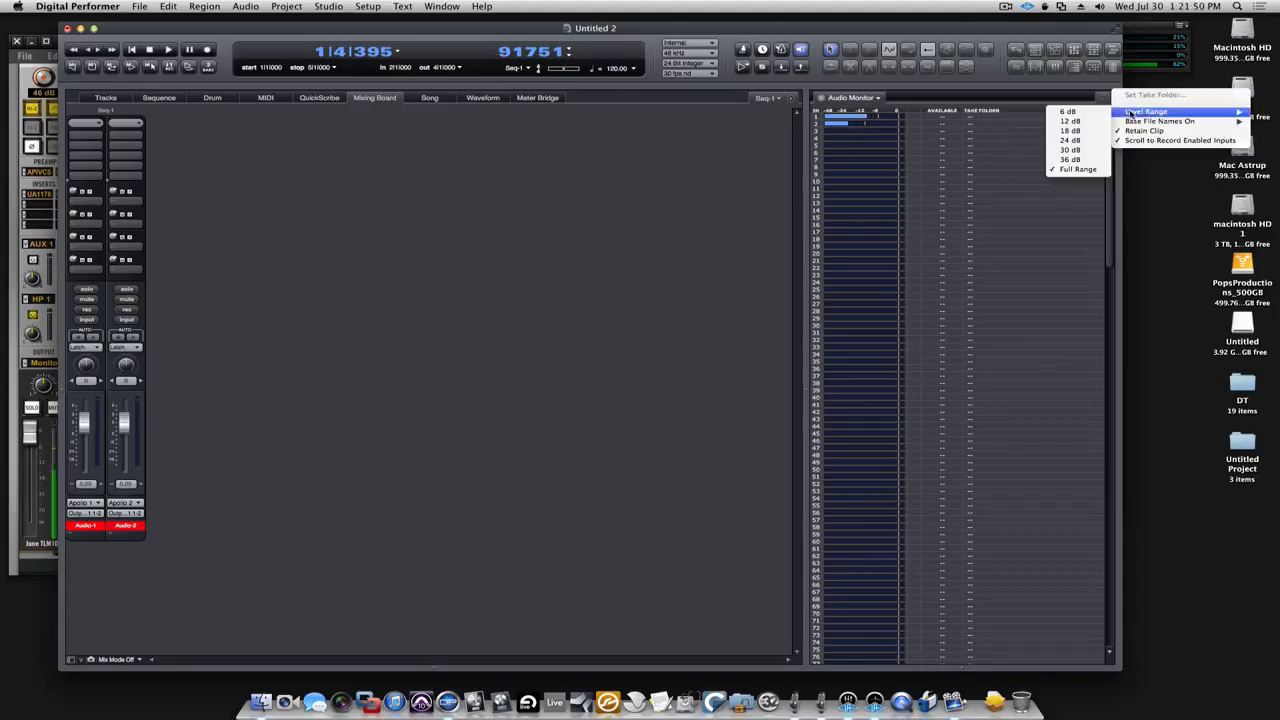
pyautogui.click(1070, 111)
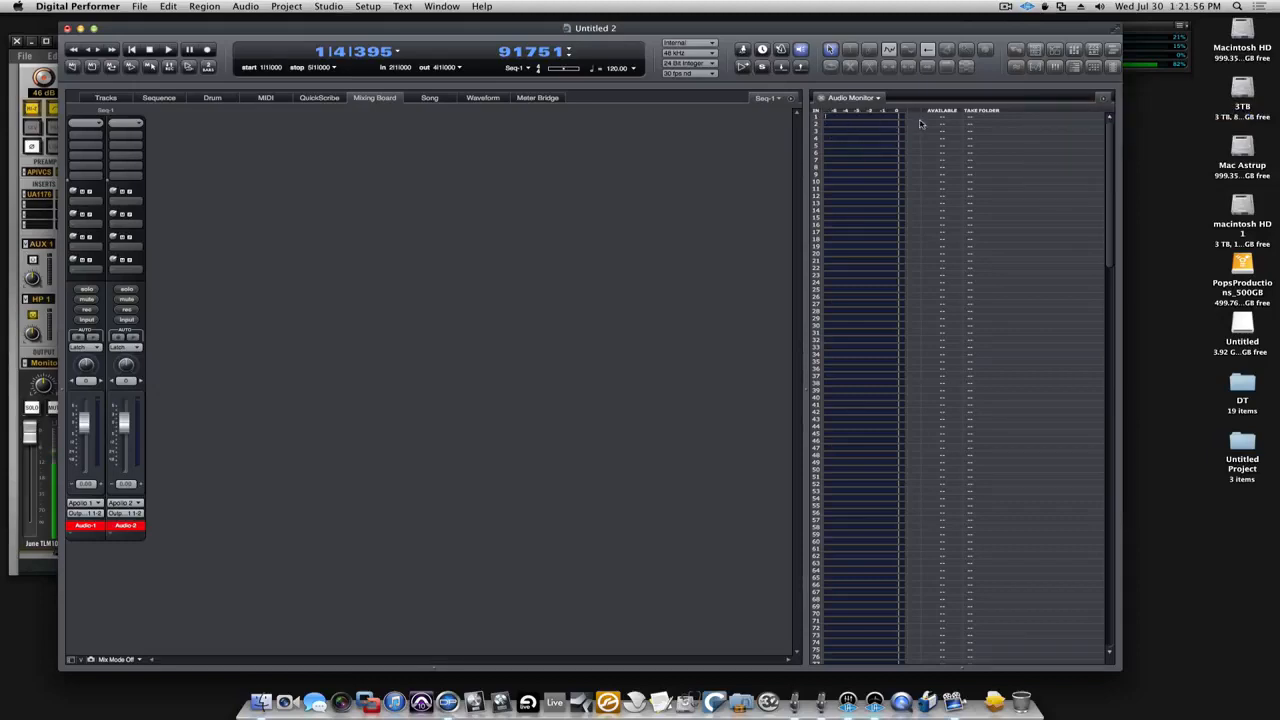
pyautogui.click(1103, 98)
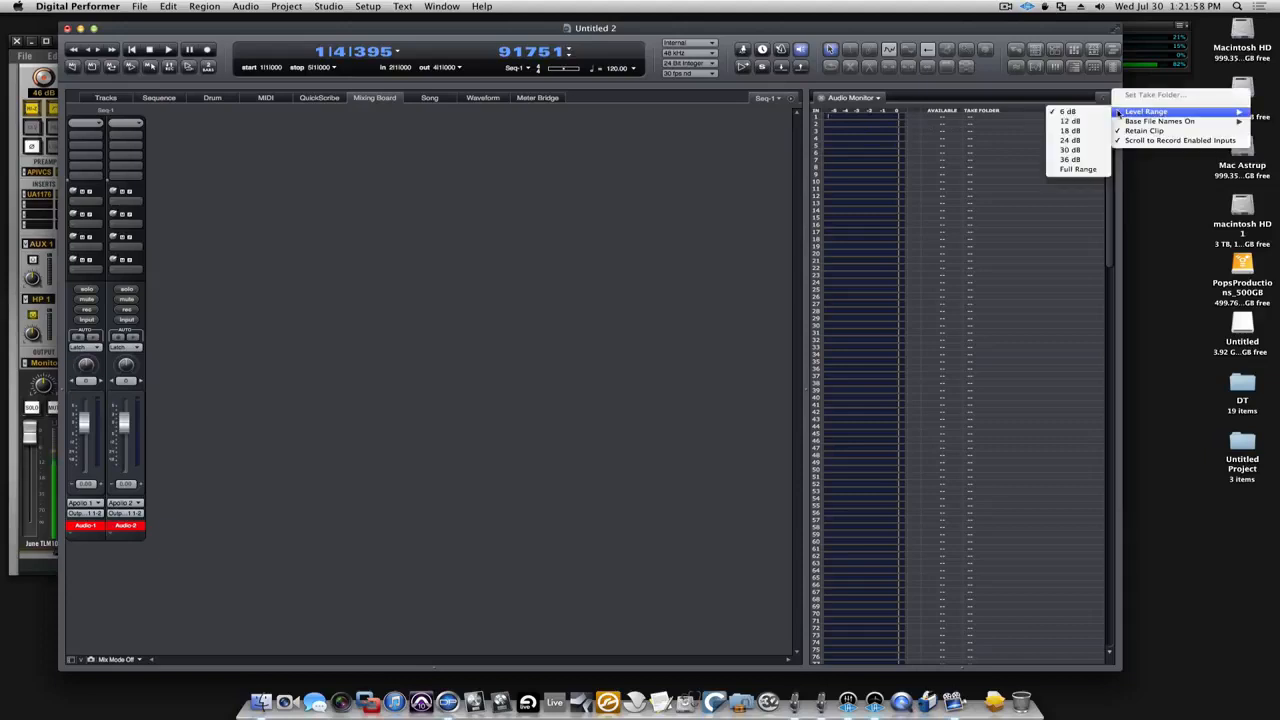
pyautogui.click(1092, 121)
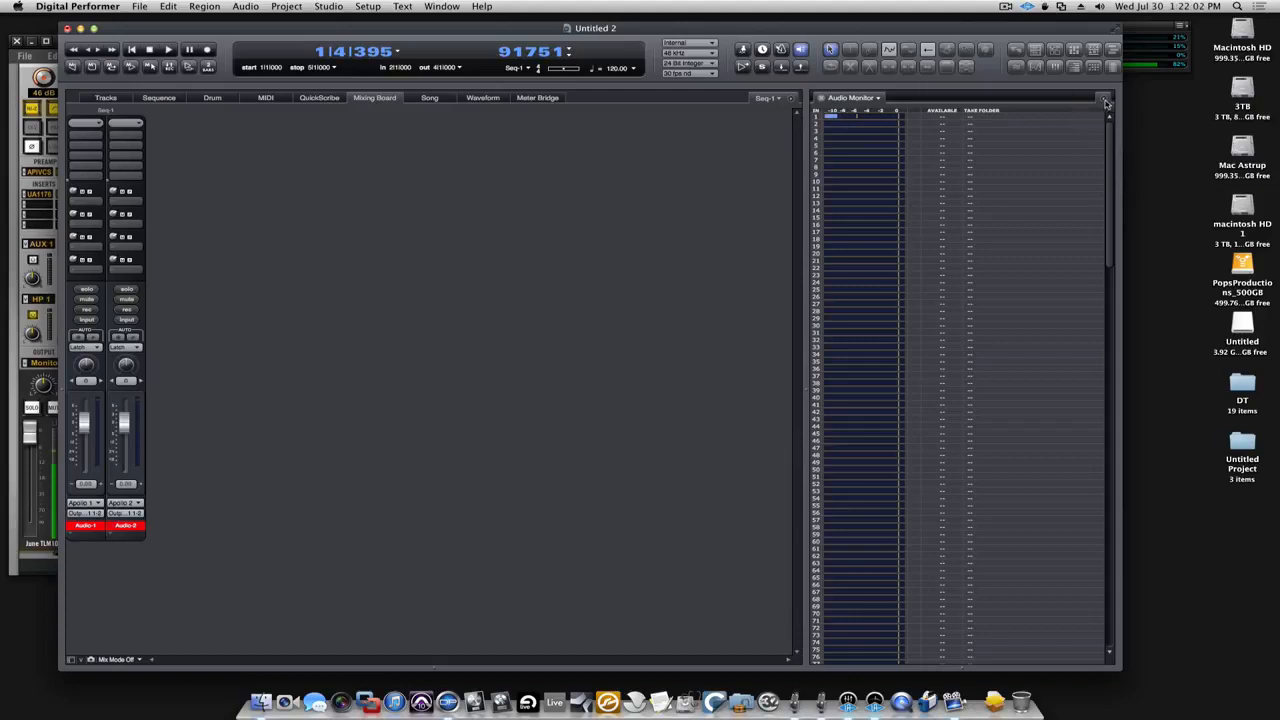
pyautogui.click(1105, 101)
pyautogui.moveTo(1140, 114)
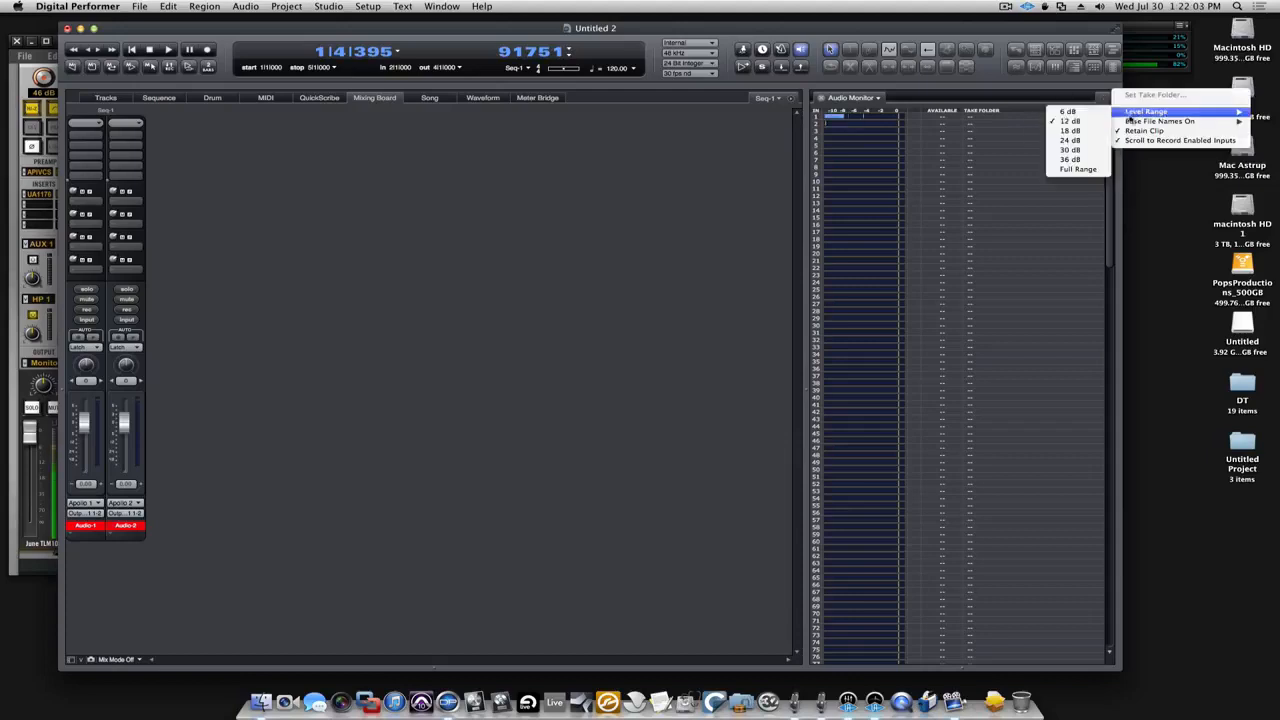
pyautogui.click(1080, 170)
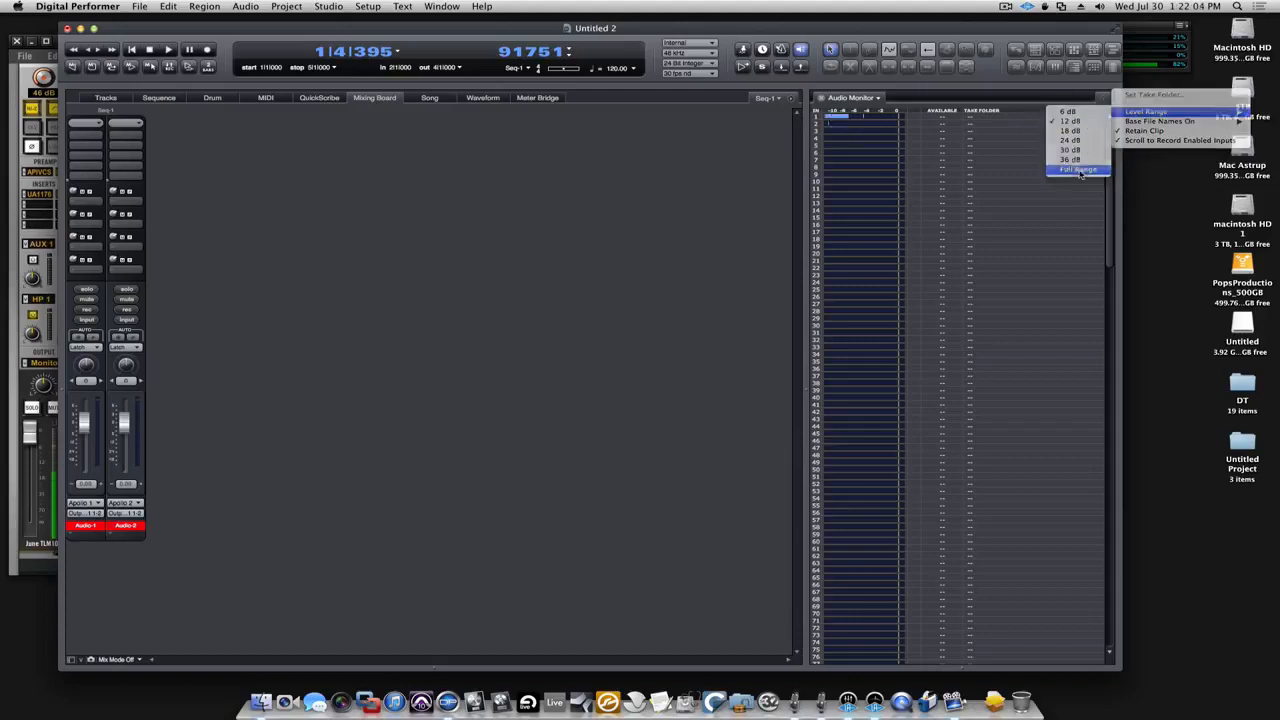
# Set the Audio Monitor's level range to 24 dB.
pyautogui.click(1105, 101)
pyautogui.moveTo(1127, 111)
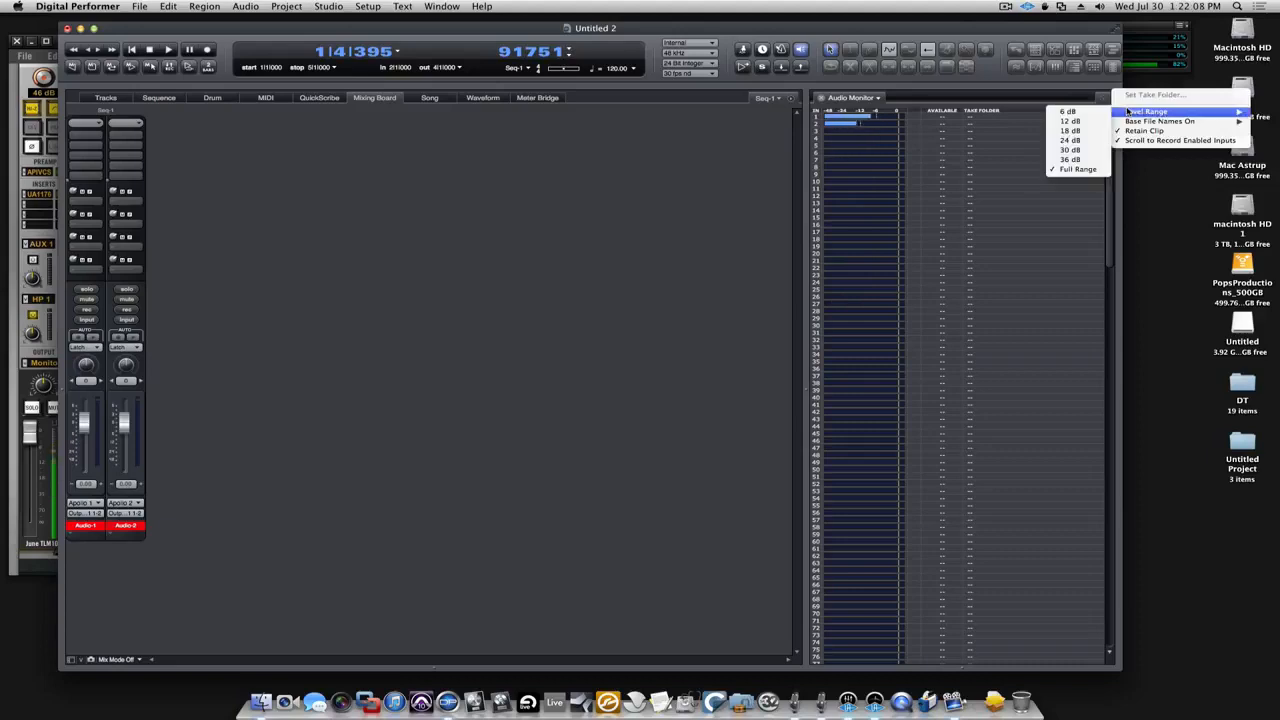
pyautogui.click(1090, 141)
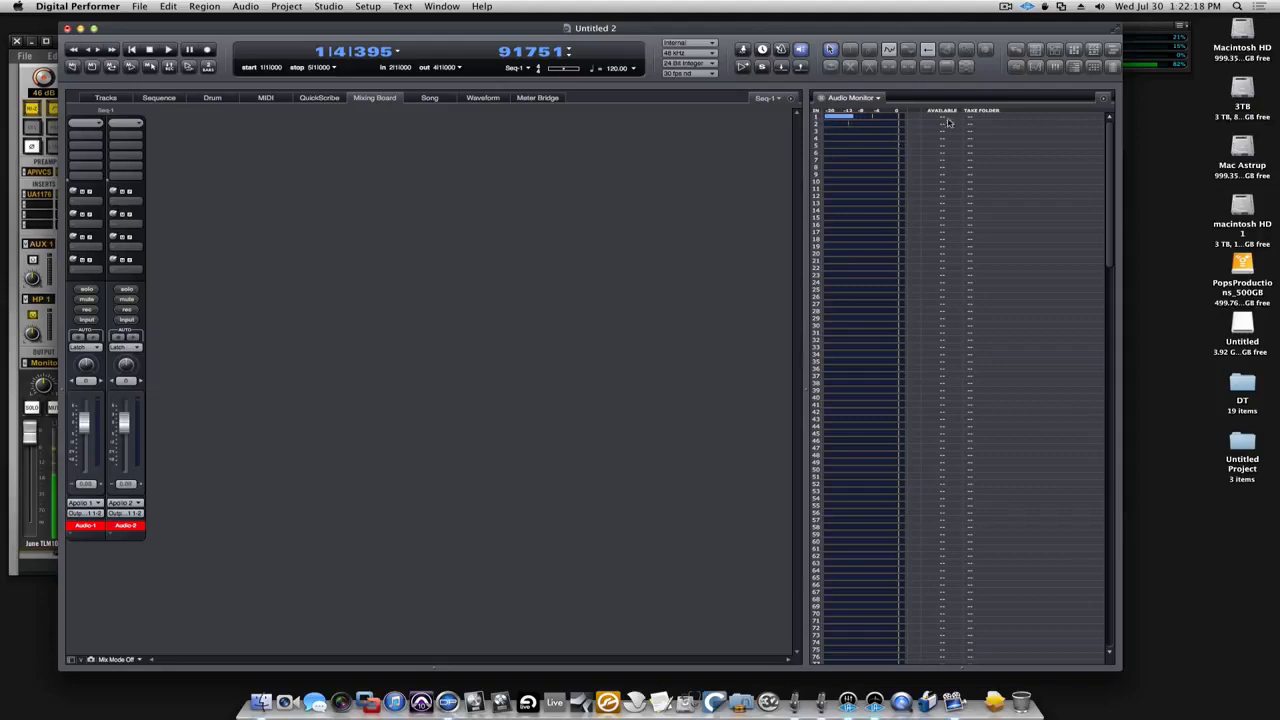
# Examine which sources the Audio Monitor offers for basing recorded file names on, keeping Track.
pyautogui.click(1105, 101)
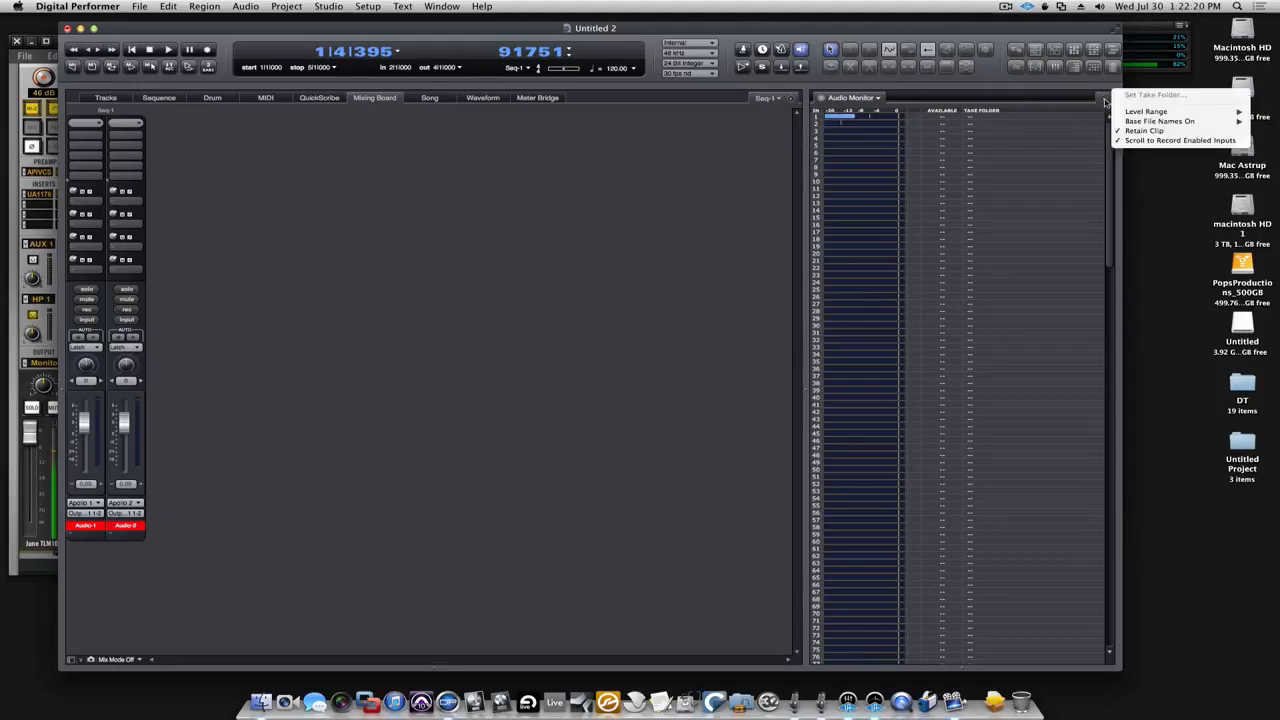
pyautogui.moveTo(1139, 122)
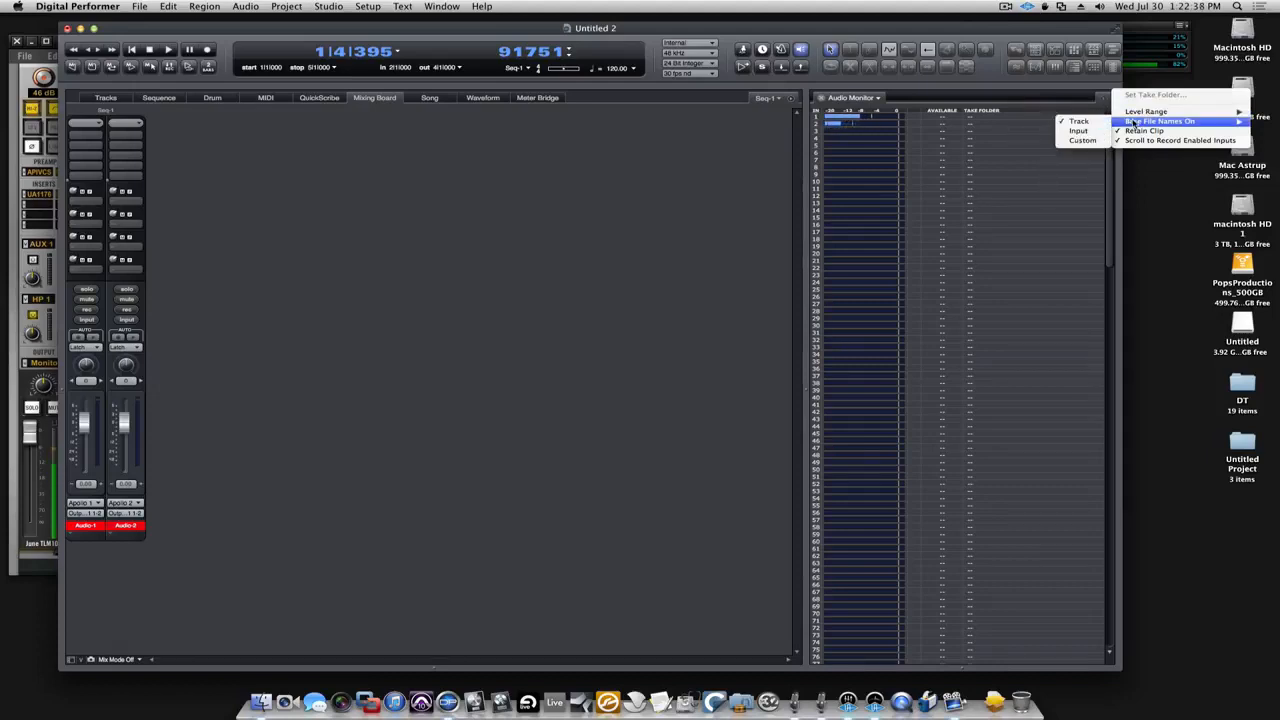
pyautogui.click(208, 523)
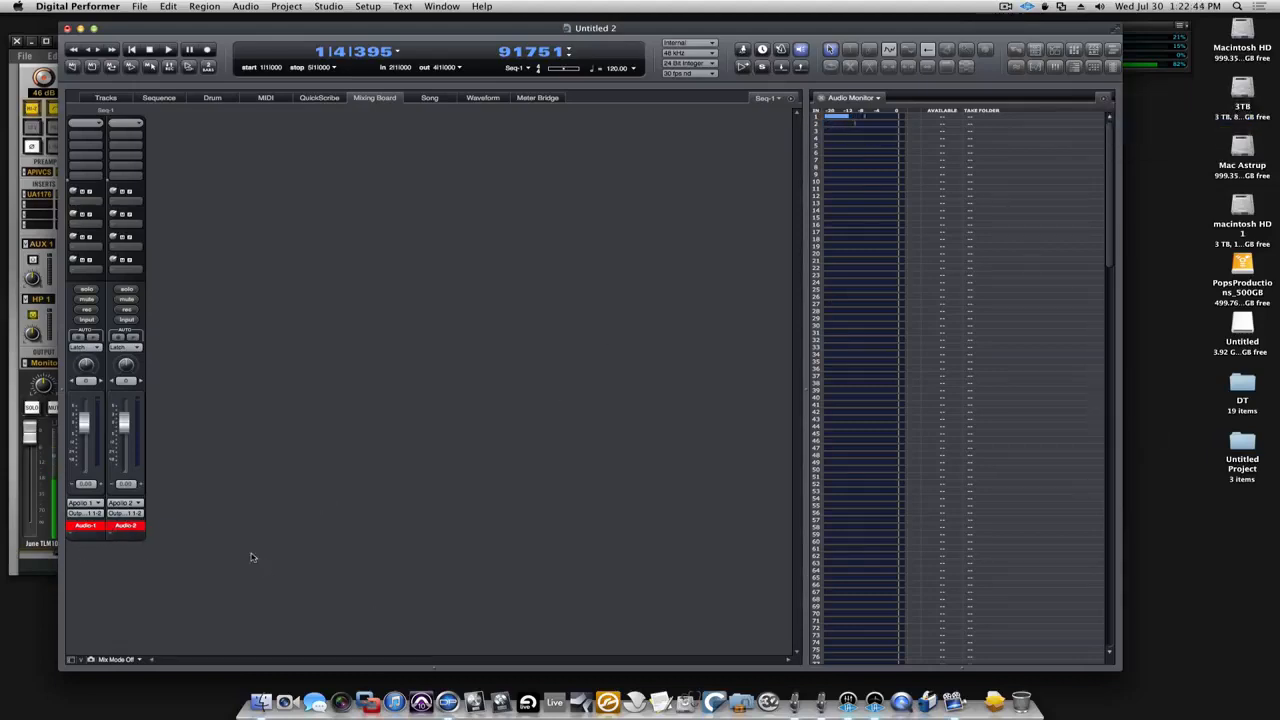
# Rename the Audio-1 track to Vox and the Audio-2 track to GTR.
pyautogui.doubleClick(85, 526)
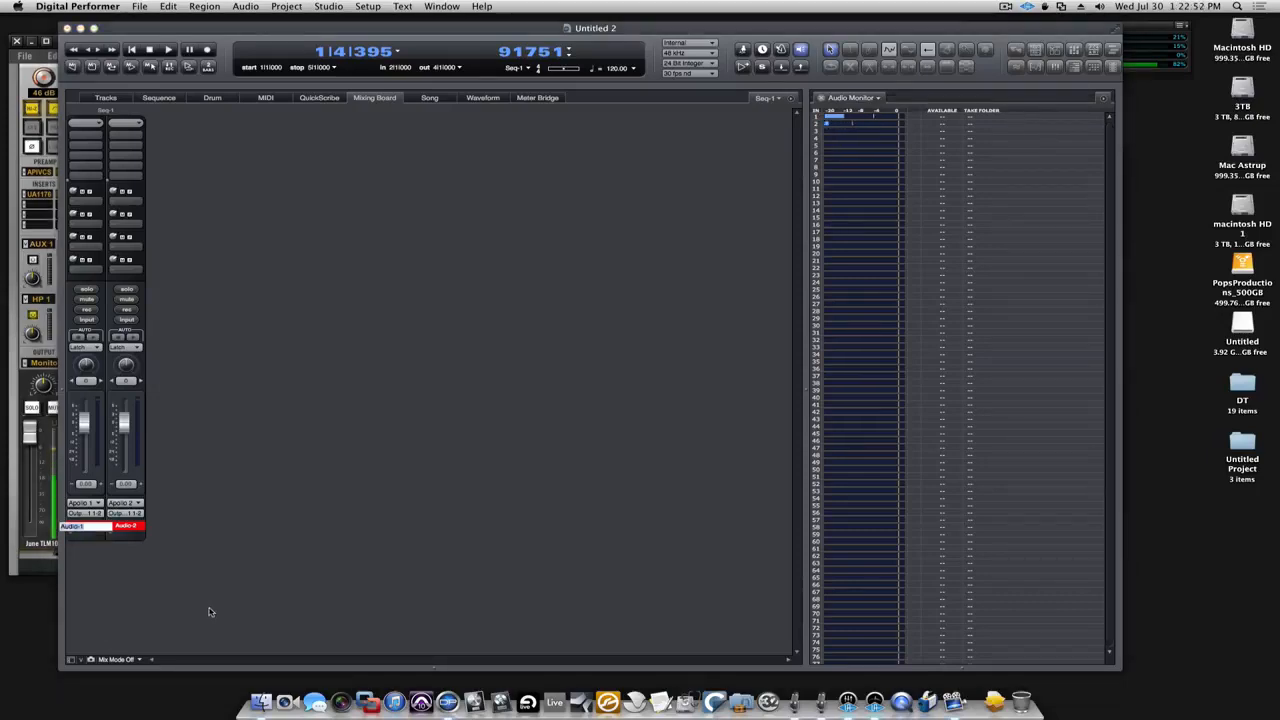
pyautogui.write('M')
pyautogui.press('Return')
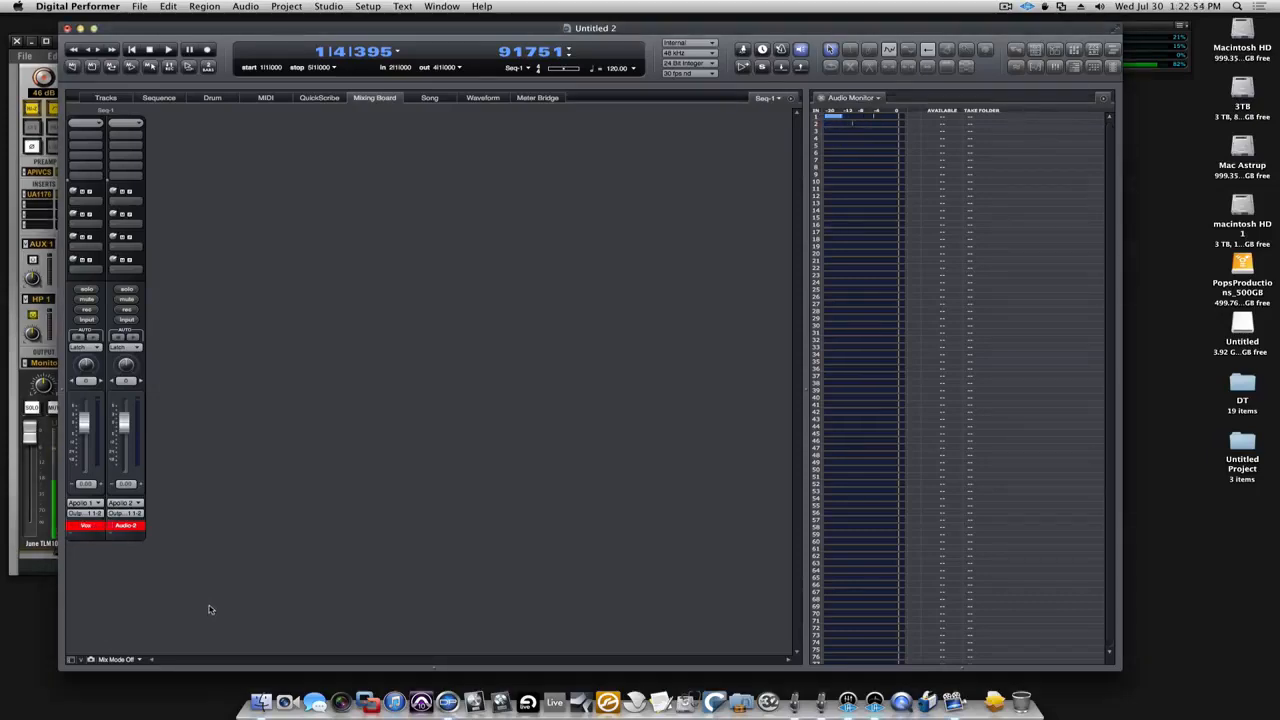
pyautogui.doubleClick(127, 526)
pyautogui.write('G')
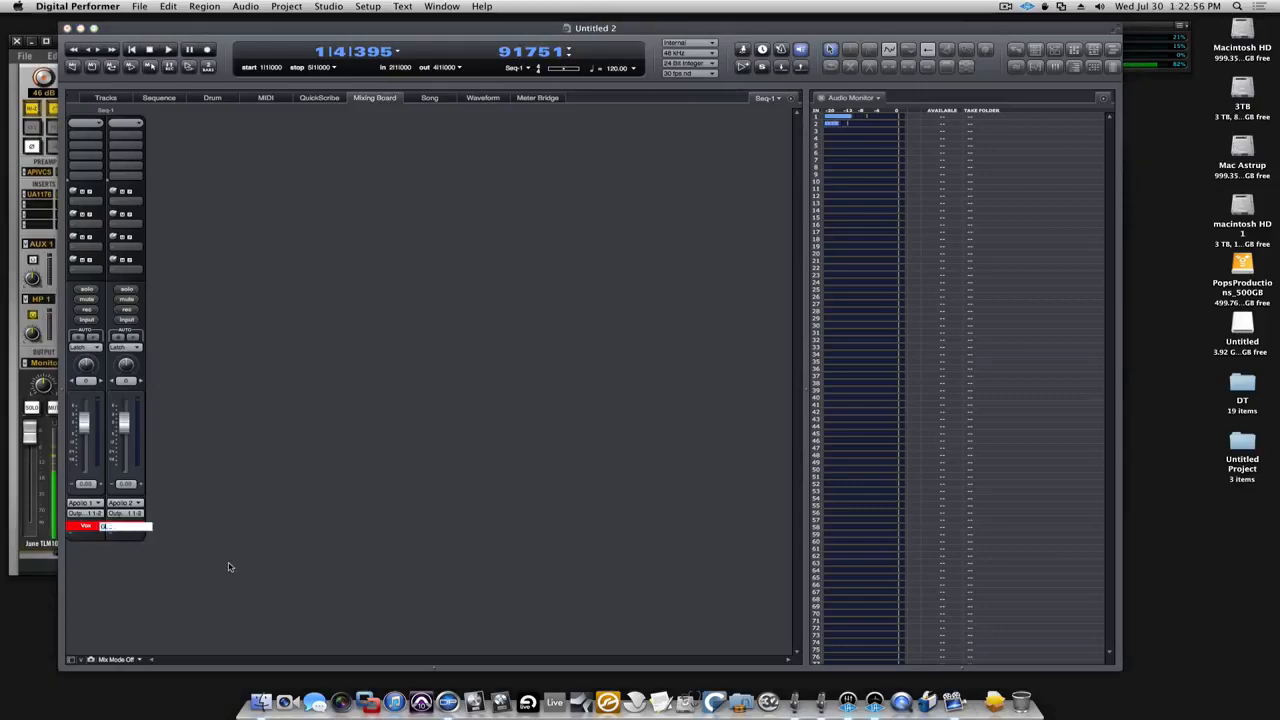
pyautogui.write('TR')
pyautogui.press('Return')
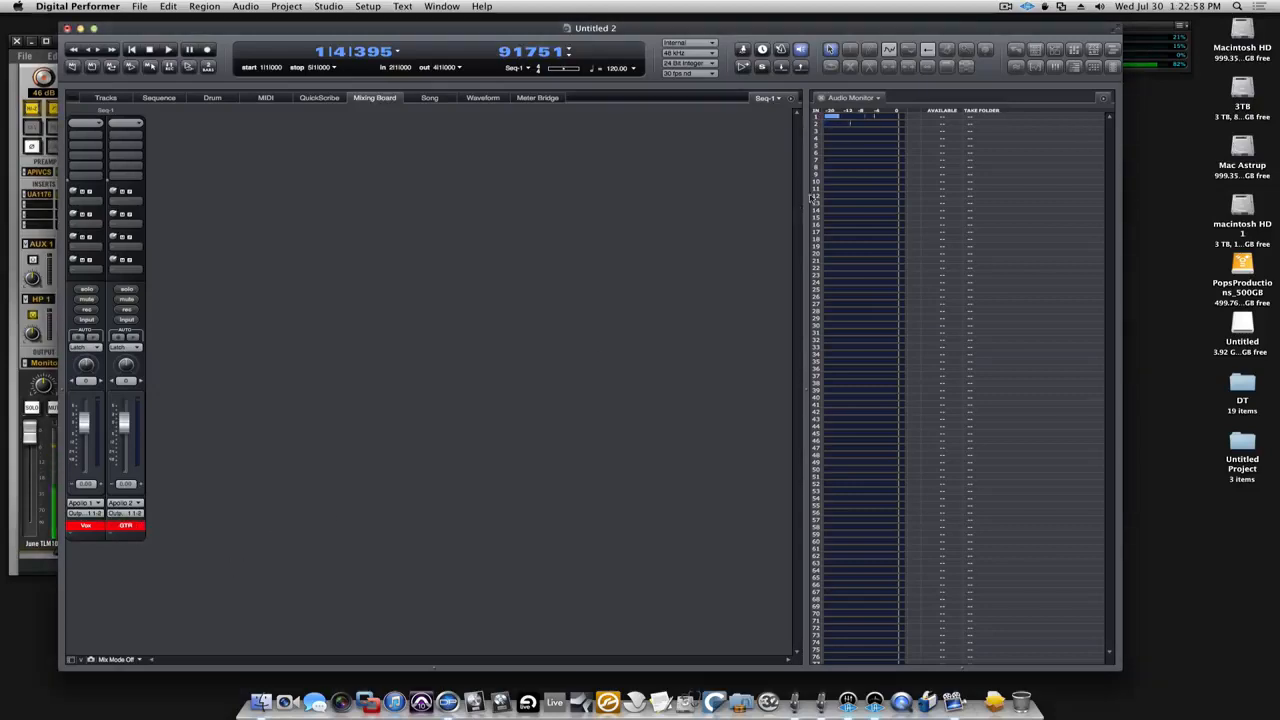
# Check again that the Audio Monitor bases file names on the track.
pyautogui.click(1103, 98)
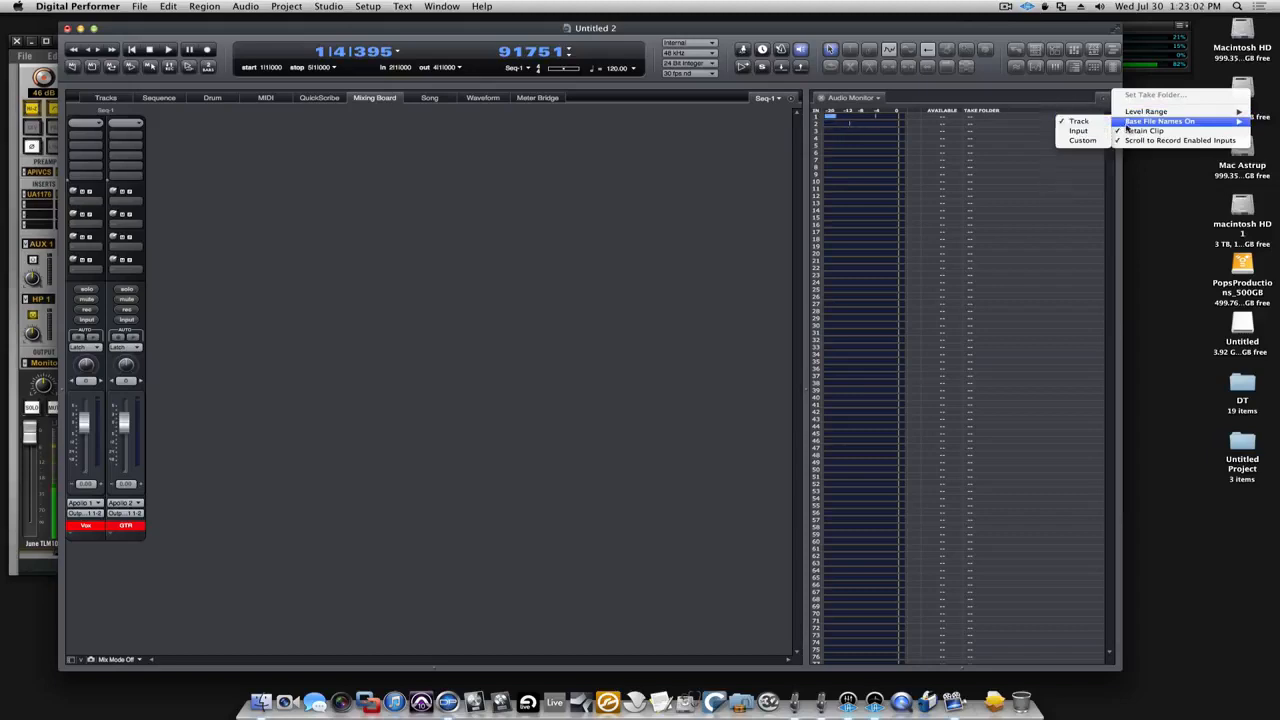
pyautogui.click(1127, 126)
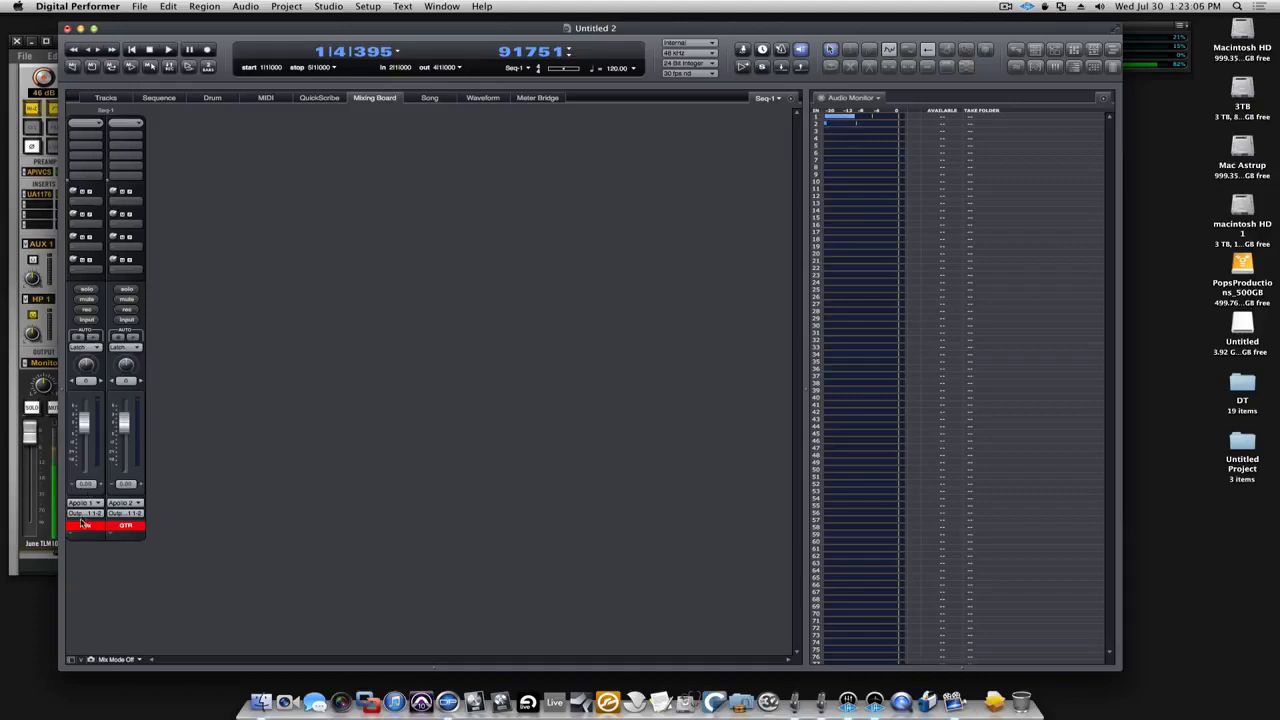
# Record-enable the Vox and GTR tracks, record a short take on both and stop it while viewing the Sequence editor.
pyautogui.click(207, 49)
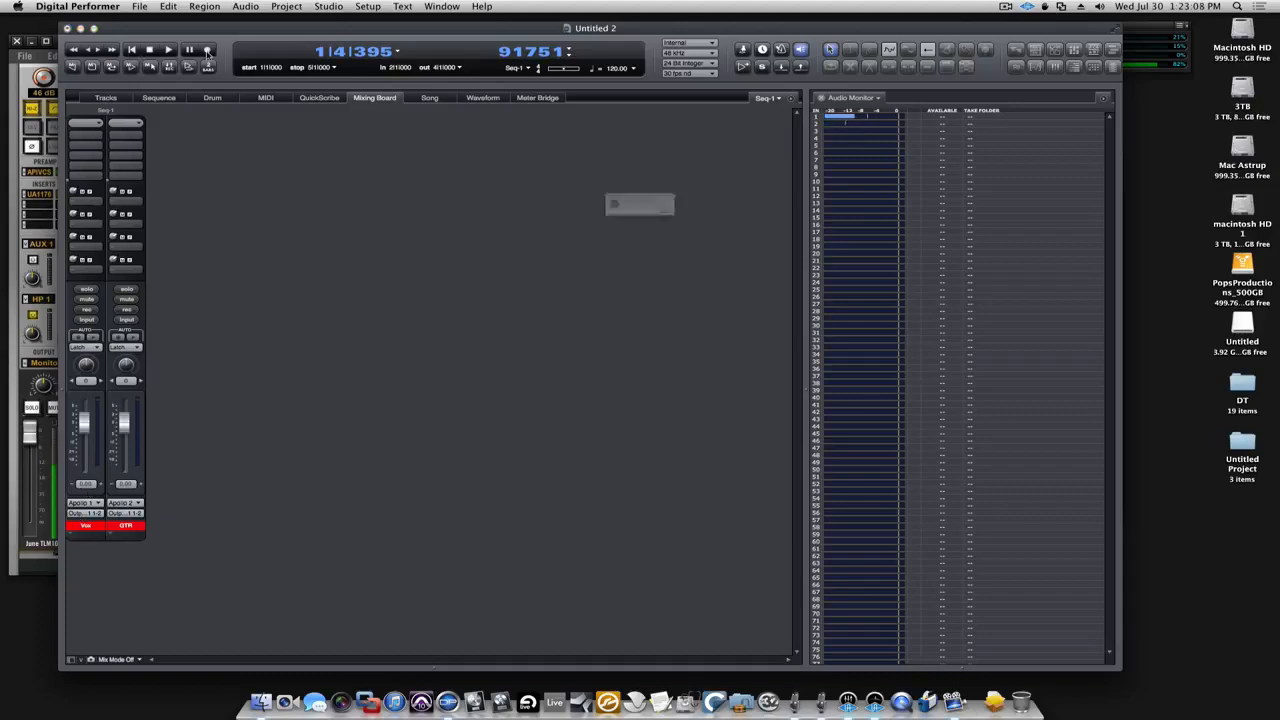
pyautogui.click(741, 232)
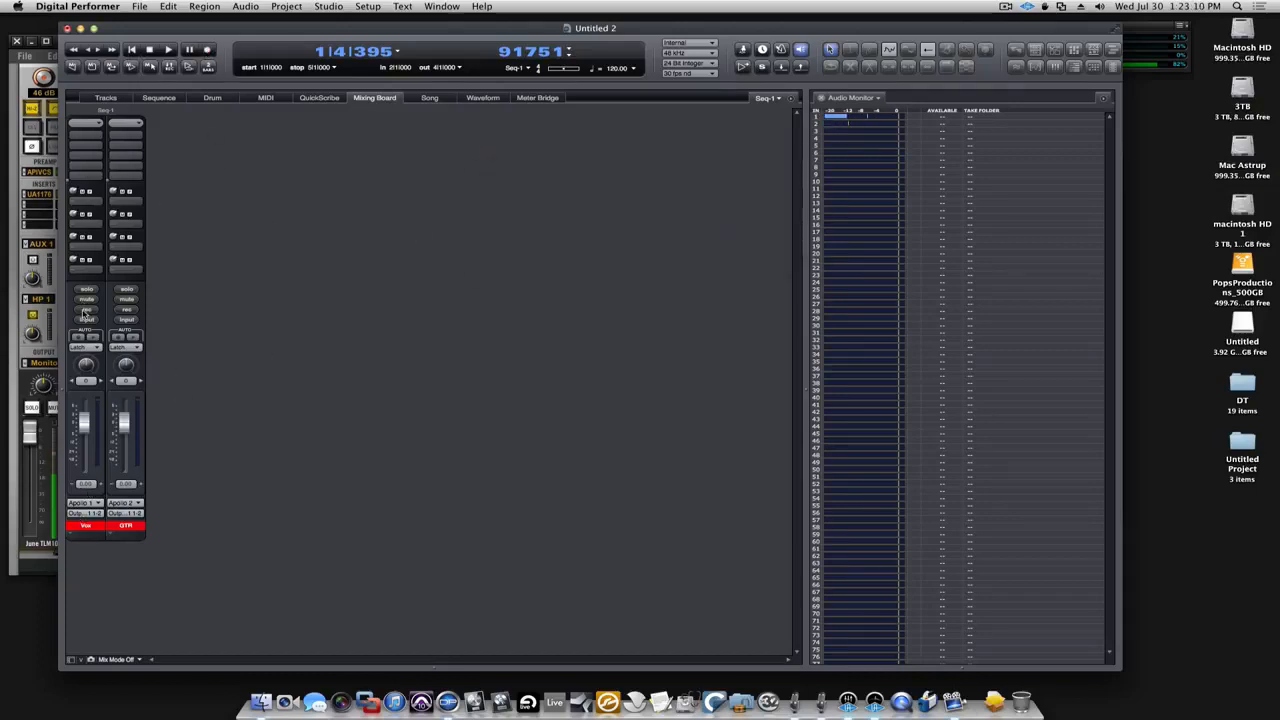
pyautogui.click(86, 309)
pyautogui.click(126, 309)
pyautogui.click(207, 49)
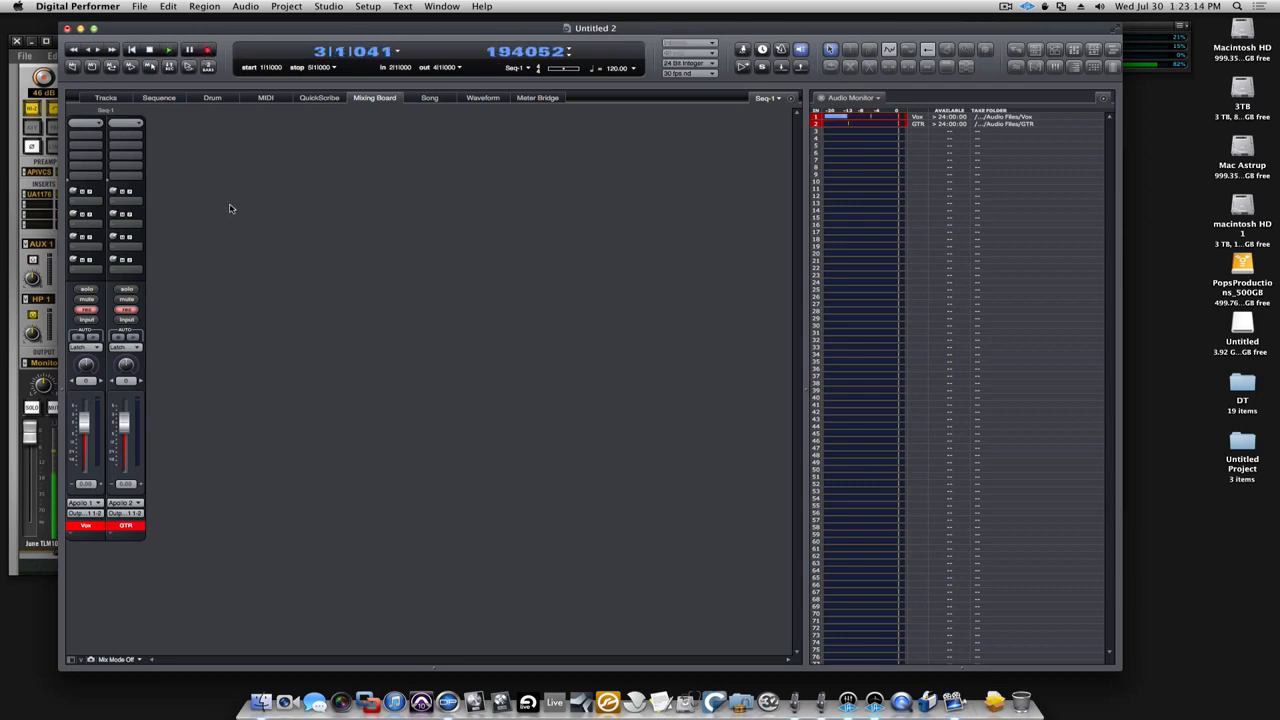
pyautogui.click(170, 97)
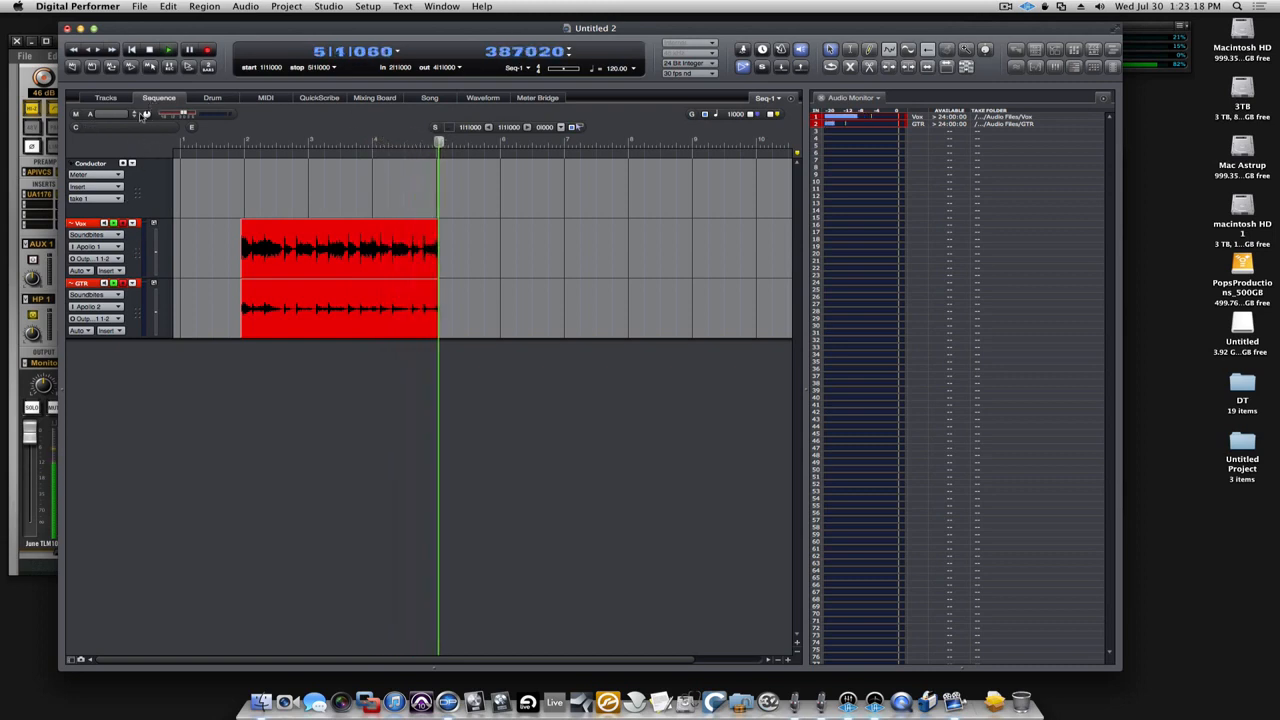
pyautogui.press('space')
# Add a second sidebar cell below the Audio Monitor and display the Soundbites list in it.
pyautogui.moveTo(952, 663); pyautogui.dragTo(958, 346)
pyautogui.click(893, 356)
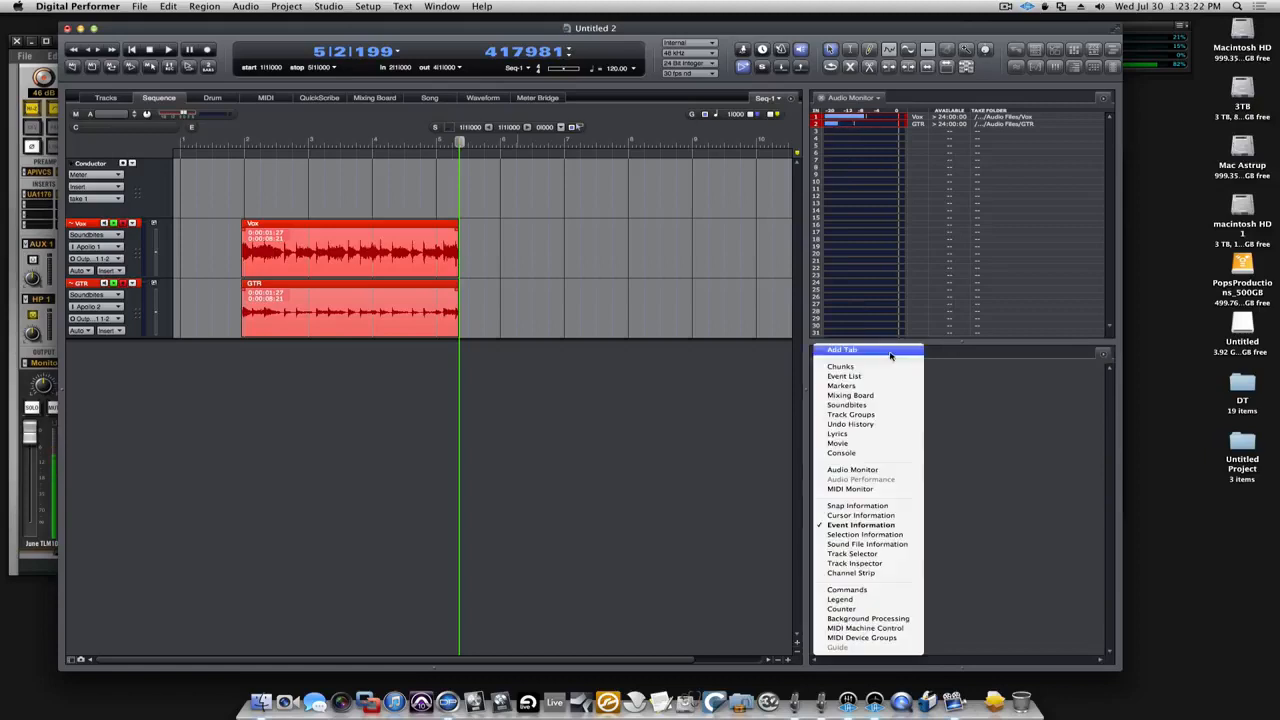
pyautogui.click(877, 408)
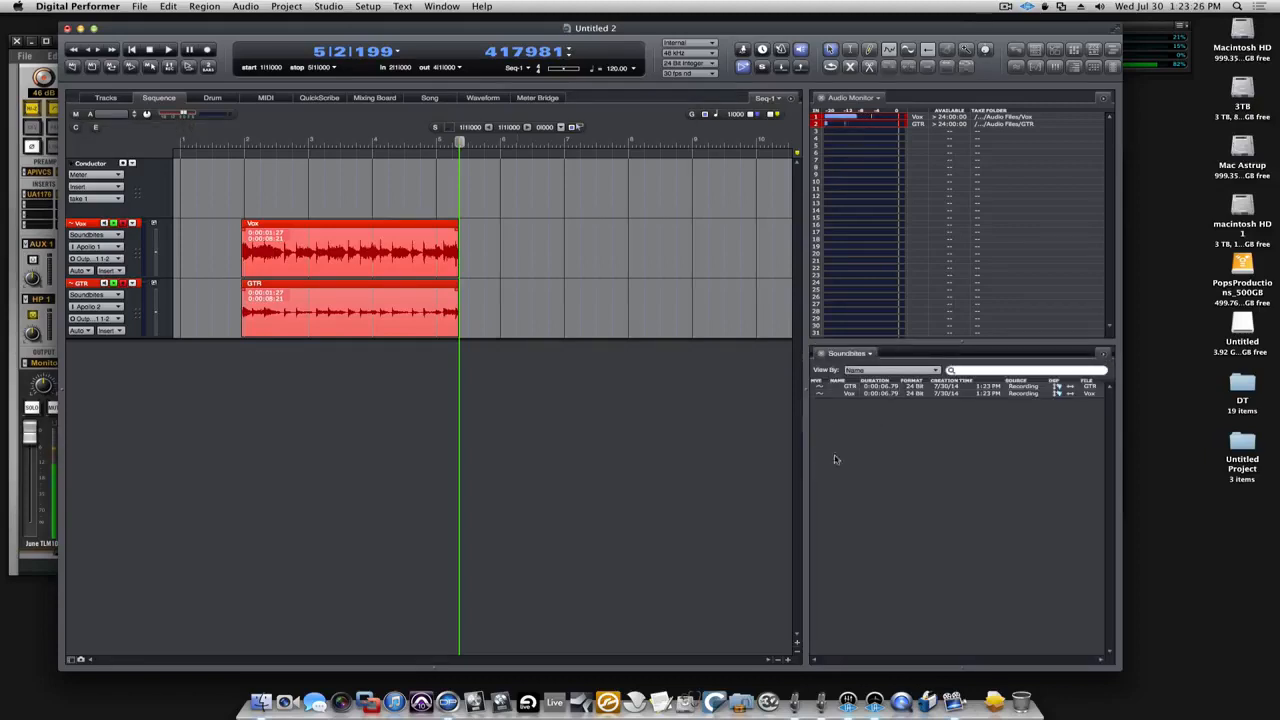
# Reveal the GTR soundbite's audio file in Finder to check the file names, and close the Finder window.
pyautogui.rightClick(1093, 391)
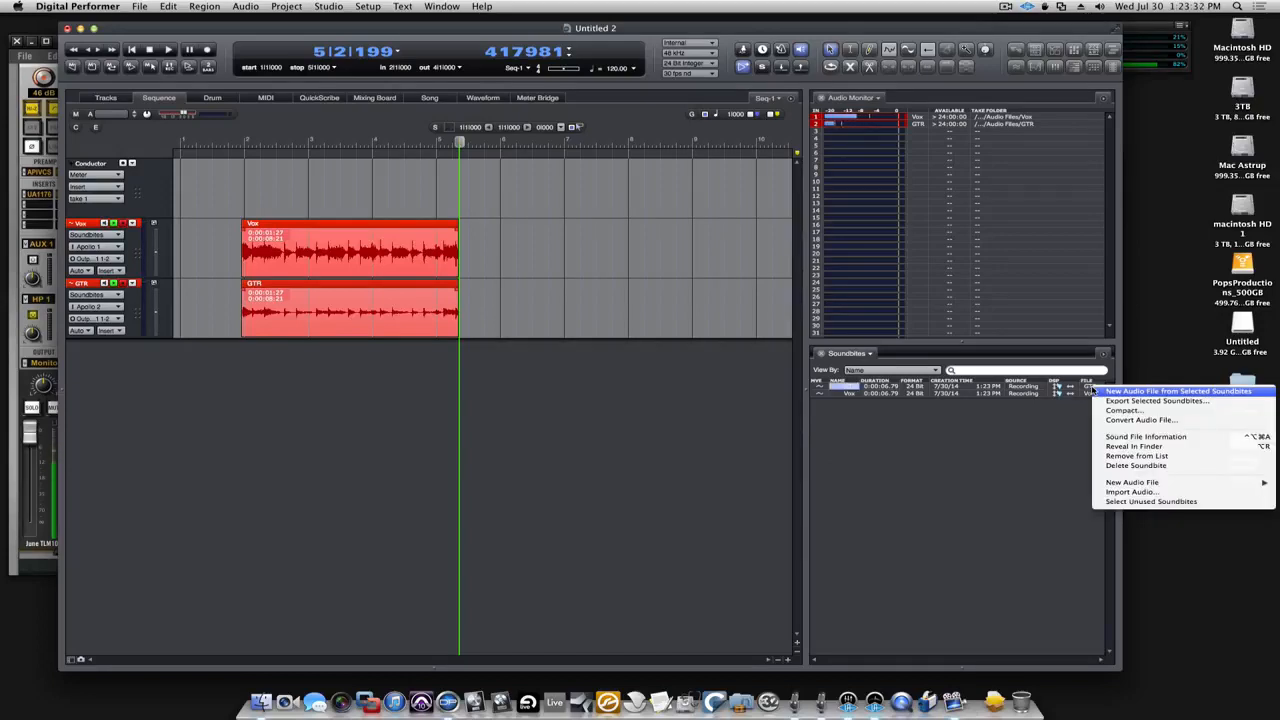
pyautogui.click(1130, 446)
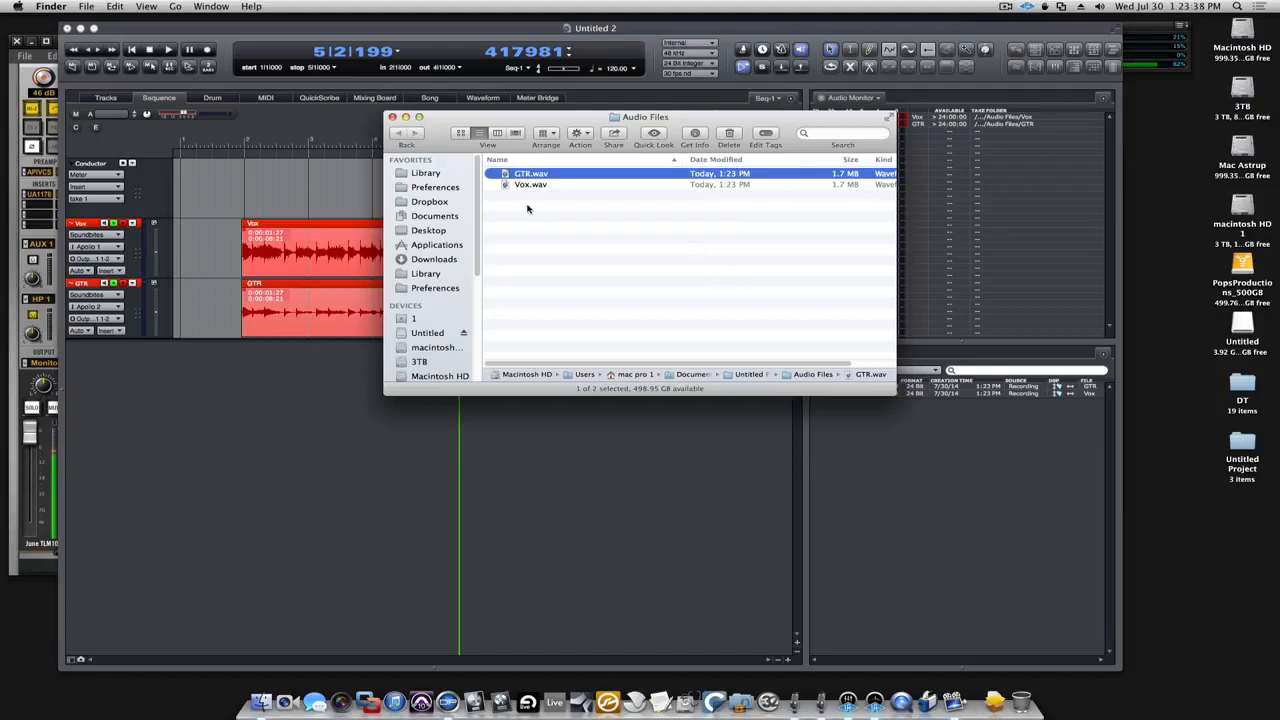
pyautogui.click(392, 116)
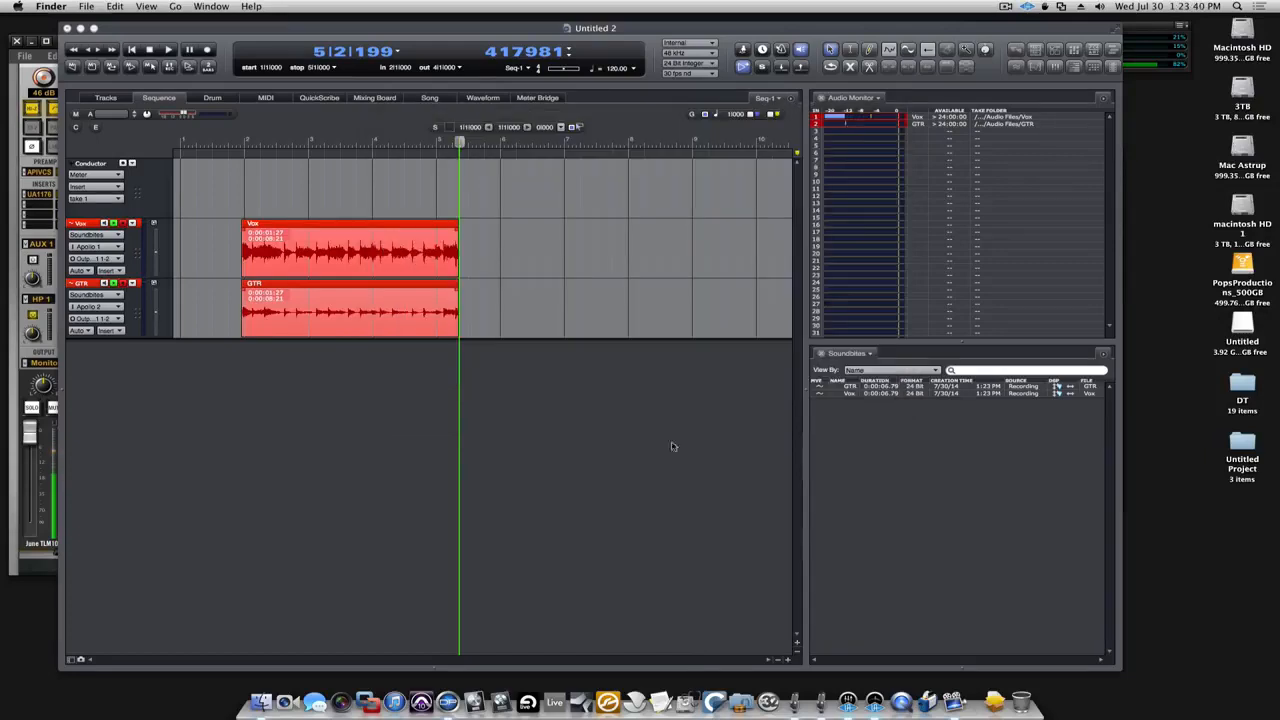
# Base the Audio Monitor file names on Input and record a short take on both the Vox and GTR tracks.
pyautogui.click(1103, 97)
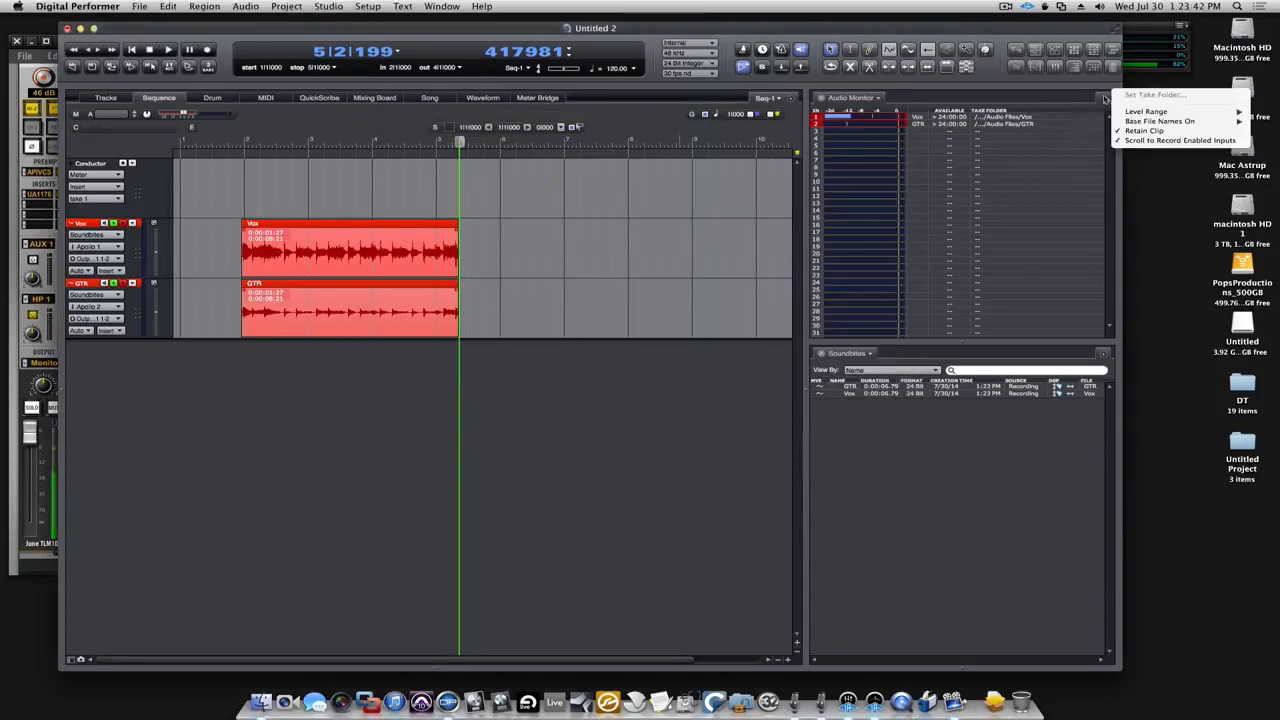
pyautogui.moveTo(1125, 113)
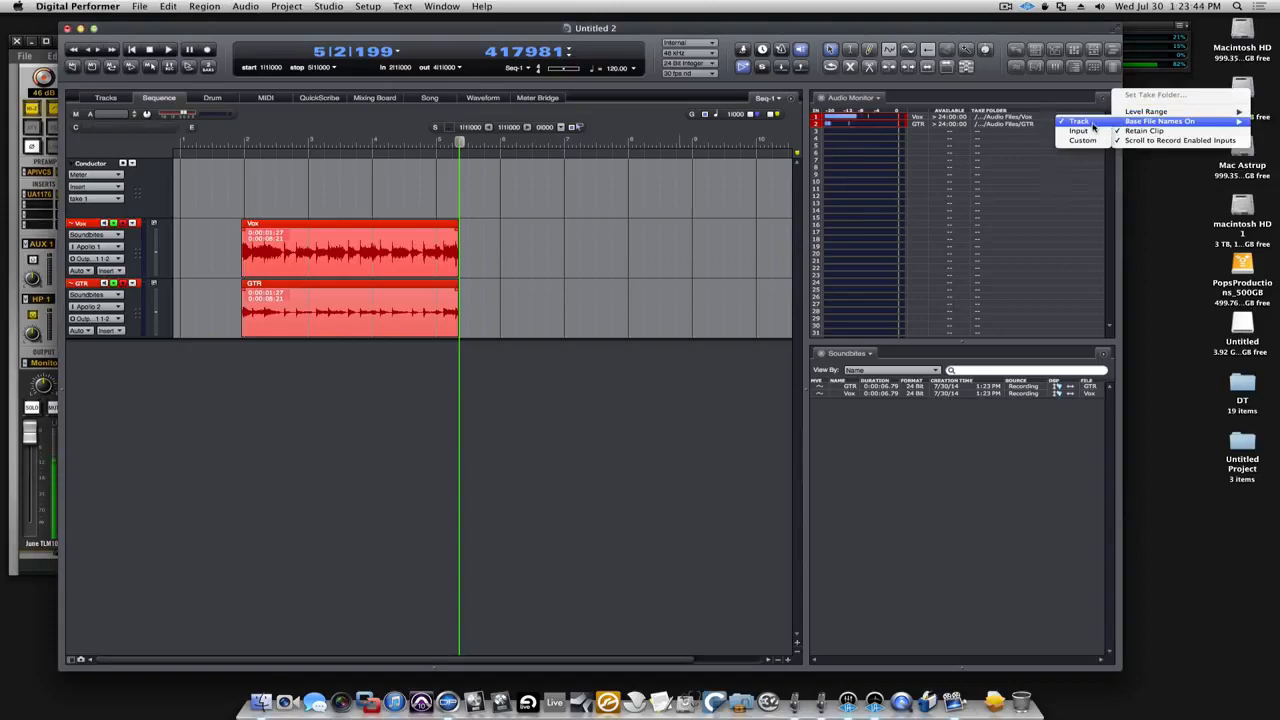
pyautogui.click(1084, 131)
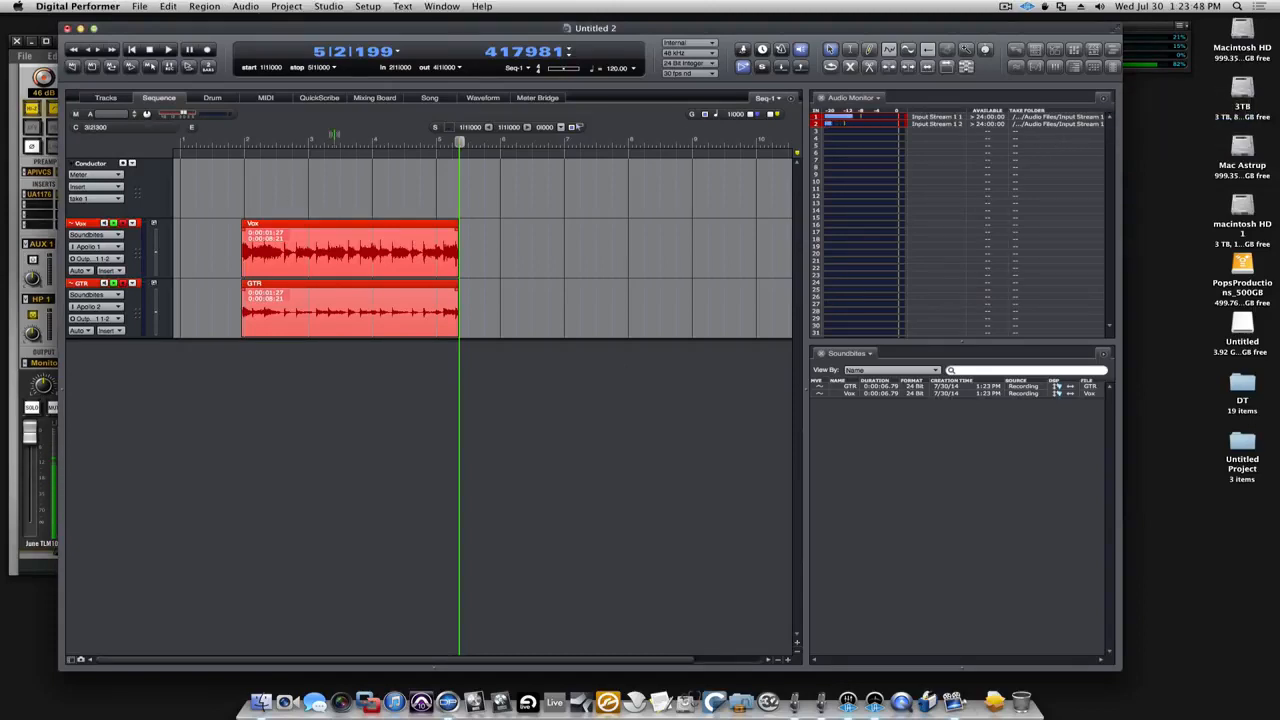
pyautogui.click(207, 49)
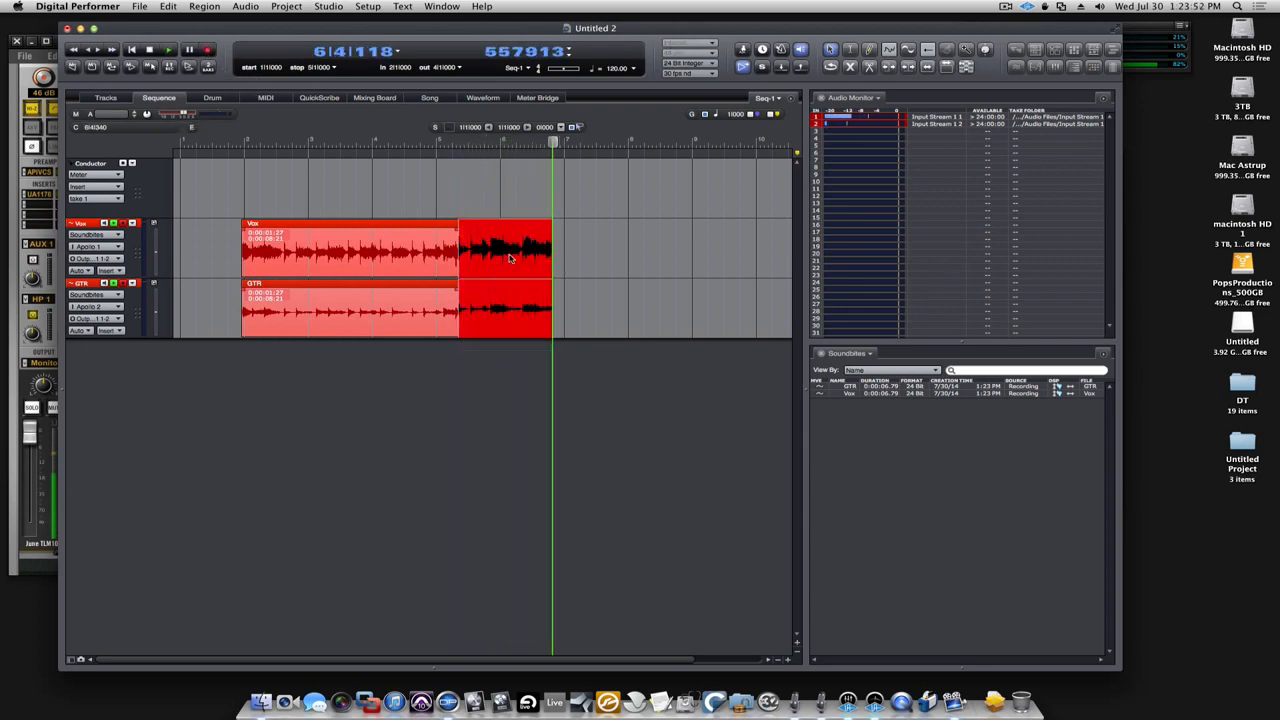
pyautogui.click(149, 50)
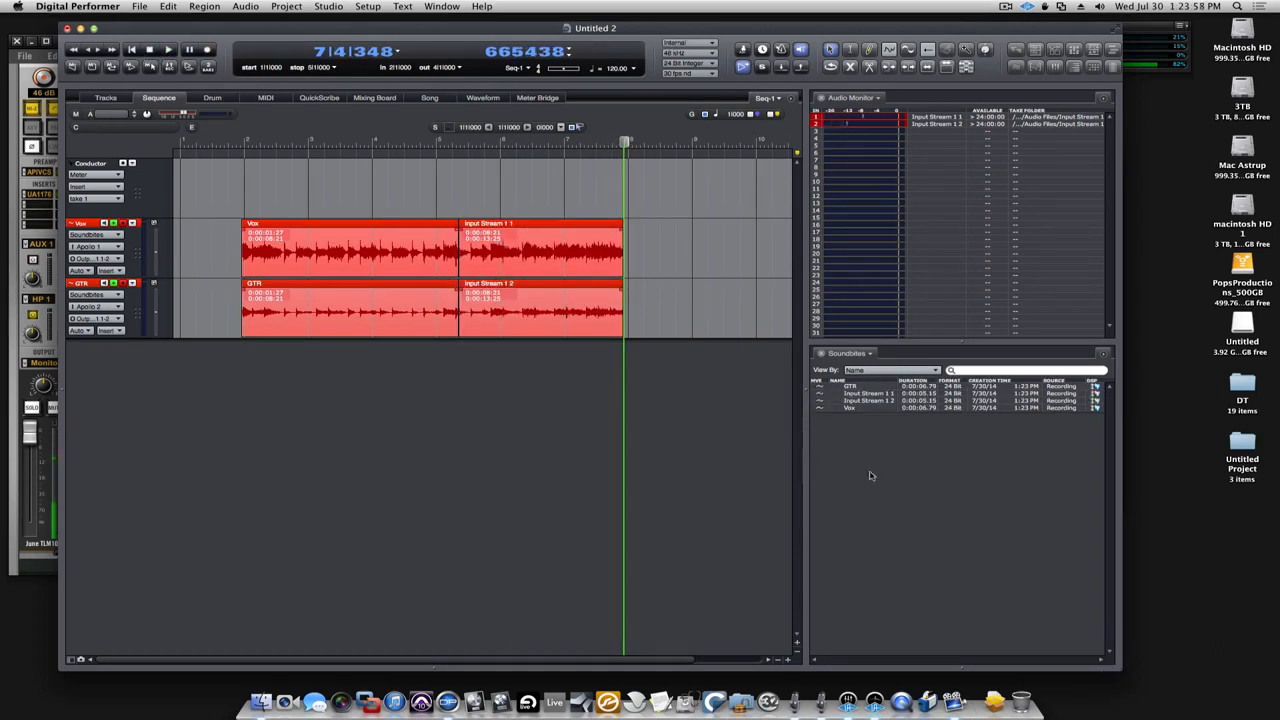
# Widen the sidebar to expose the soundbites' file names, reveal the Input Stream 1 1 file in Finder and move that window aside.
pyautogui.moveTo(805, 510); pyautogui.dragTo(686, 505)
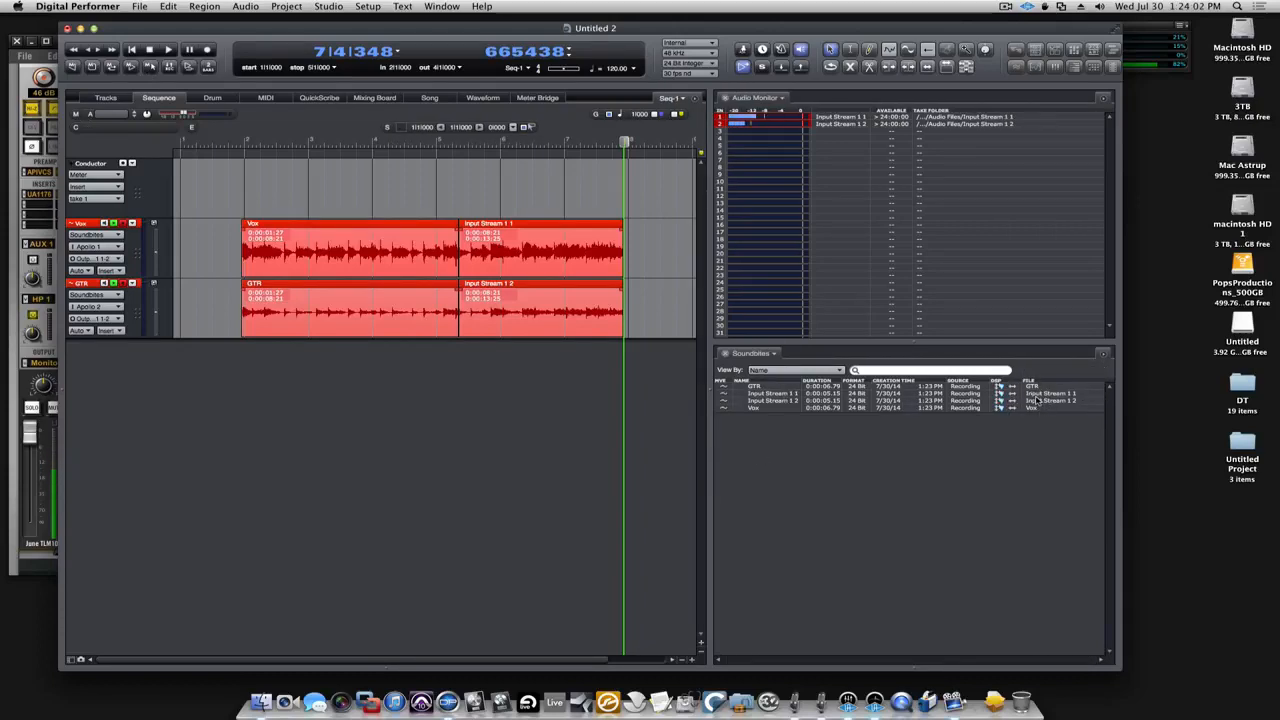
pyautogui.rightClick(1037, 399)
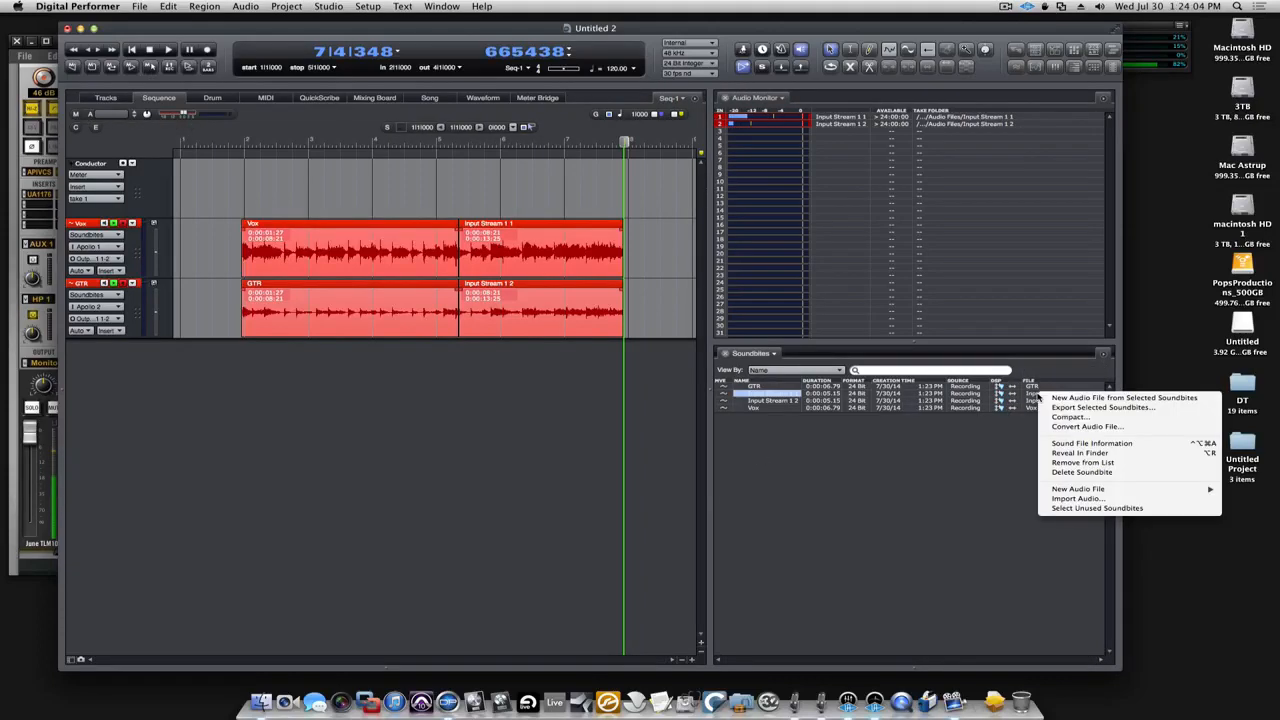
pyautogui.click(1080, 453)
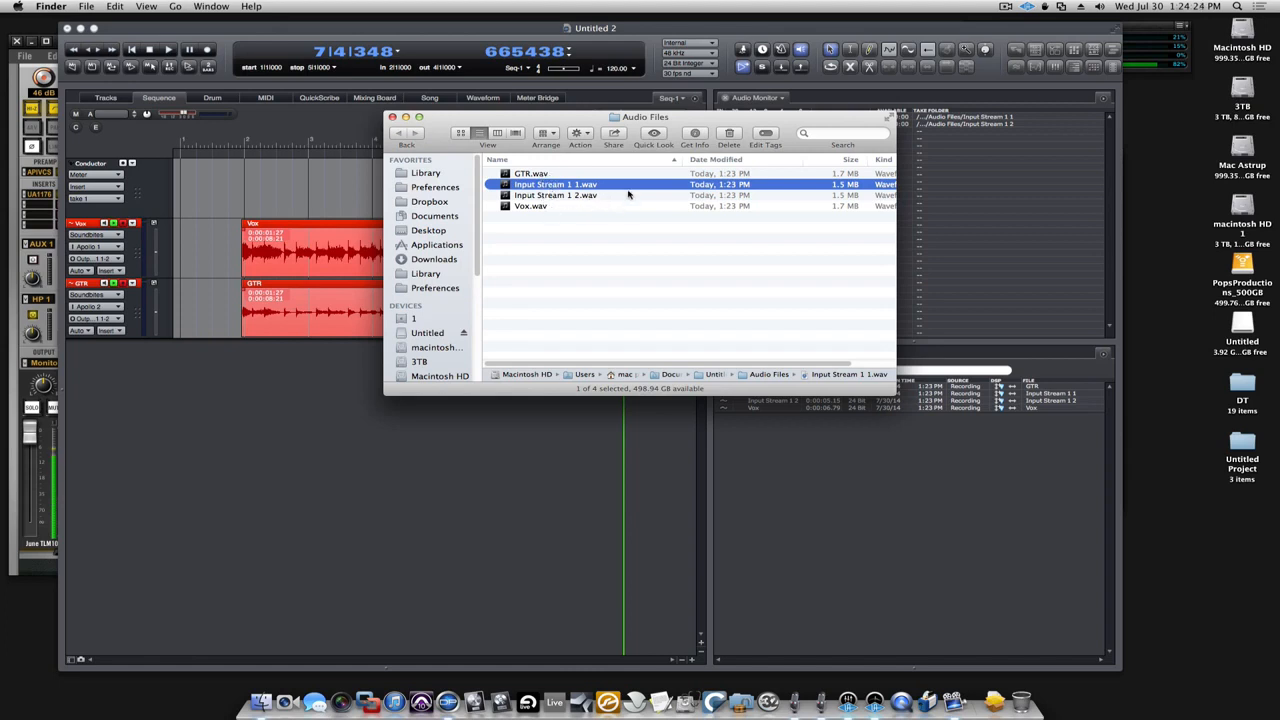
pyautogui.moveTo(704, 118); pyautogui.dragTo(976, 390)
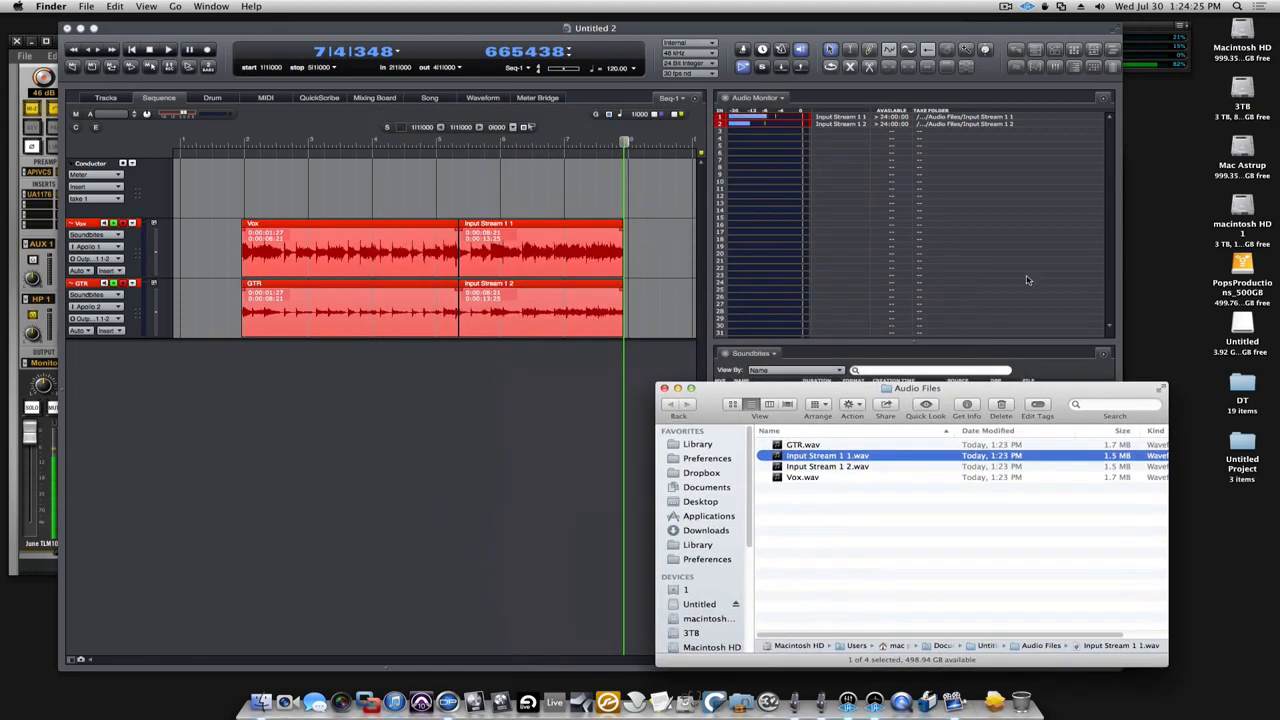
# Try basing the file names on Custom, open the second input's take folder in Finder and close both Finder windows.
pyautogui.click(1103, 100)
pyautogui.moveTo(1160, 121)
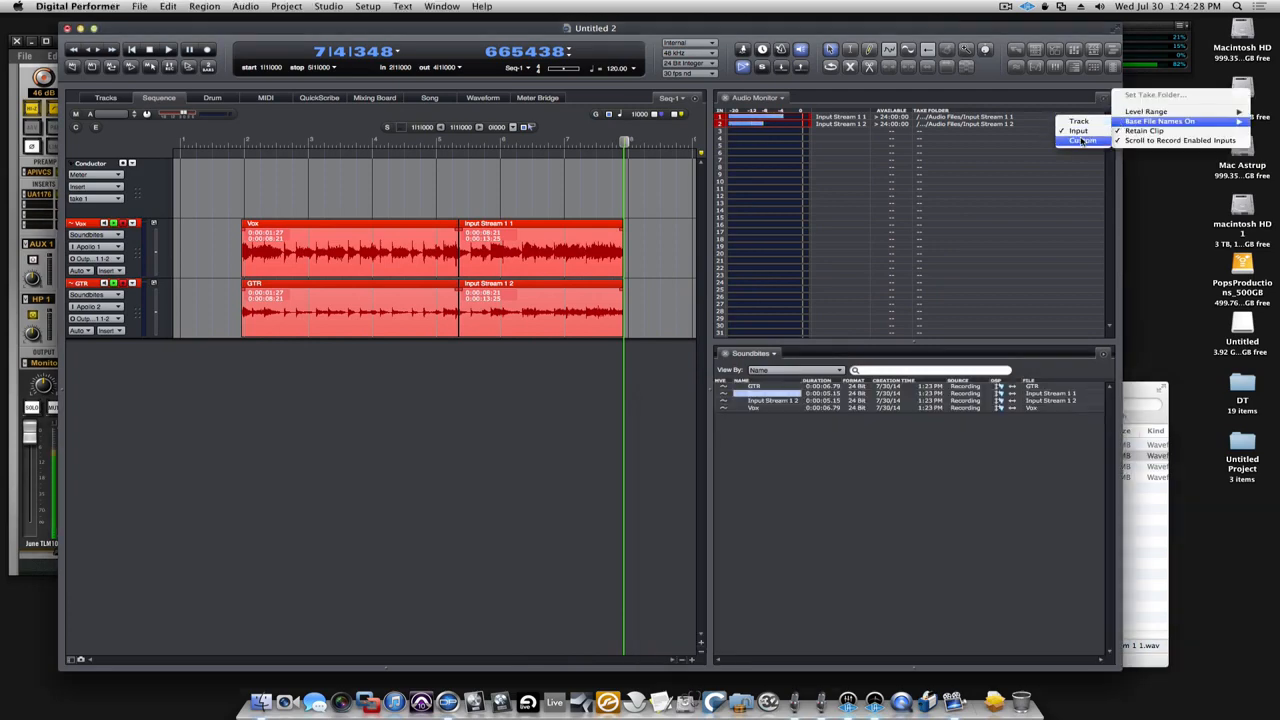
pyautogui.click(1082, 141)
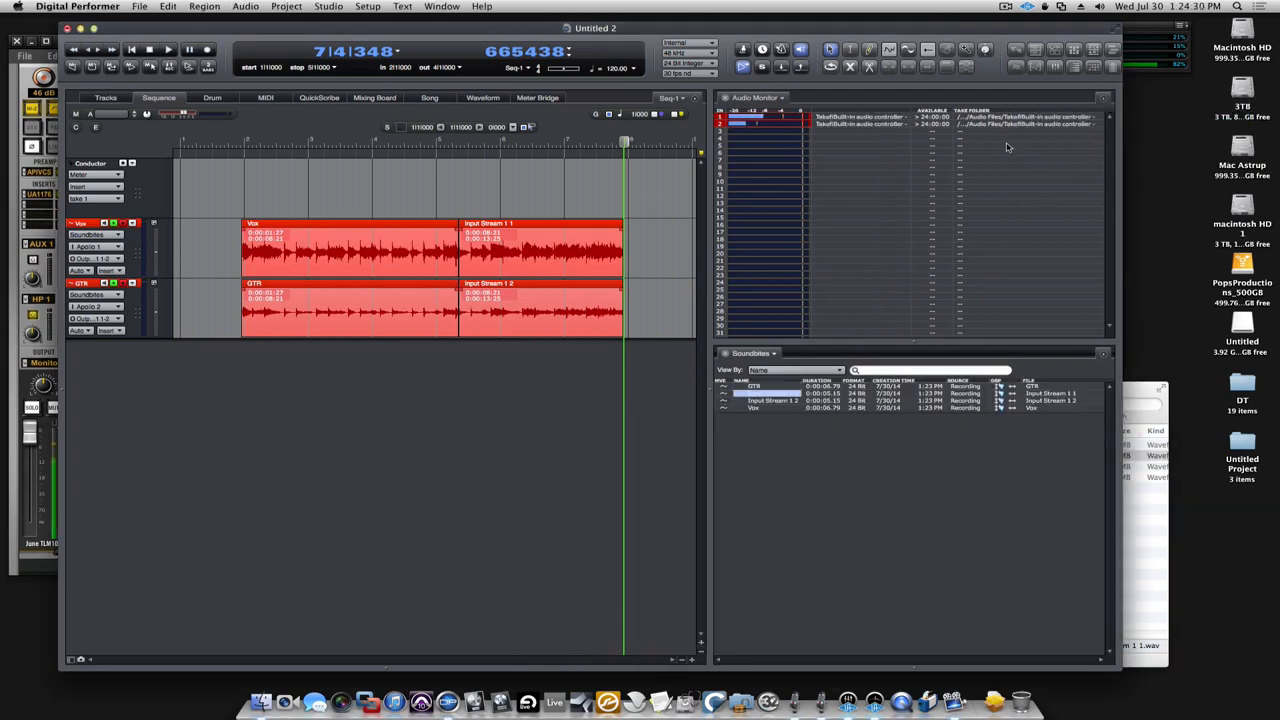
pyautogui.doubleClick(1093, 125)
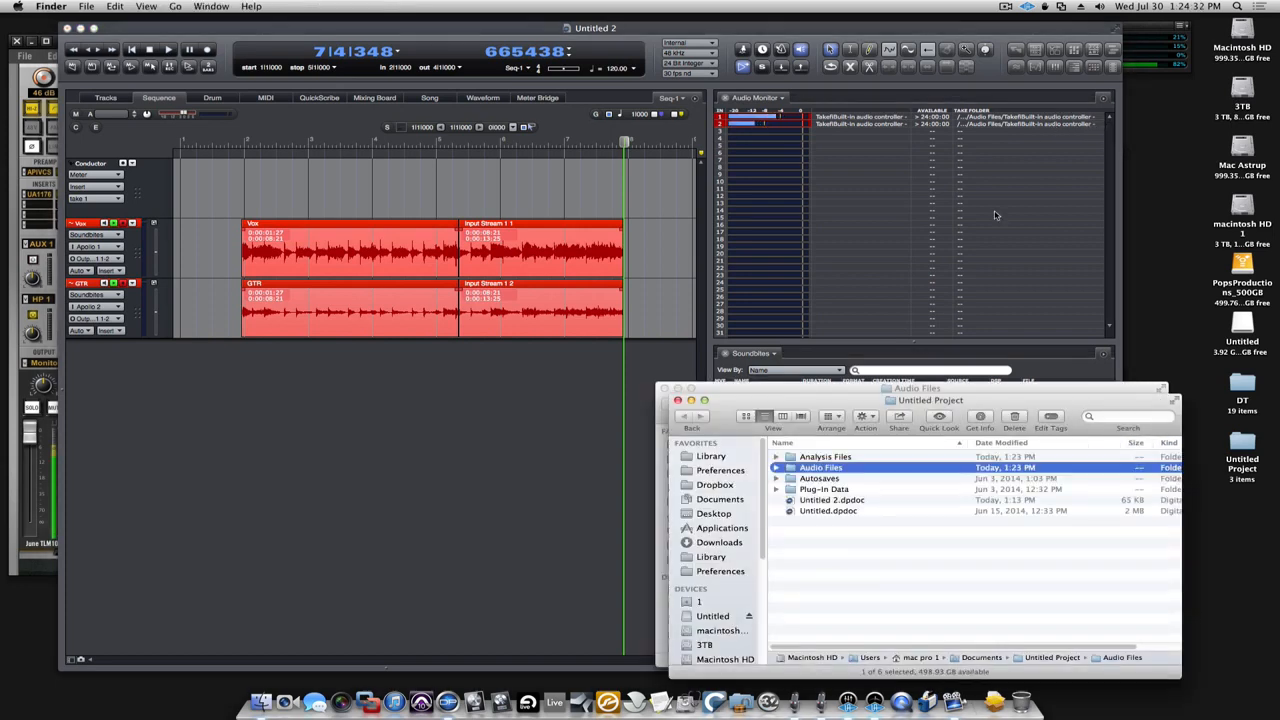
pyautogui.click(677, 400)
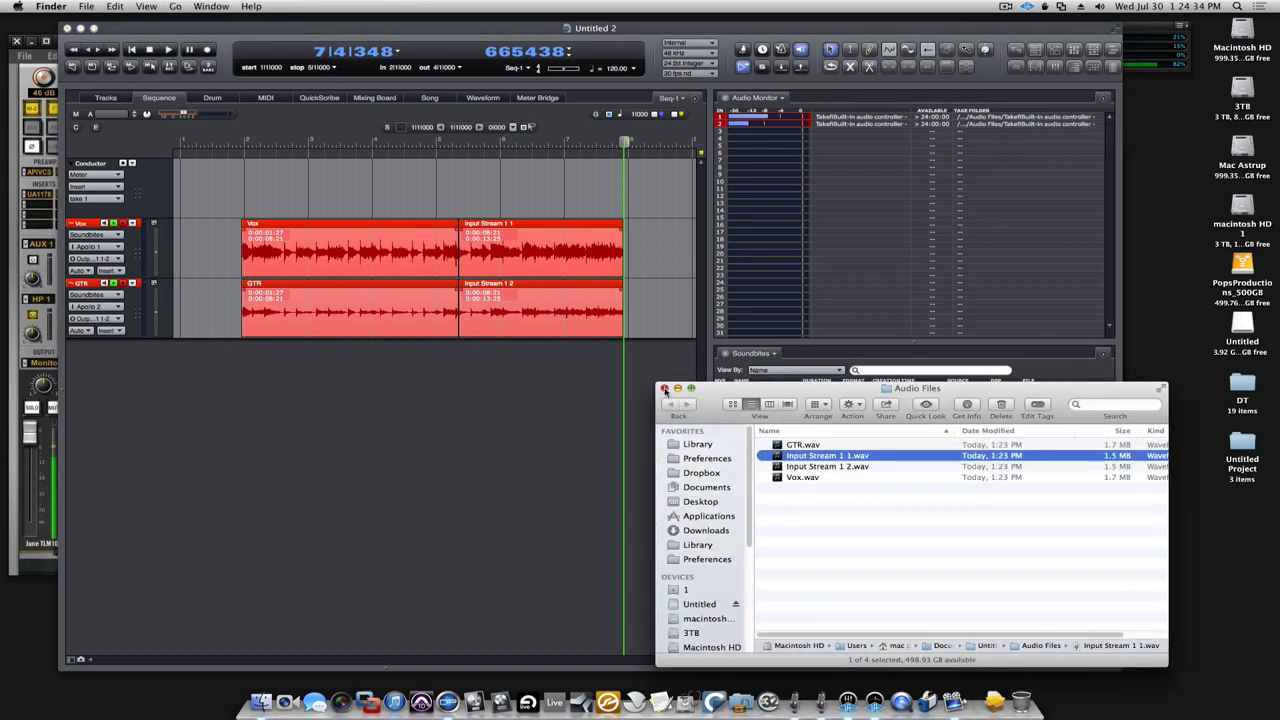
pyautogui.click(664, 389)
# Set the Audio Monitor to base file names on Track and narrow the sidebar to enlarge the Sequence editor.
pyautogui.click(1104, 103)
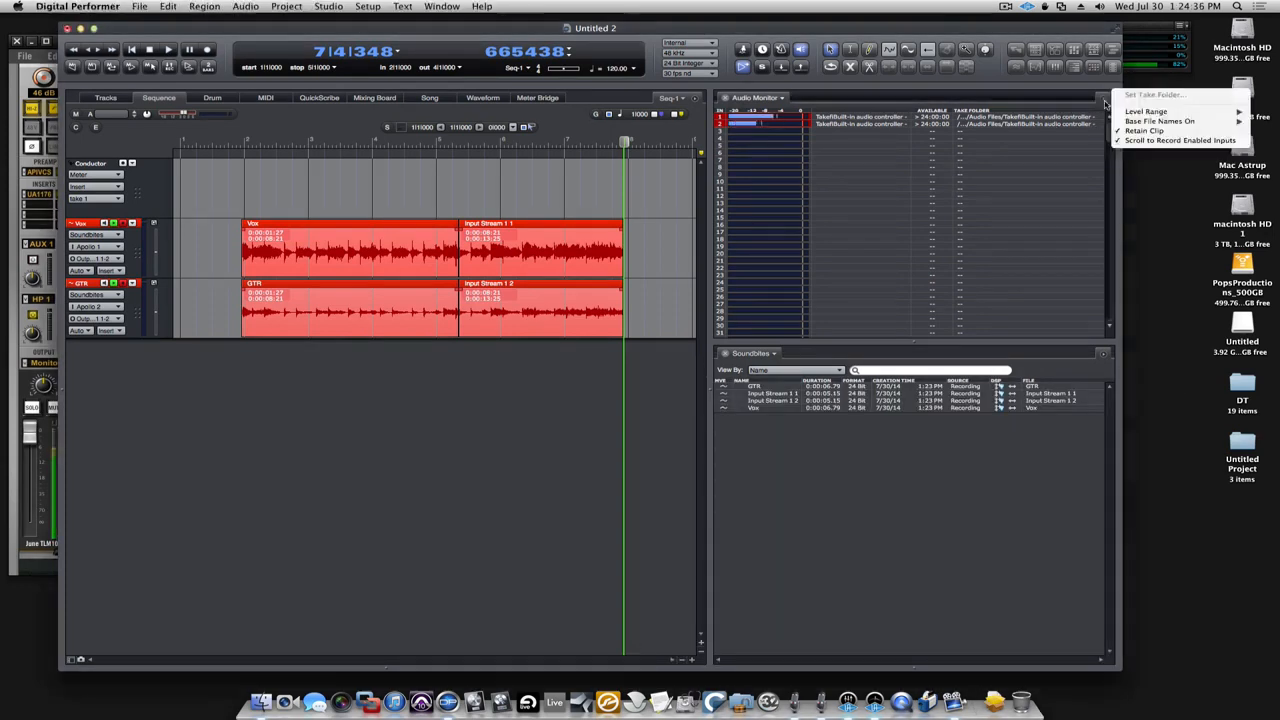
pyautogui.click(1097, 122)
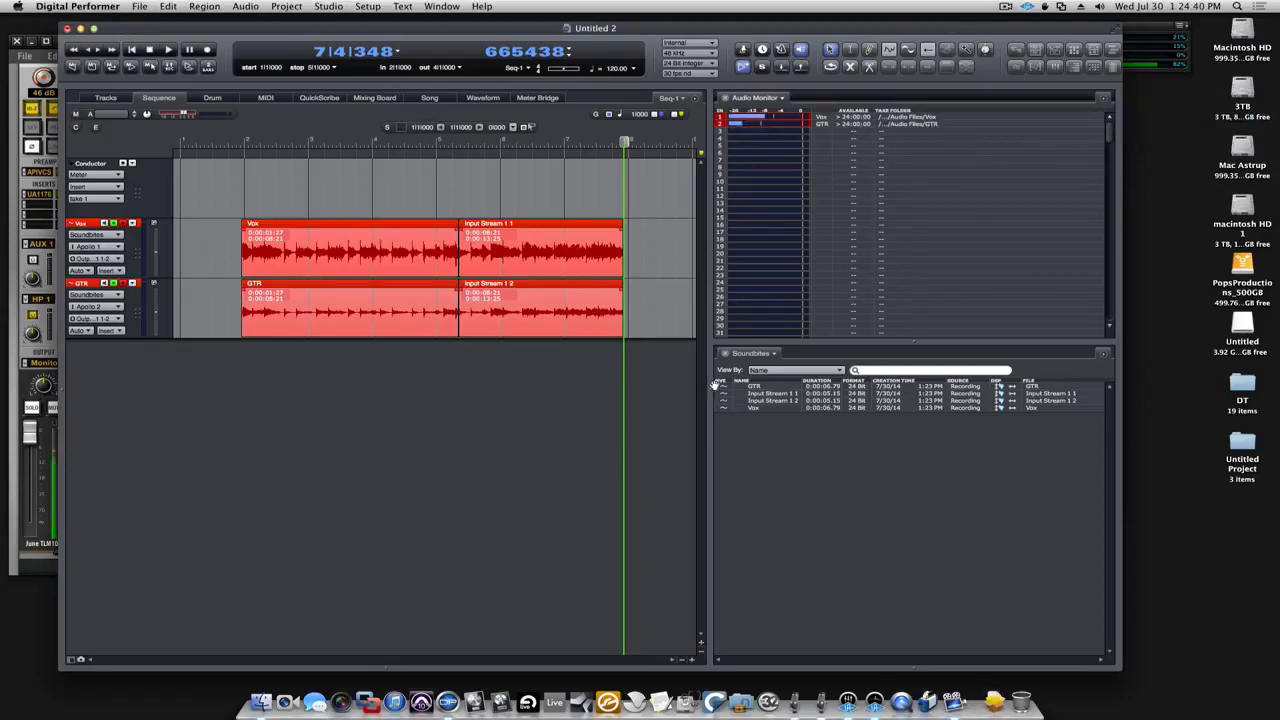
pyautogui.moveTo(716, 386); pyautogui.dragTo(1001, 386)
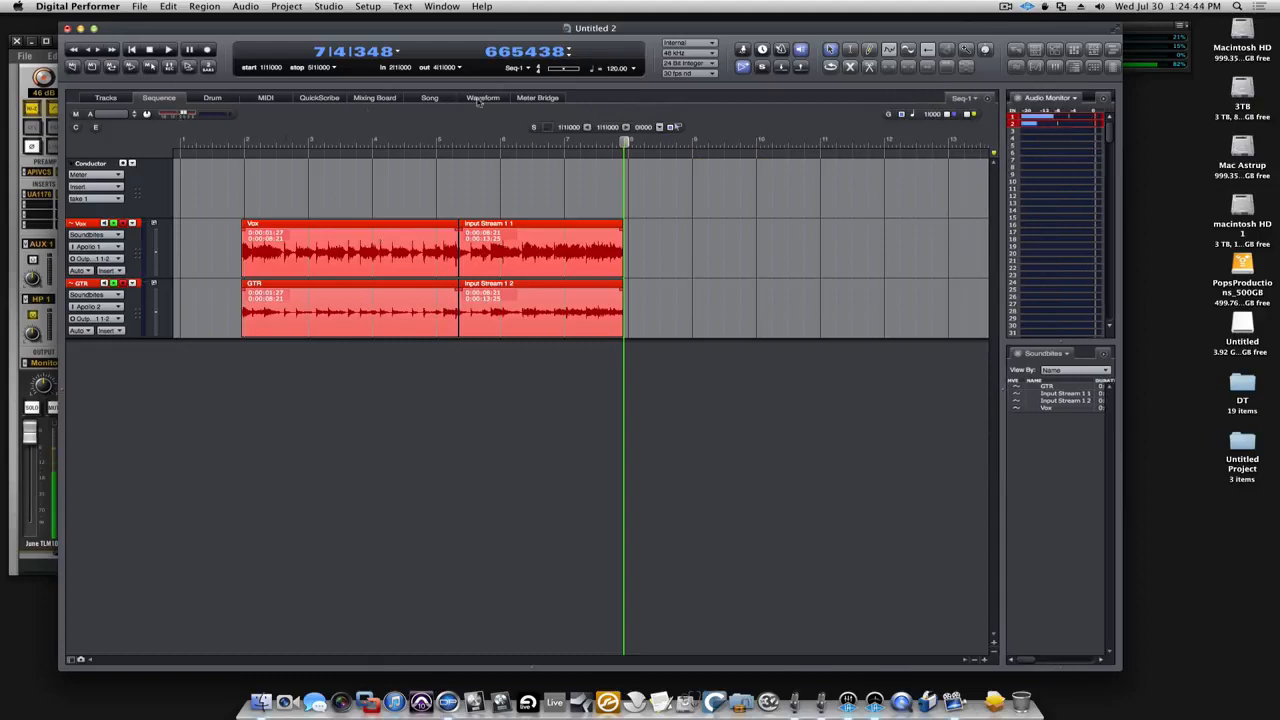
# Show the input meters in the Meter Bridge and move the project window aside to uncover the Apollo Console.
pyautogui.click(537, 97)
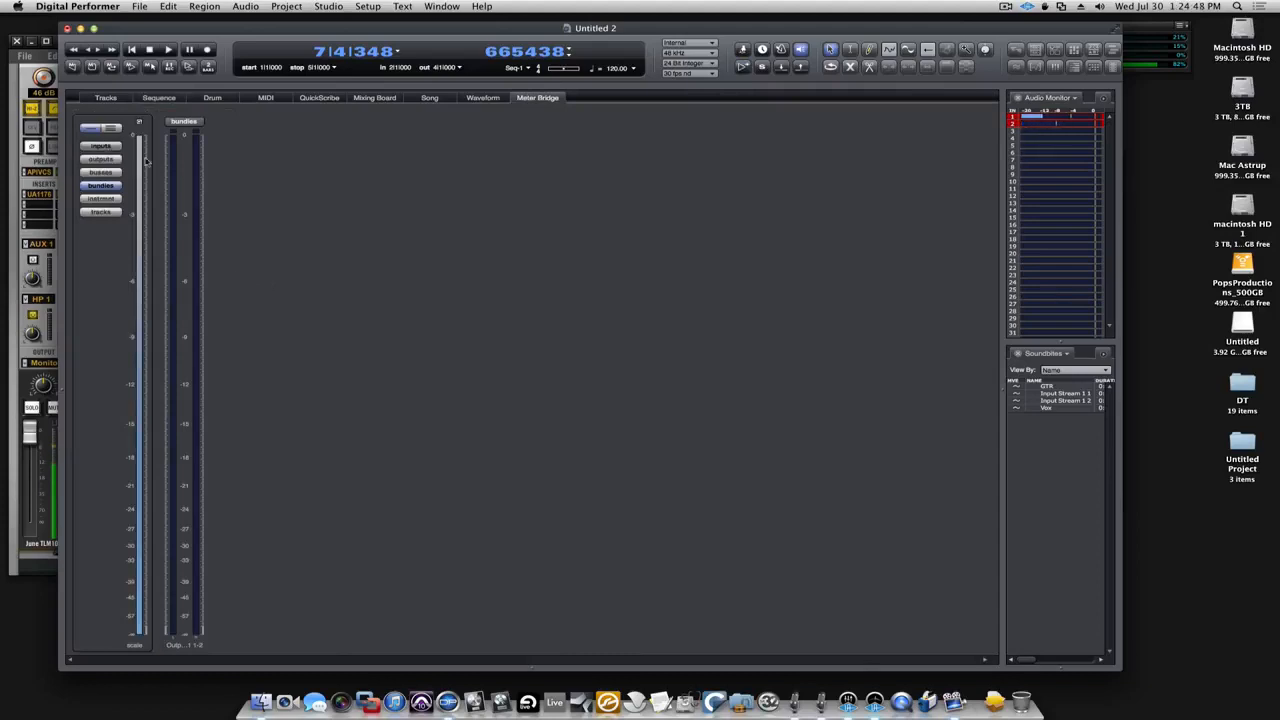
pyautogui.click(100, 146)
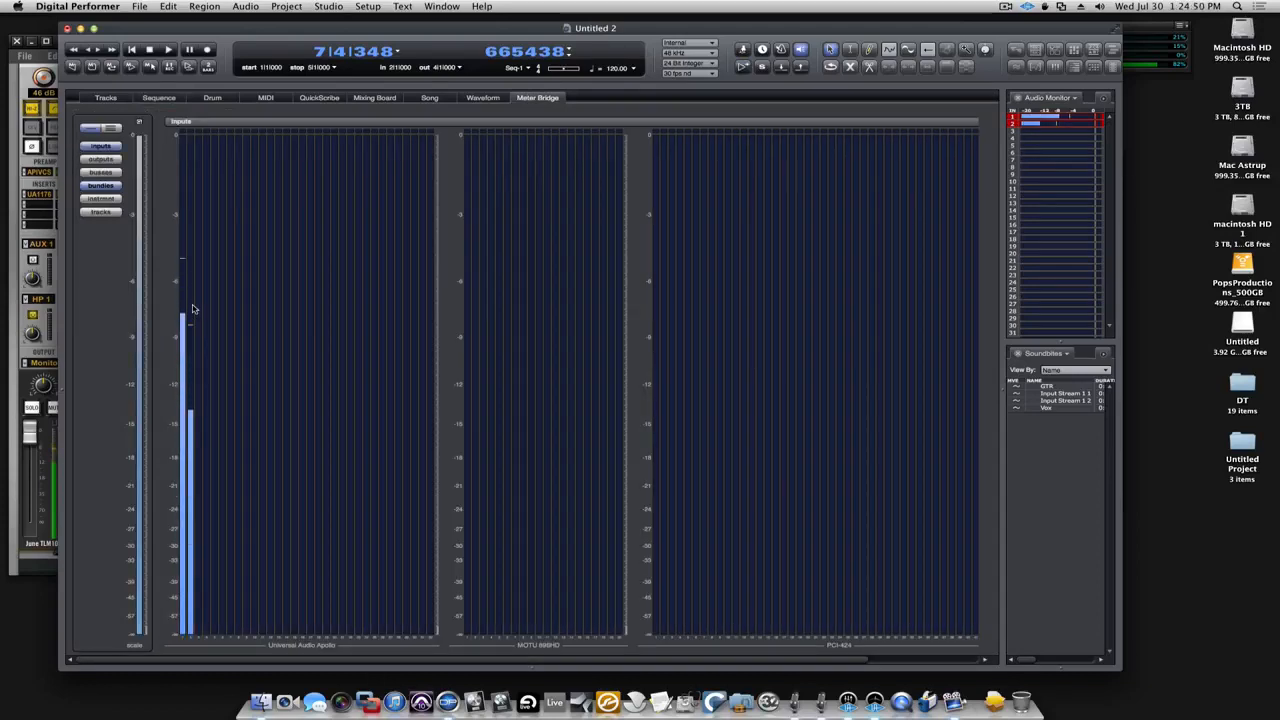
pyautogui.moveTo(217, 36); pyautogui.dragTo(428, 41)
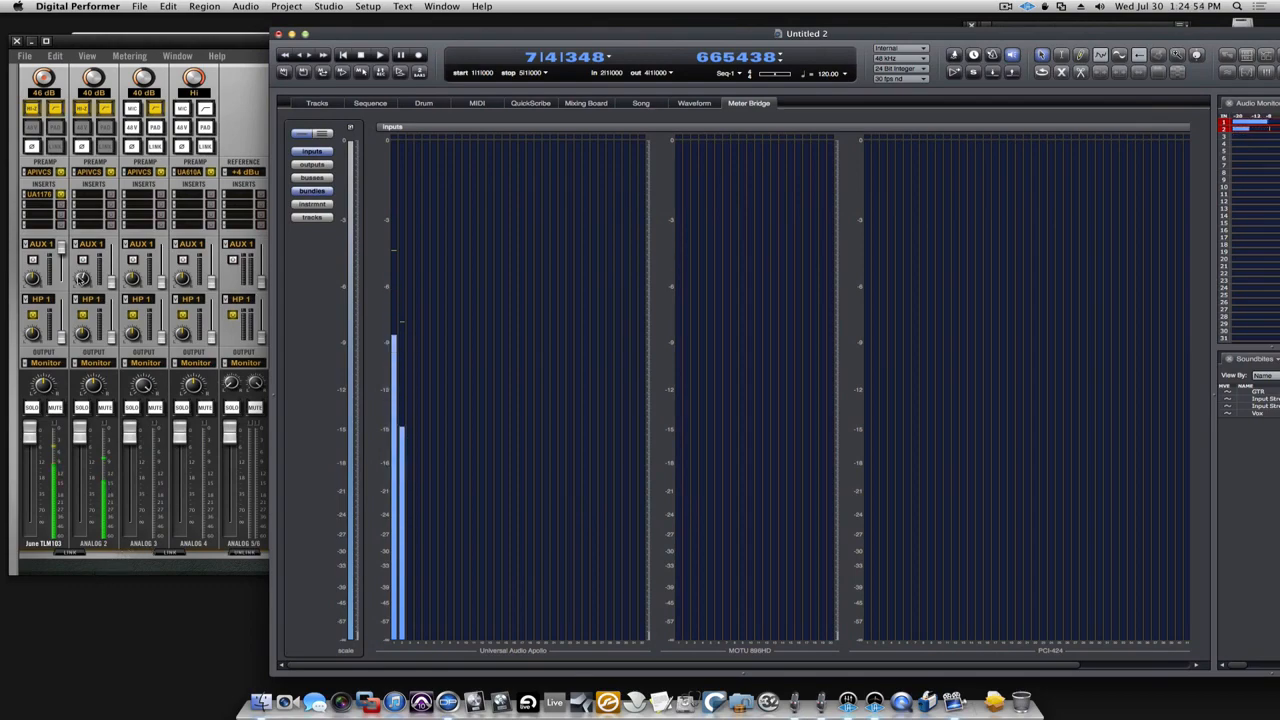
# Switch to Console, open the API Vision Channel Strip preamp on Analog 2 and arrange both windows around the input meters.
pyautogui.click(91, 172)
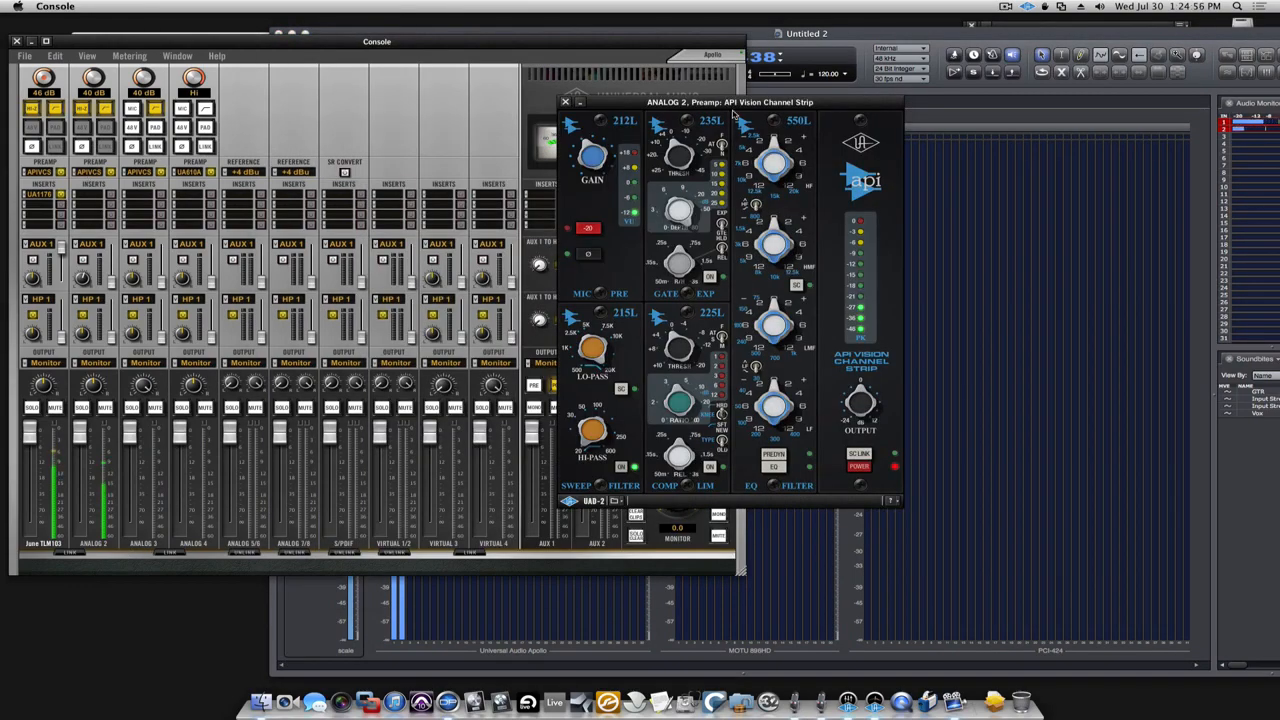
pyautogui.moveTo(733, 113); pyautogui.dragTo(1163, 113)
pyautogui.moveTo(683, 45); pyautogui.dragTo(137, 160)
pyautogui.moveTo(1100, 101); pyautogui.dragTo(793, 104)
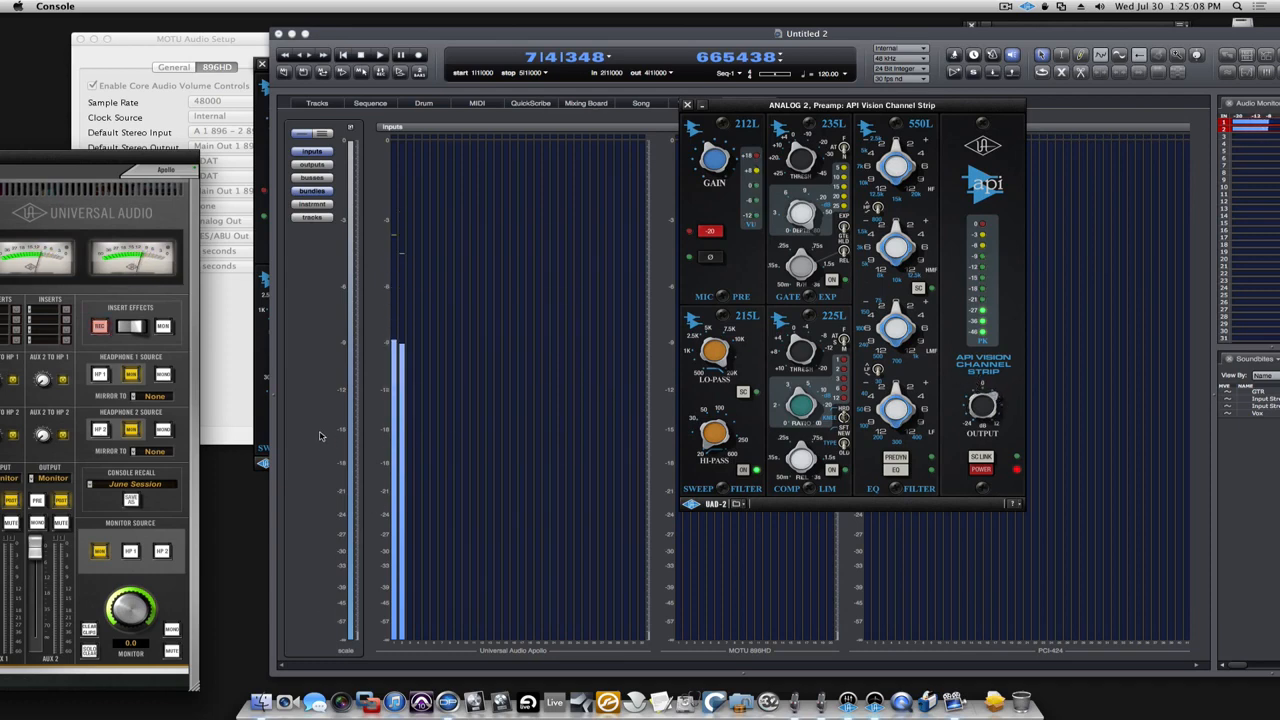
# Return to Digital Performer, zoom the Meter Bridge scale to 0 to -12, raise its limit to -3, and restore the full range.
pyautogui.click(340, 418)
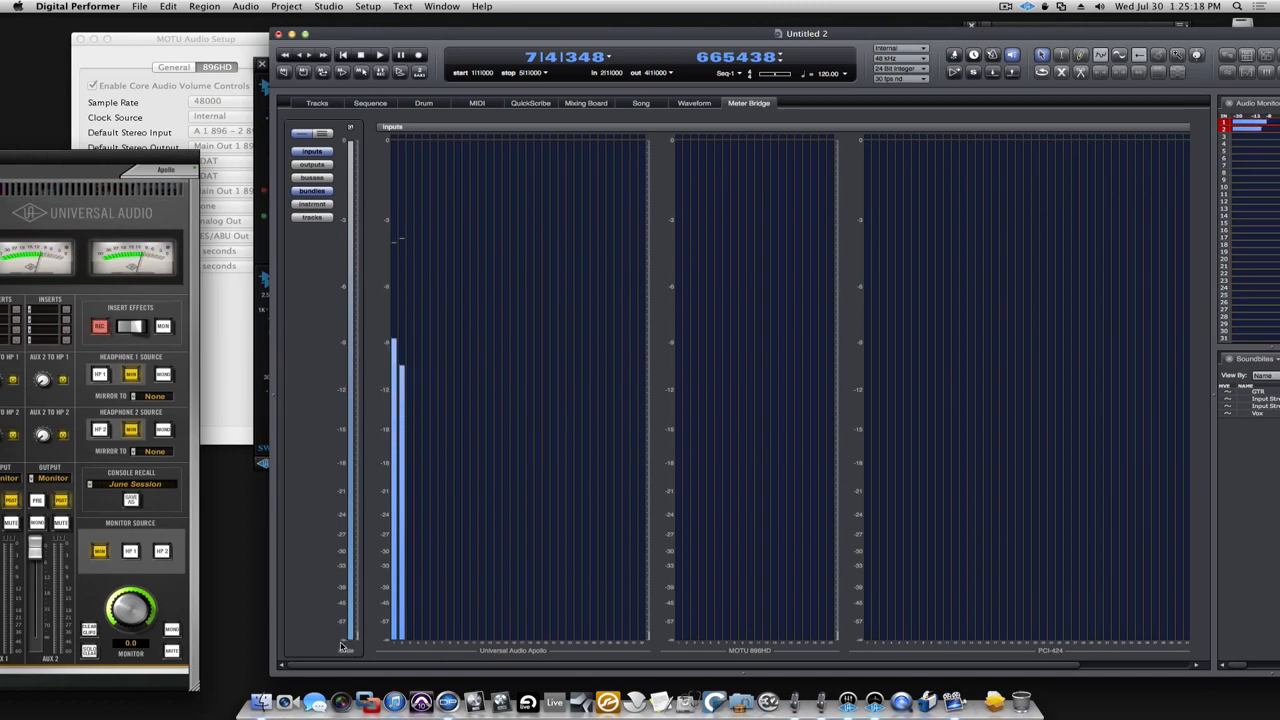
pyautogui.moveTo(348, 636); pyautogui.dragTo(351, 390)
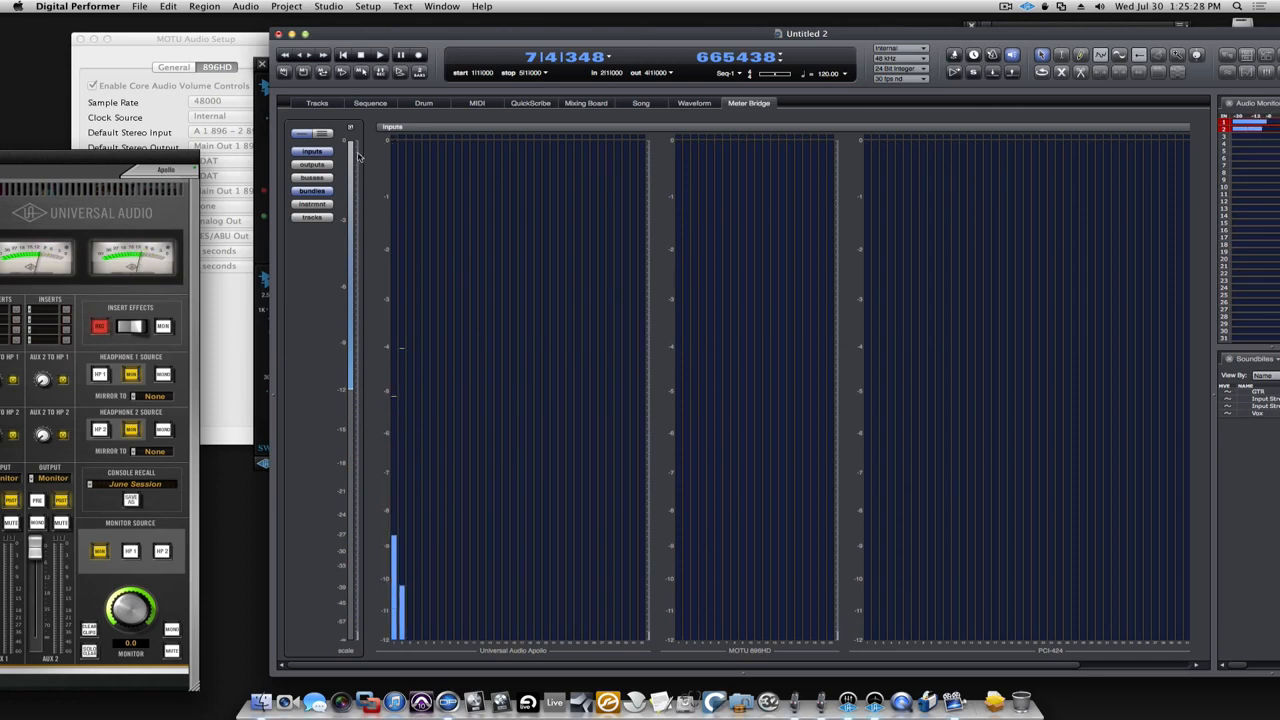
pyautogui.moveTo(348, 147); pyautogui.dragTo(352, 212)
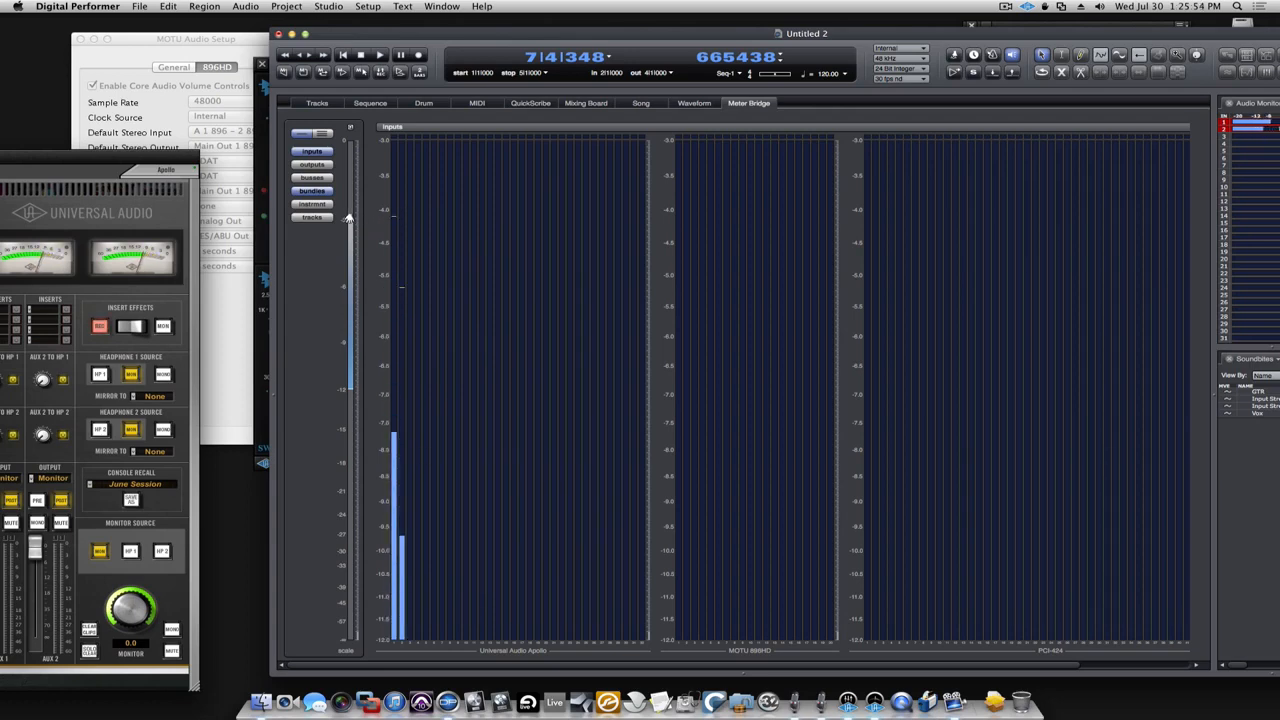
pyautogui.moveTo(345, 180); pyautogui.dragTo(354, 126)
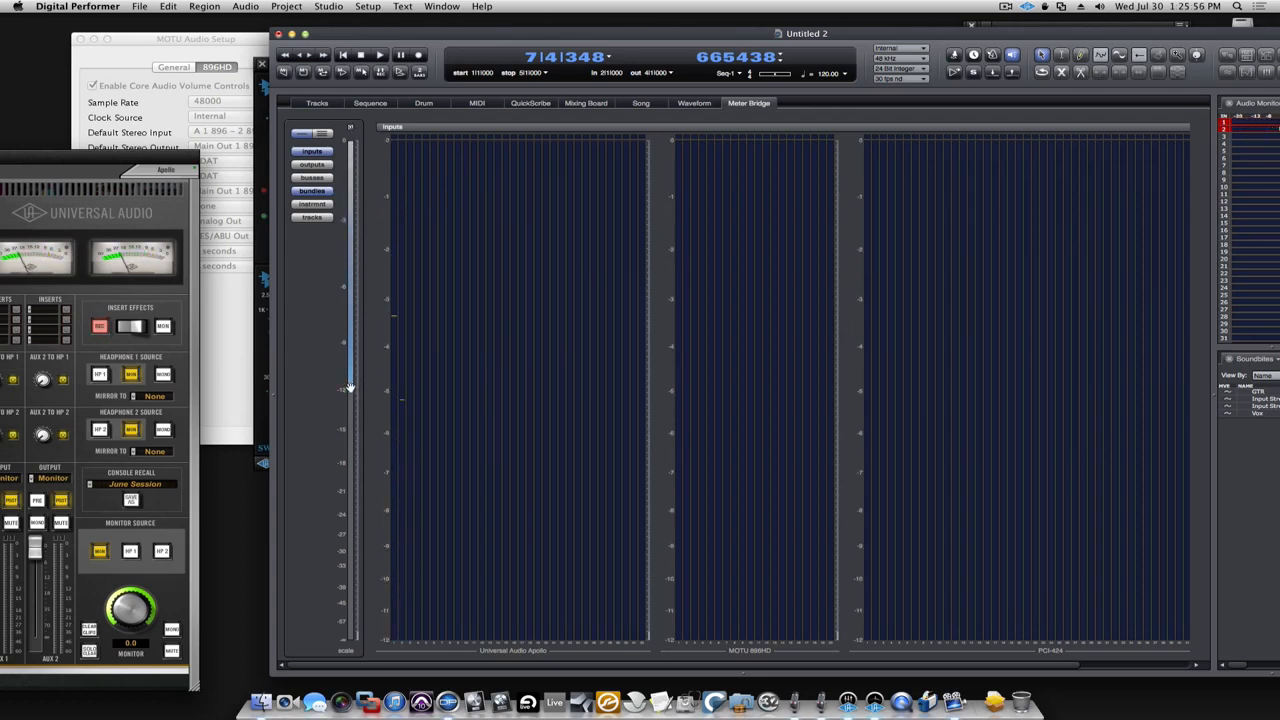
pyautogui.moveTo(355, 385); pyautogui.dragTo(348, 660)
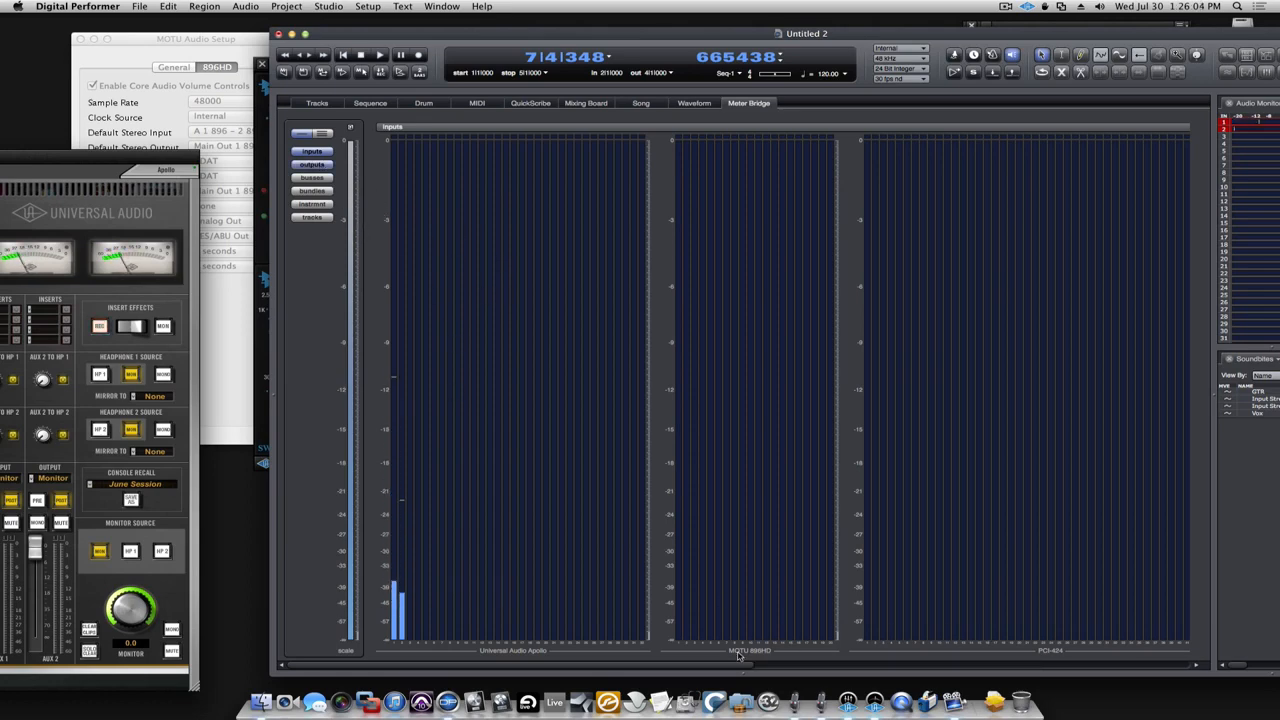
# Display the output and track meters alongside the input meters in the Meter Bridge and bring the Vox and GTR meters into view.
pyautogui.moveTo(710, 667); pyautogui.dragTo(1225, 671)
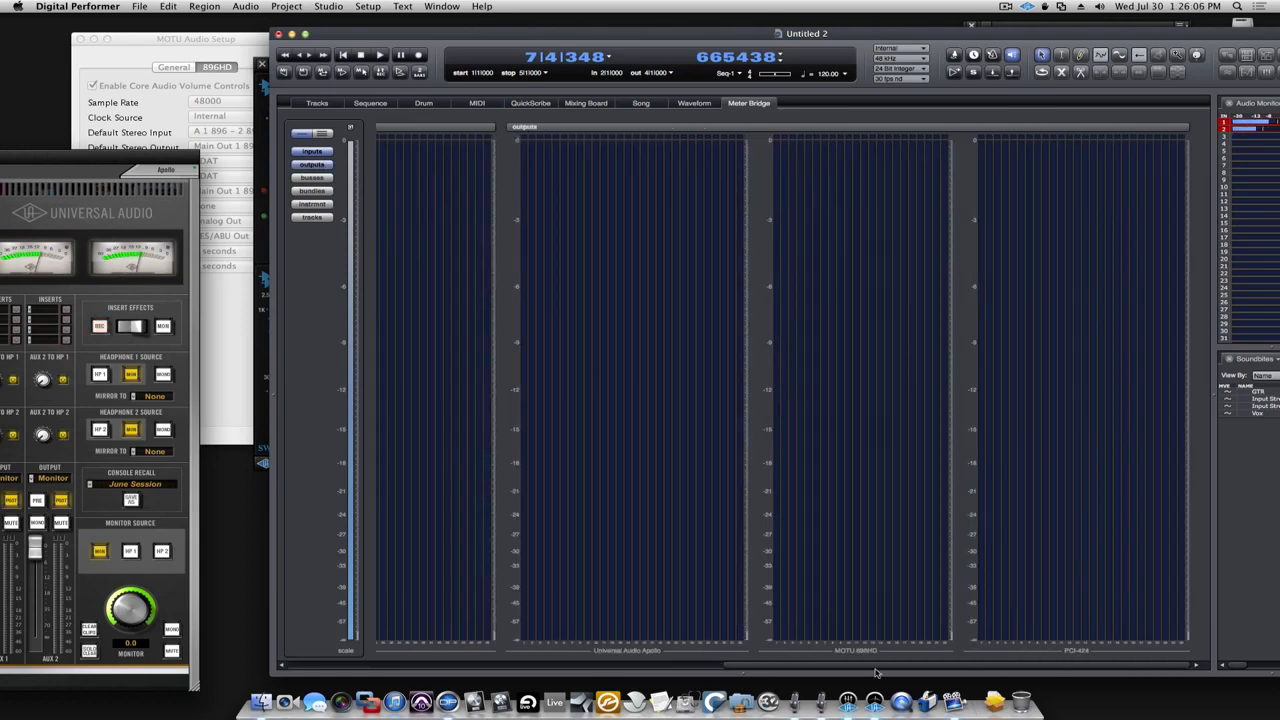
pyautogui.moveTo(876, 670); pyautogui.dragTo(126, 669)
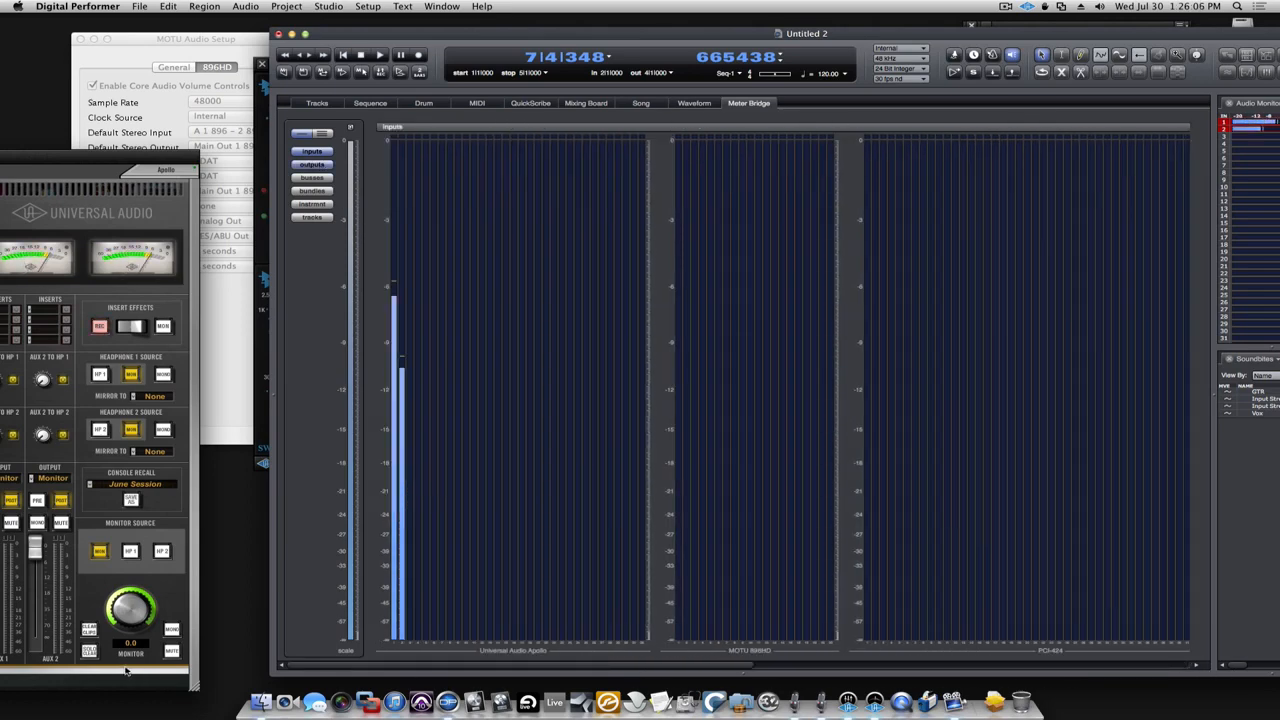
pyautogui.click(313, 217)
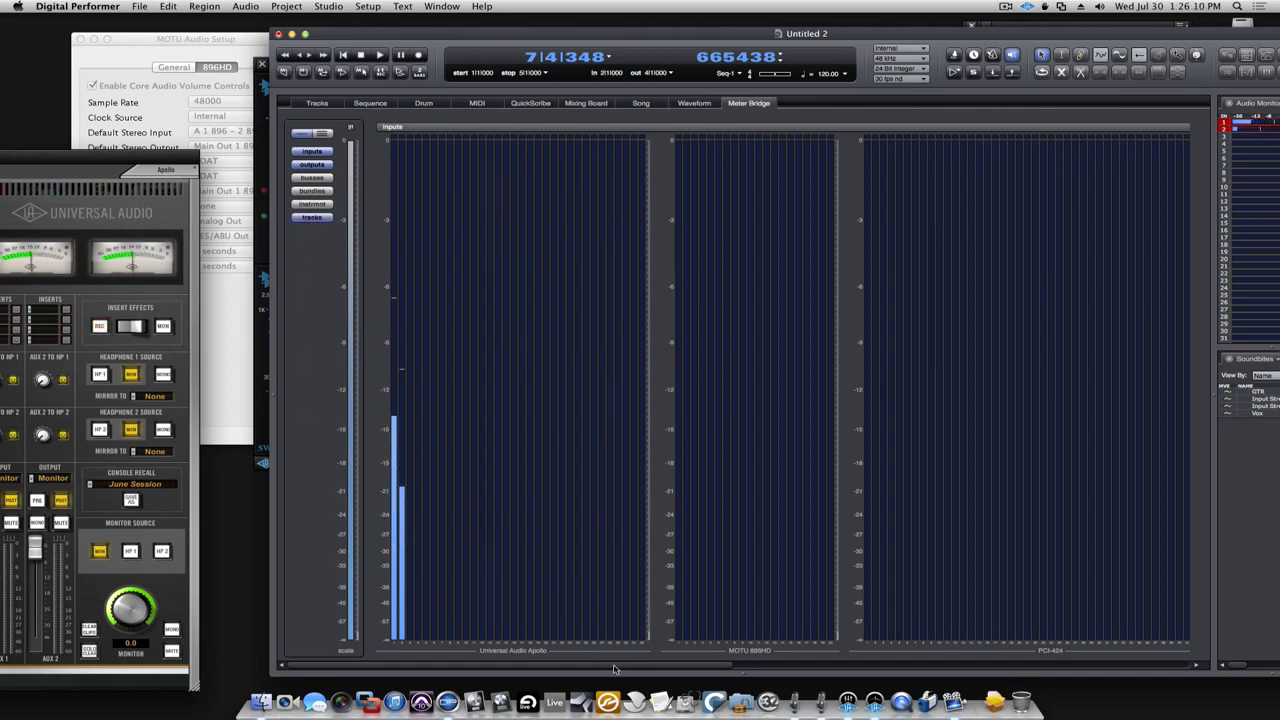
pyautogui.moveTo(615, 668); pyautogui.dragTo(1136, 680)
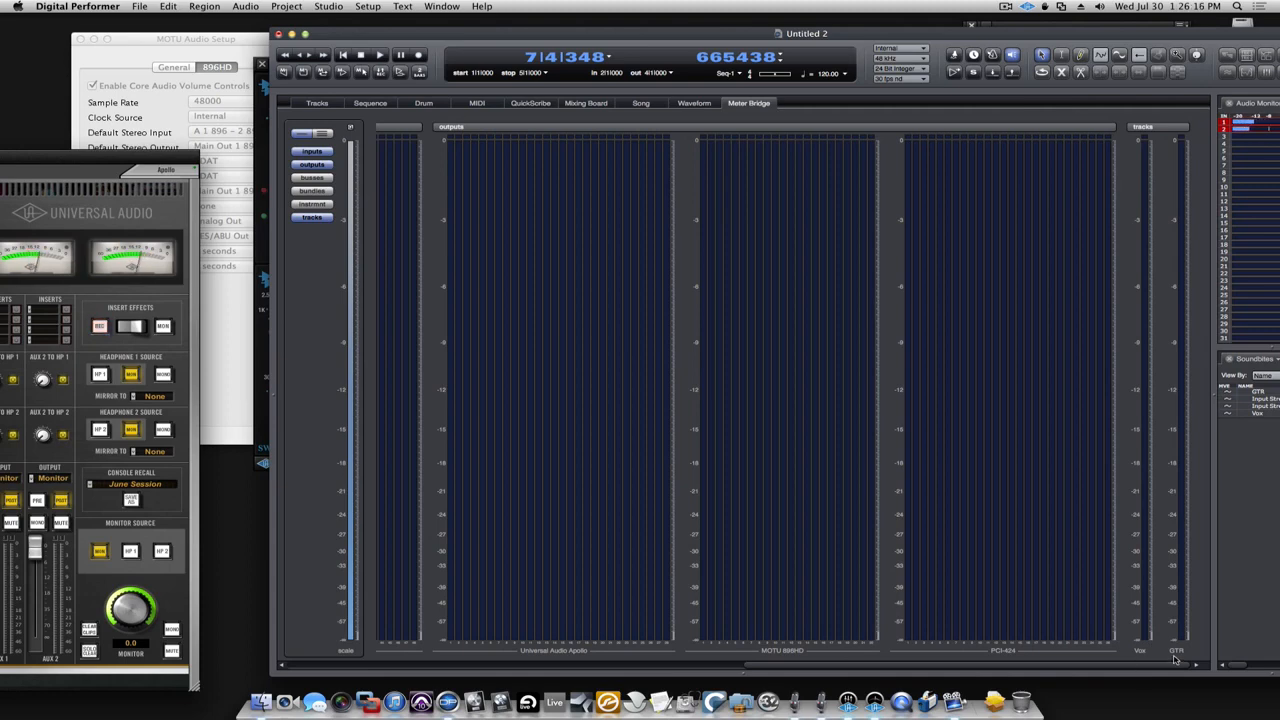
# Record another short take on the Vox and GTR tracks while watching the Meter Bridge, and stop it.
pyautogui.click(419, 55)
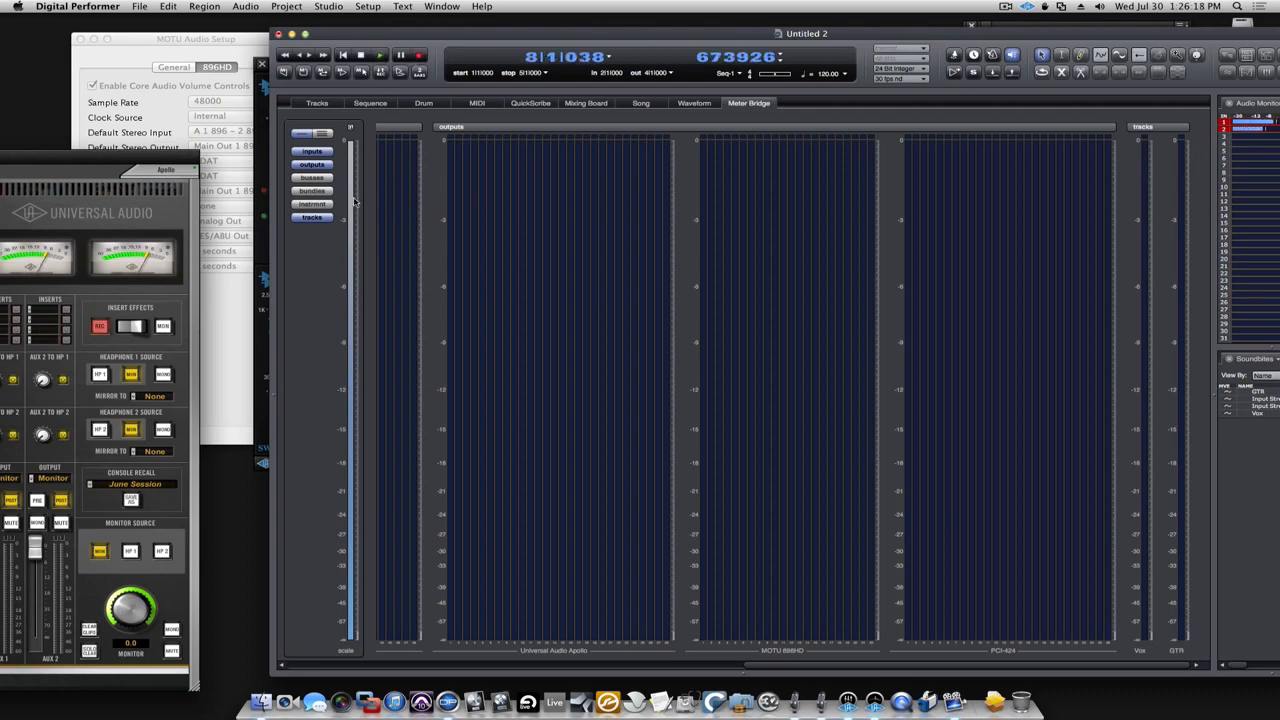
pyautogui.click(362, 56)
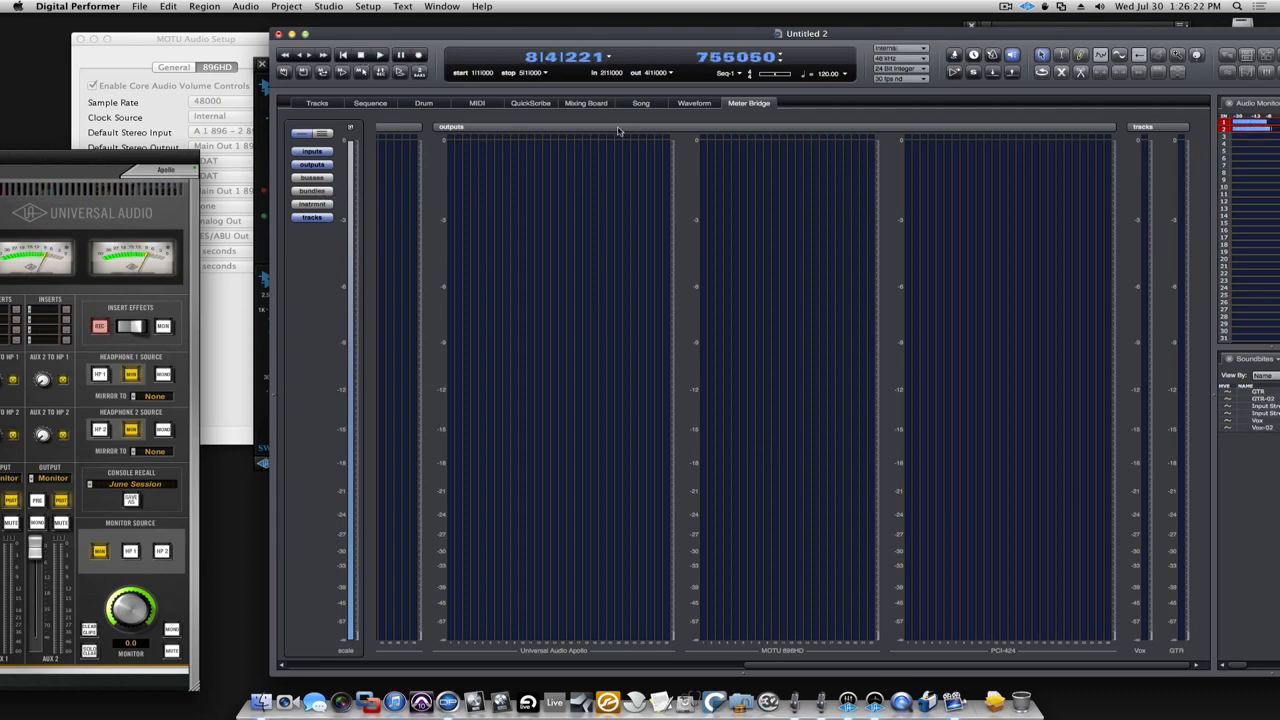
# Play the recorded takes from the beginning while watching the output and track meters, stop playback, and return to the start.
pyautogui.click(343, 55)
pyautogui.click(379, 55)
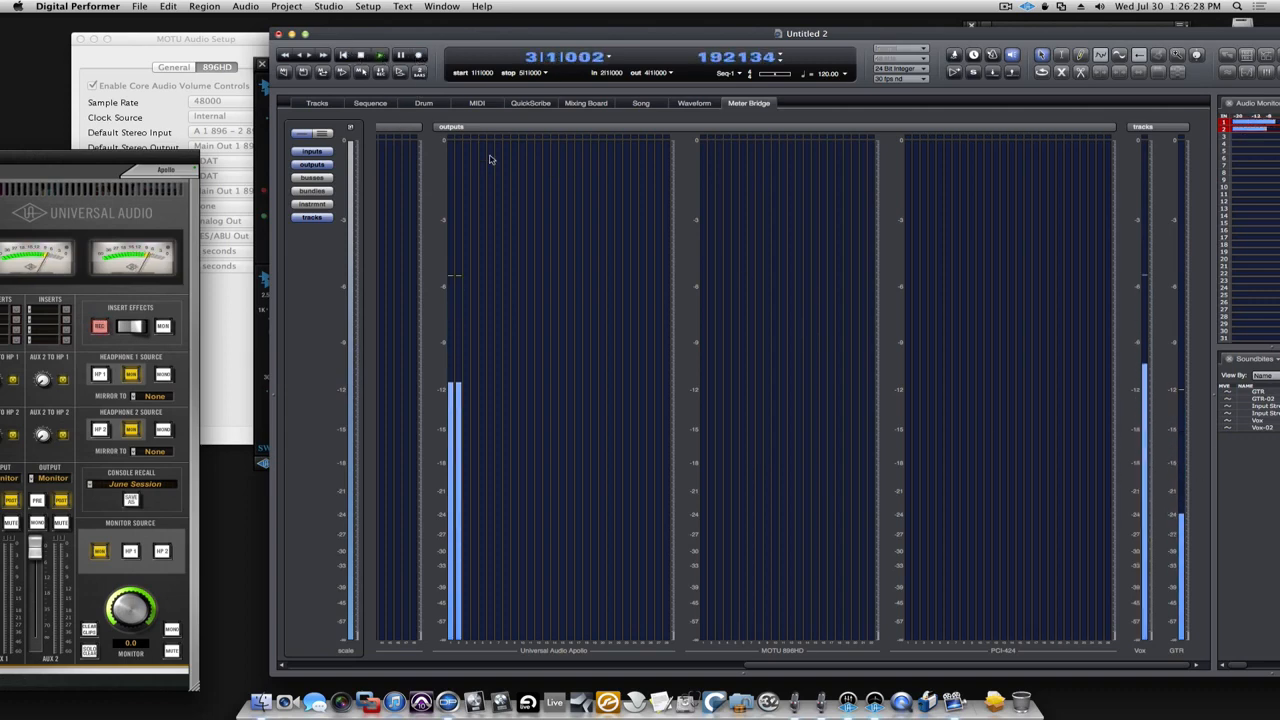
pyautogui.click(361, 55)
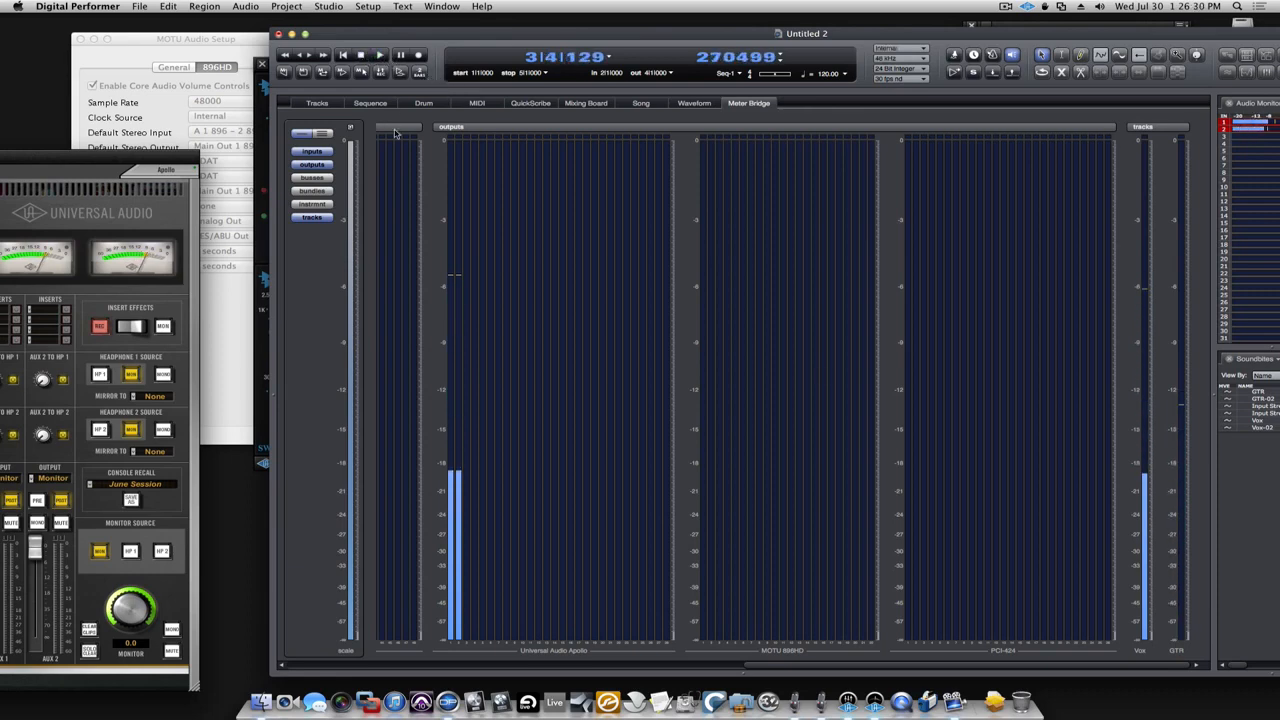
pyautogui.click(344, 56)
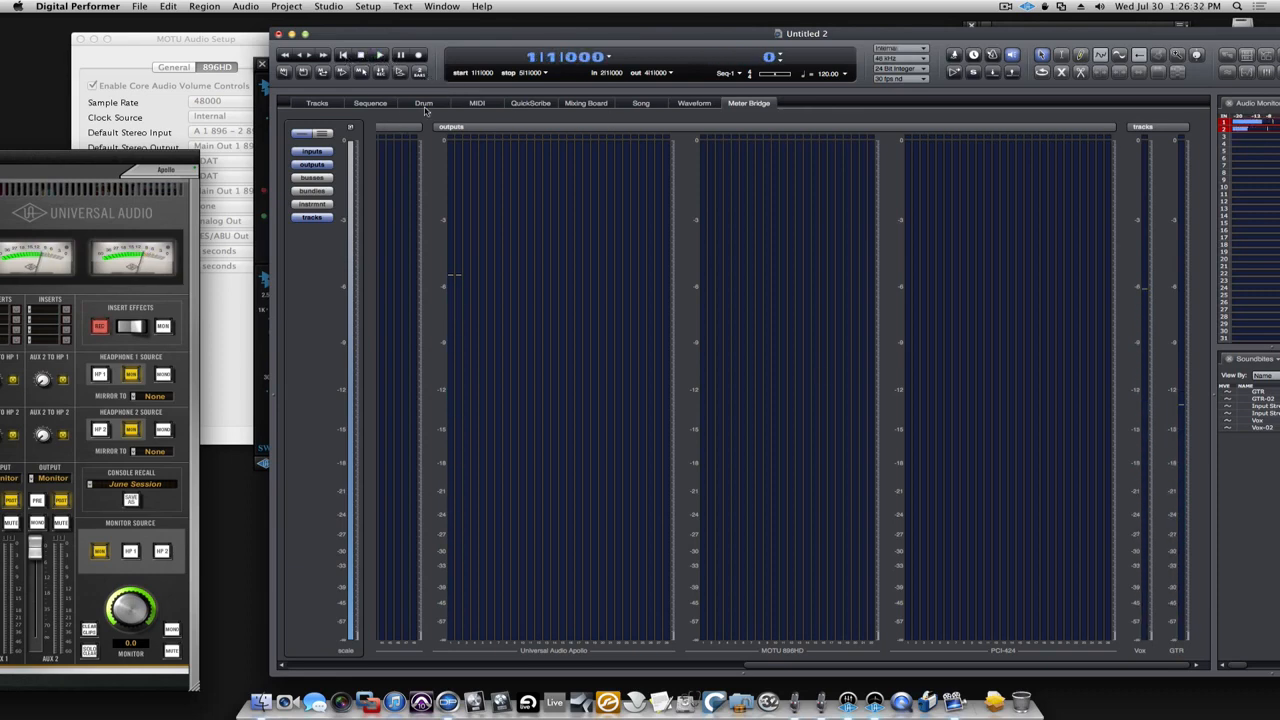
# Show the sequence's recorded tracks, move the Console window fully onto the screen, and return to Digital Performer.
pyautogui.click(370, 103)
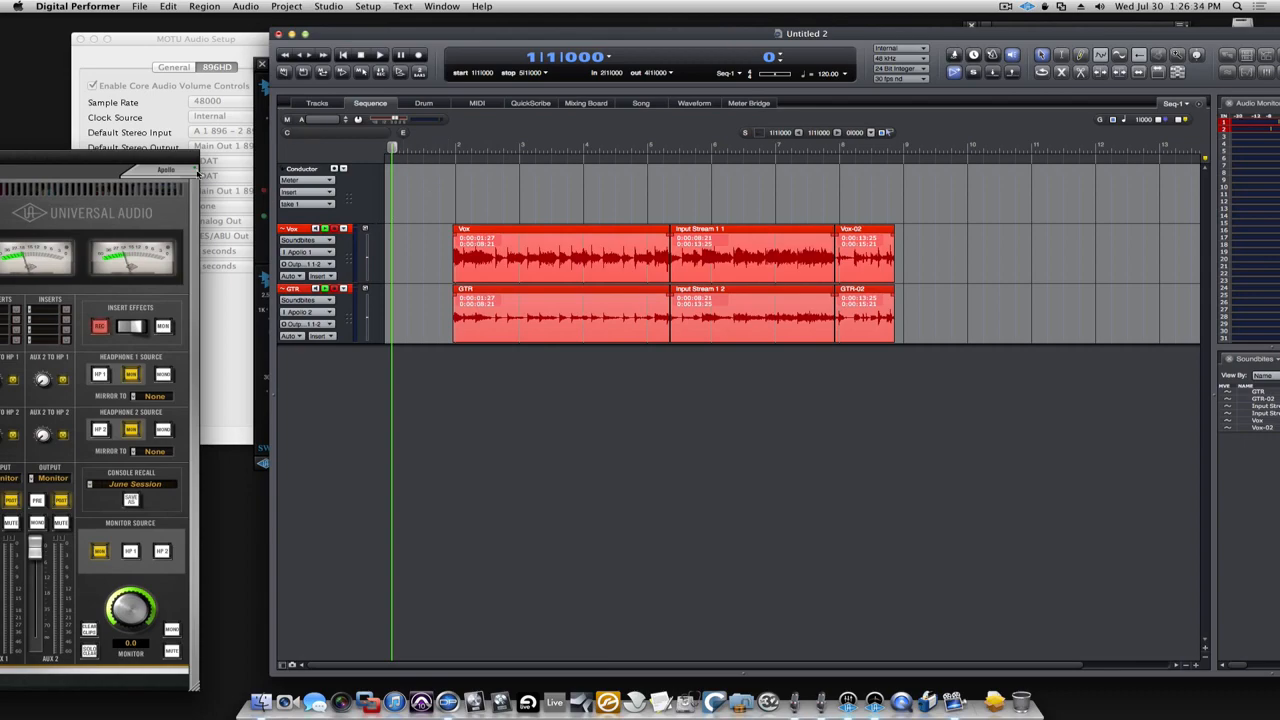
pyautogui.moveTo(197, 172); pyautogui.dragTo(702, 118)
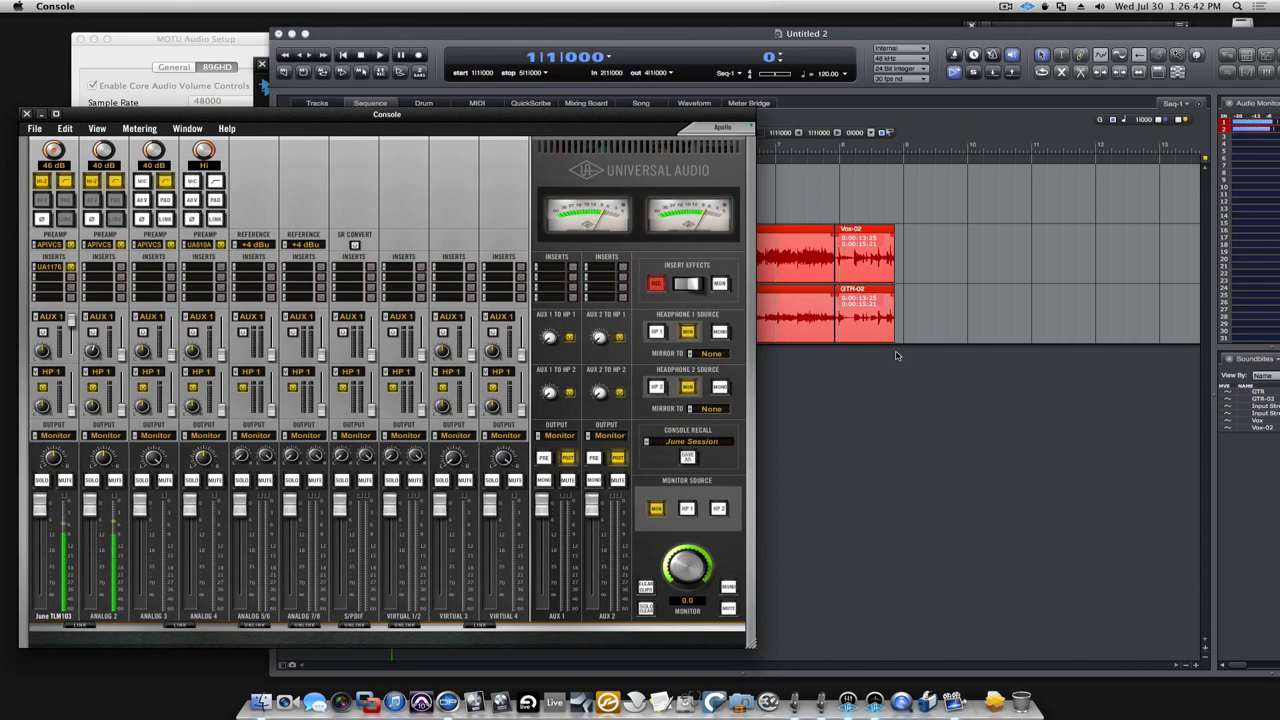
pyautogui.click(991, 374)
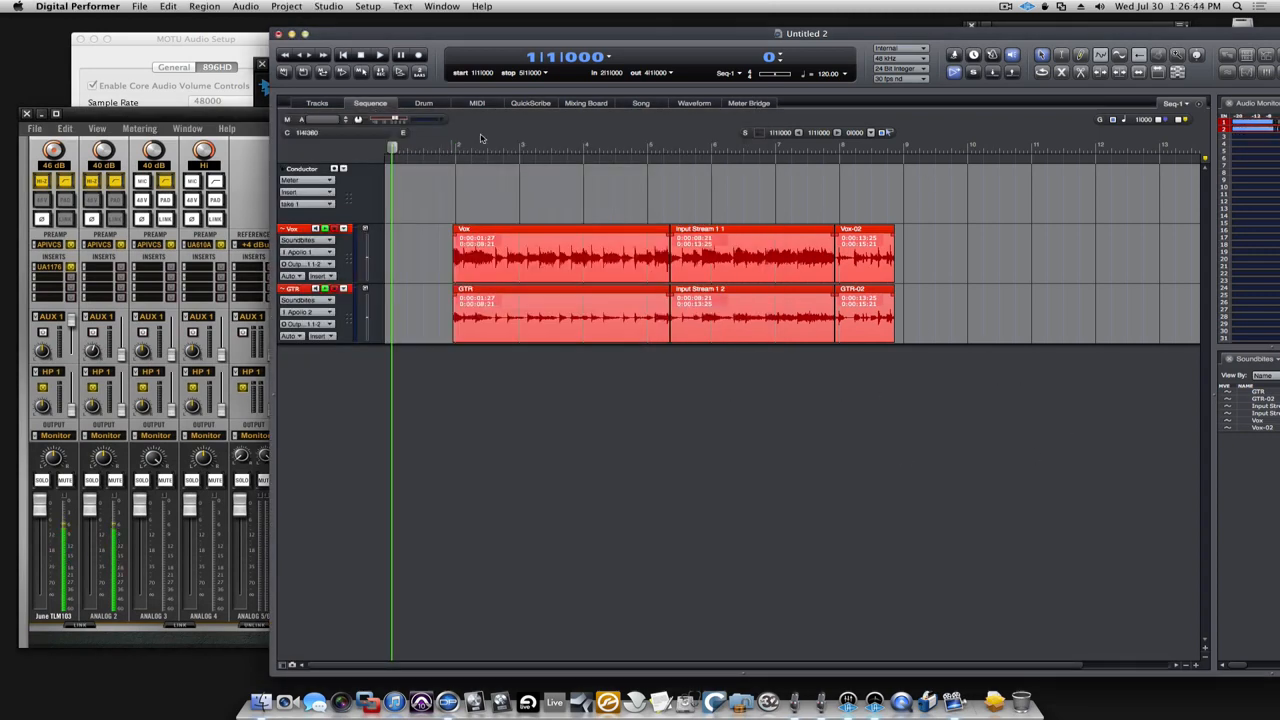
# Open the Mixing Board and check the output choices available for the Vox track.
pyautogui.click(585, 103)
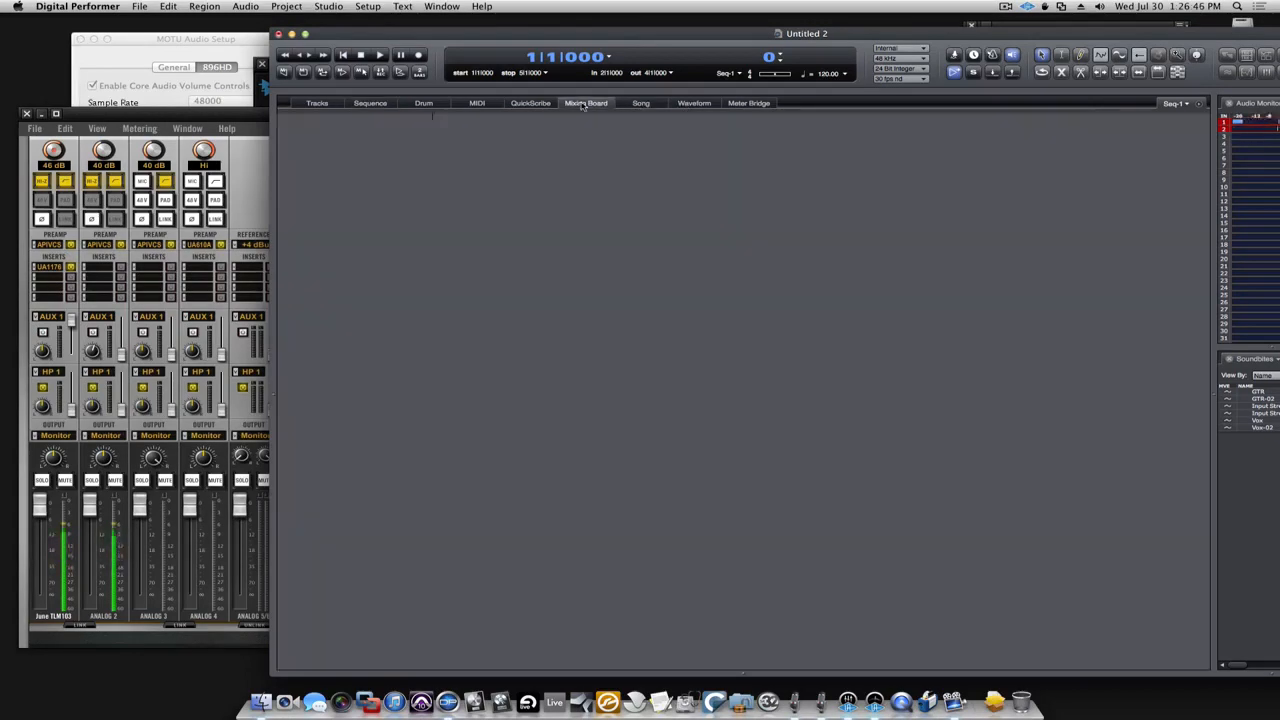
pyautogui.click(308, 519)
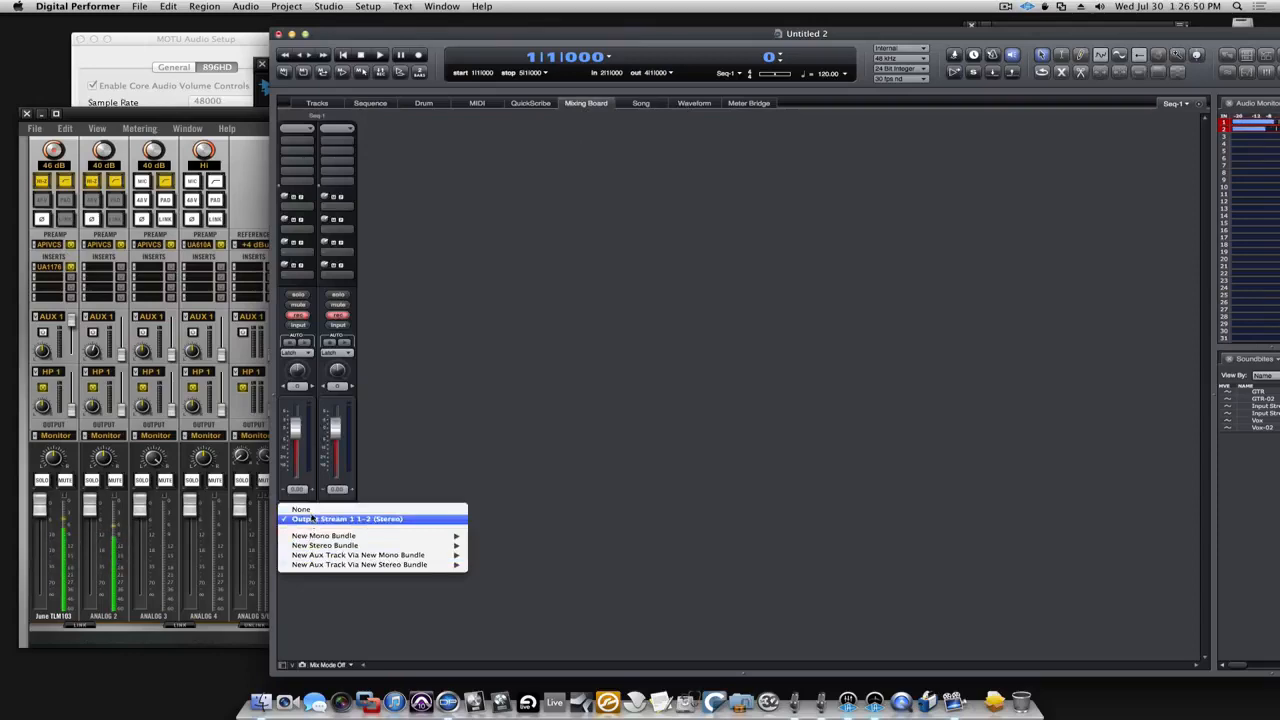
pyautogui.click(512, 556)
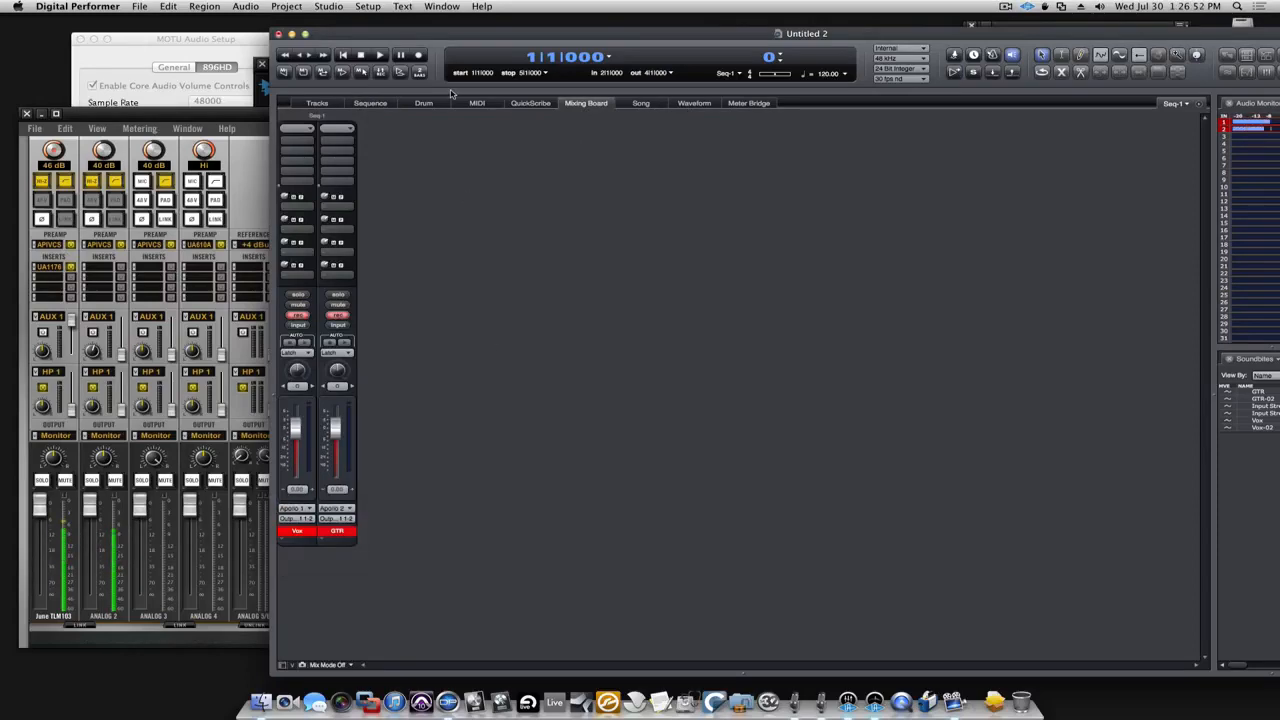
# Open the output bundles and rename the stereo Output Stream 1 1-2 bundle as Apollo Master.
pyautogui.click(403, 7)
pyautogui.moveTo(330, 6)
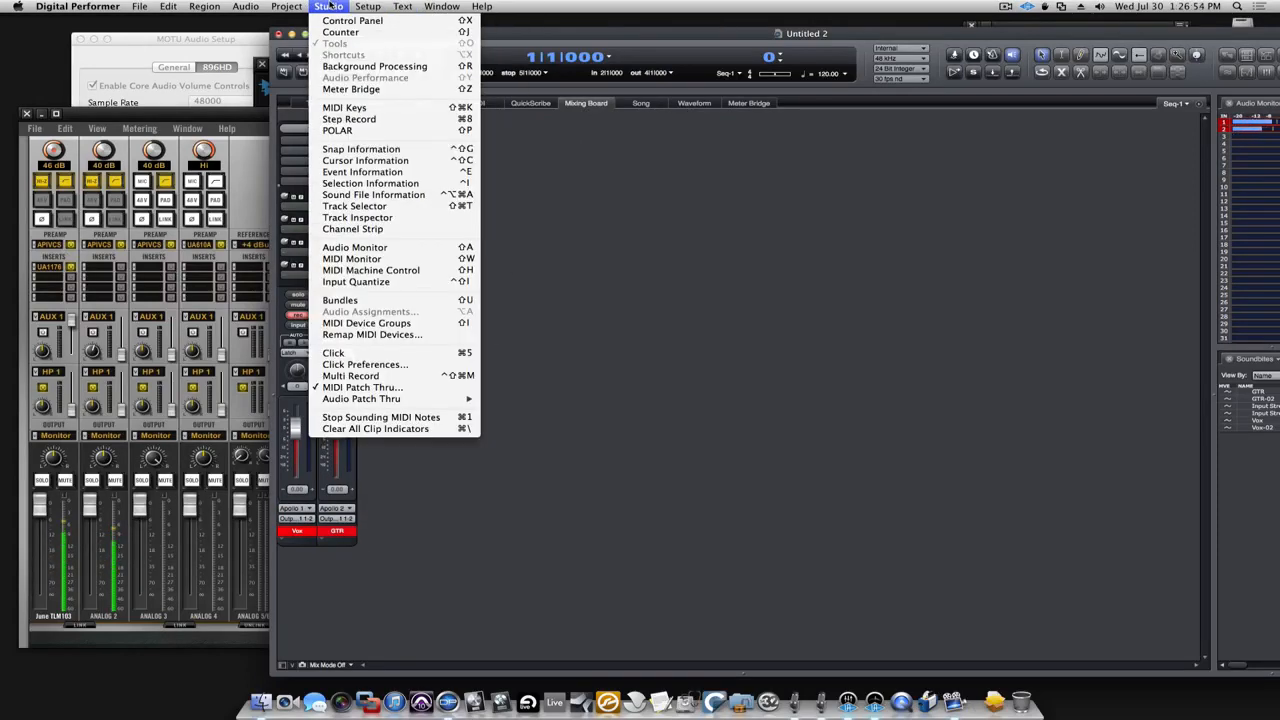
pyautogui.click(390, 300)
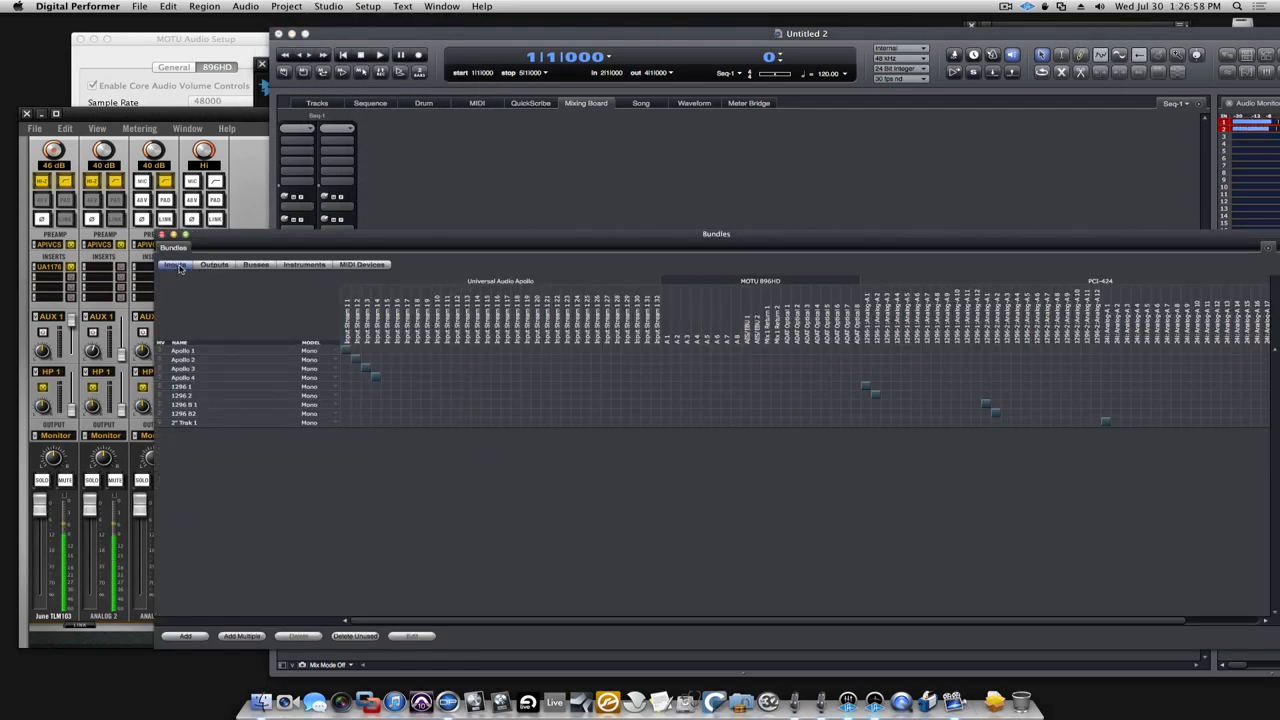
pyautogui.click(212, 265)
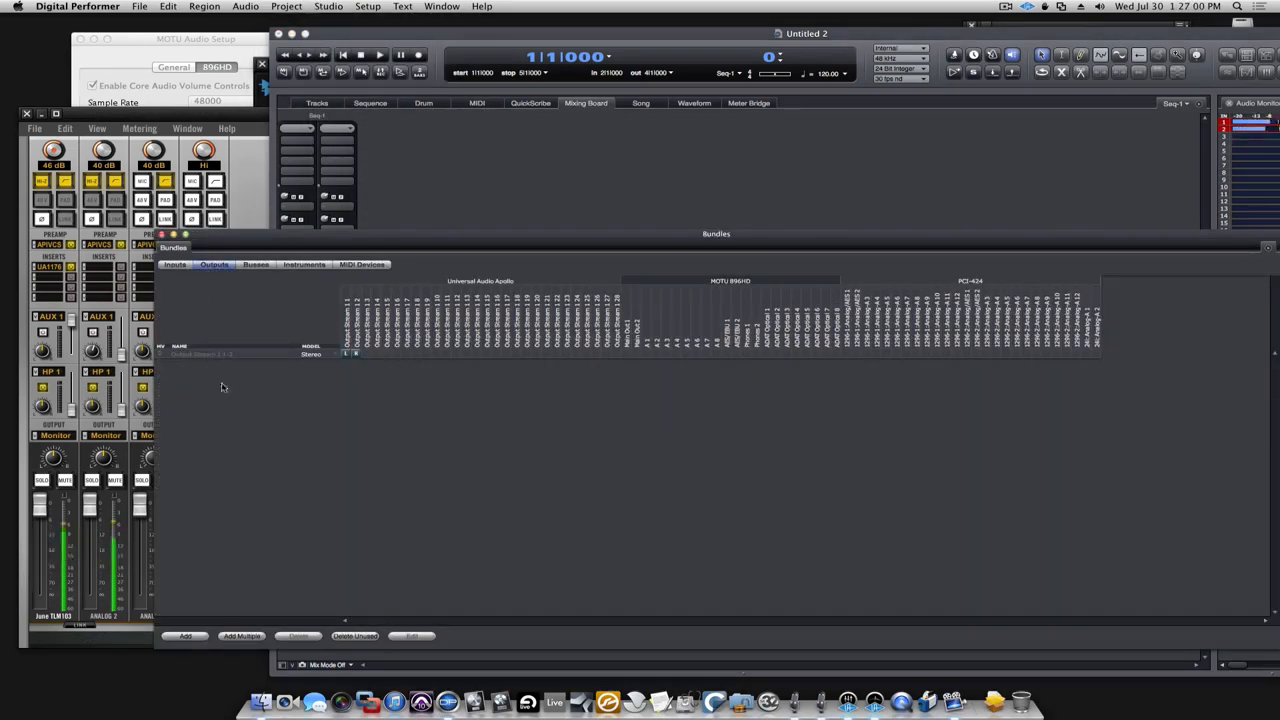
pyautogui.click(192, 357)
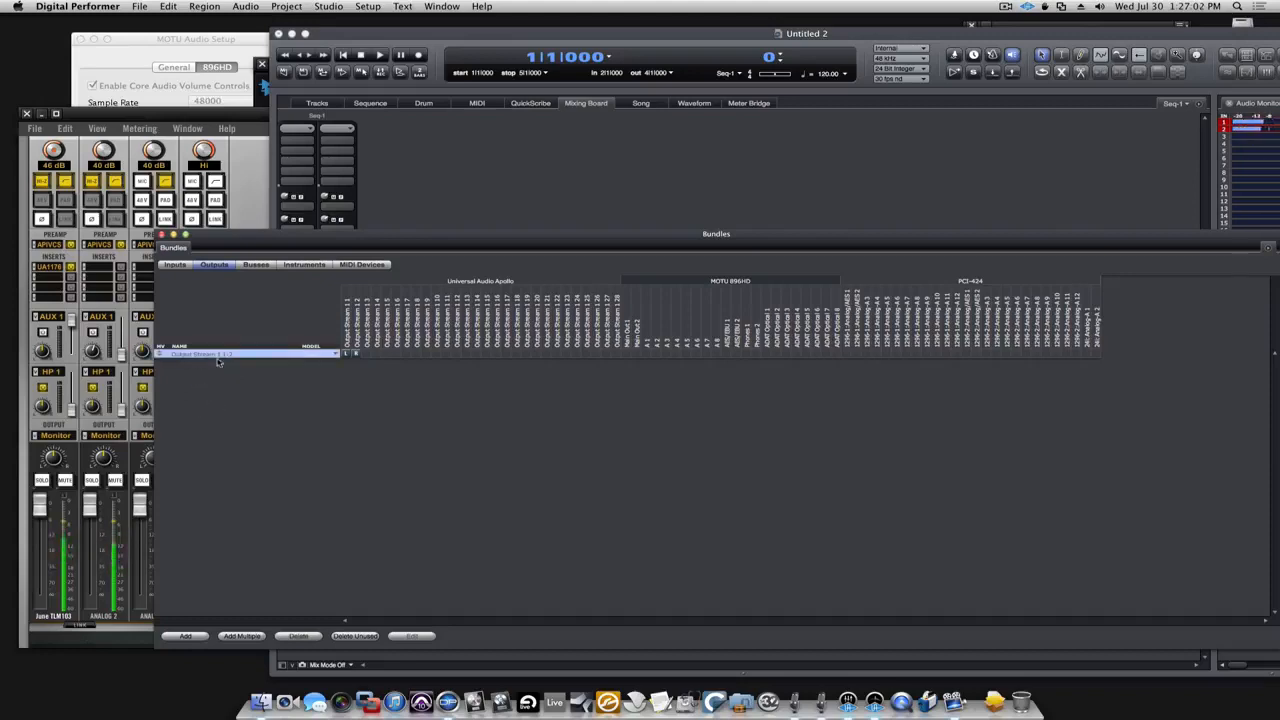
pyautogui.doubleClick(216, 356)
pyautogui.write('Apol')
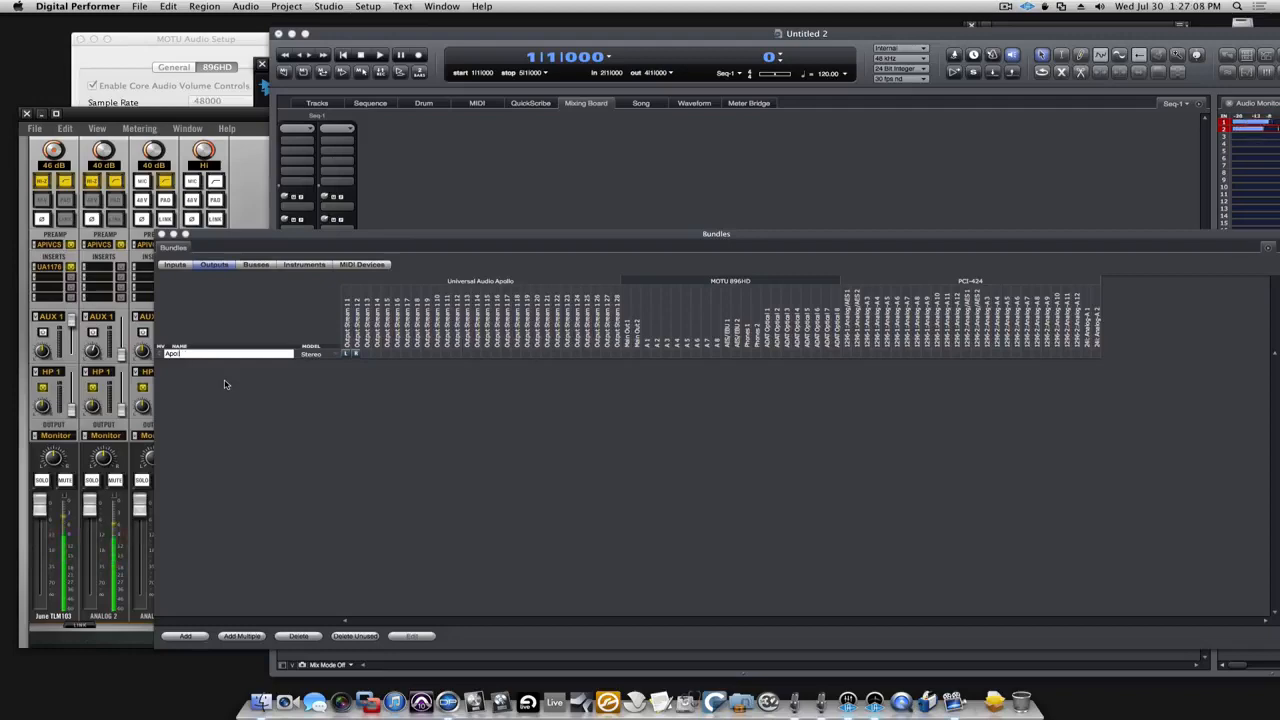
pyautogui.write('lo Master')
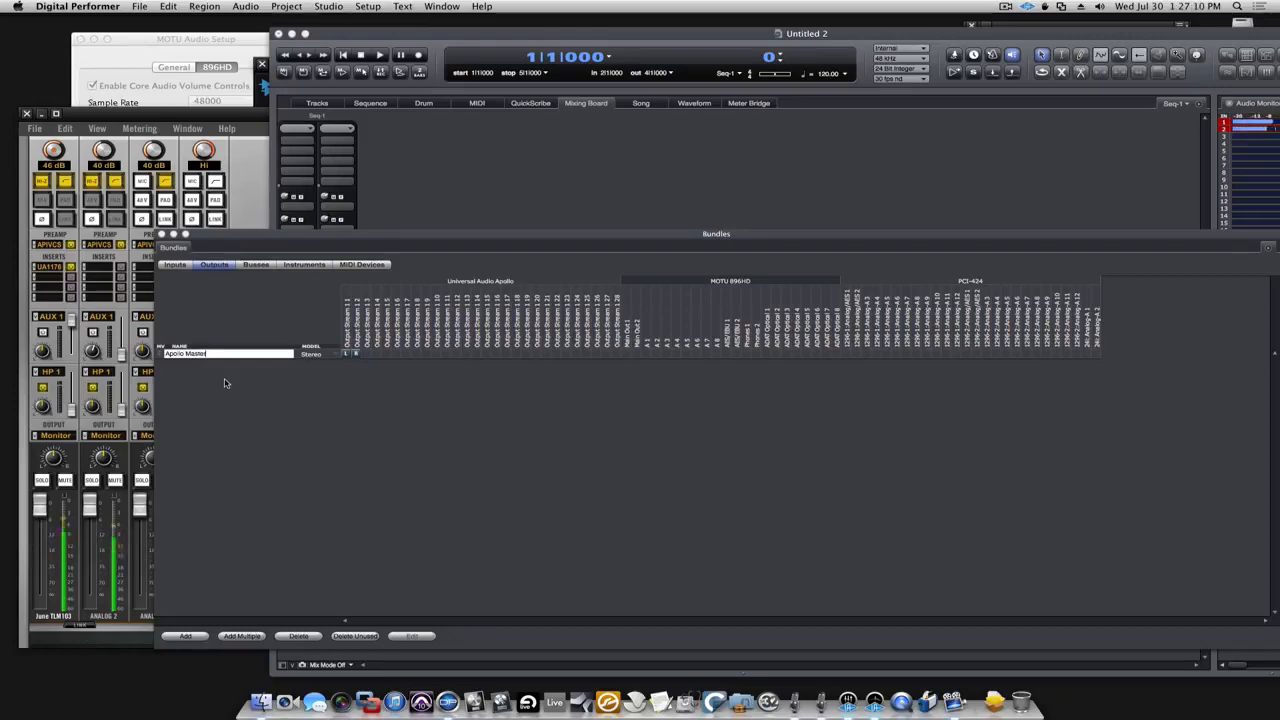
pyautogui.press('Return')
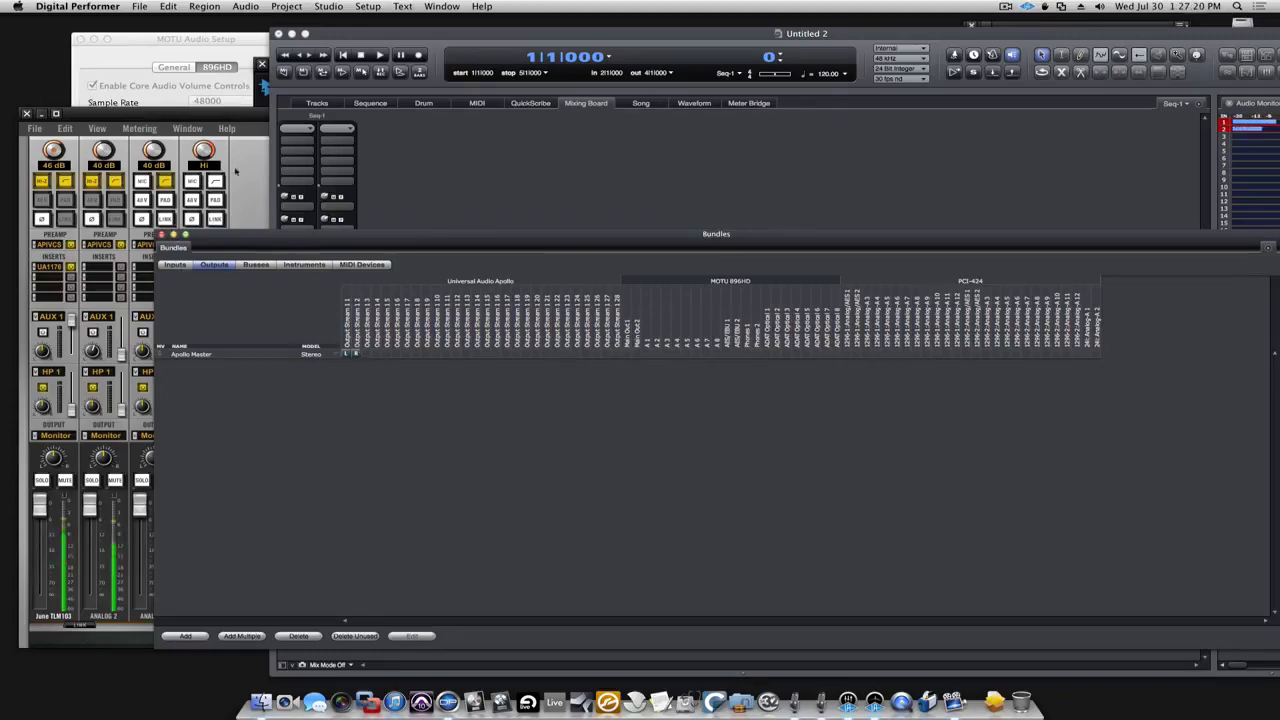
# Check the Vox track's input and output choices in the Mixing Board, look over the Console mixer, and return to Digital Performer.
pyautogui.click(428, 159)
pyautogui.click(298, 514)
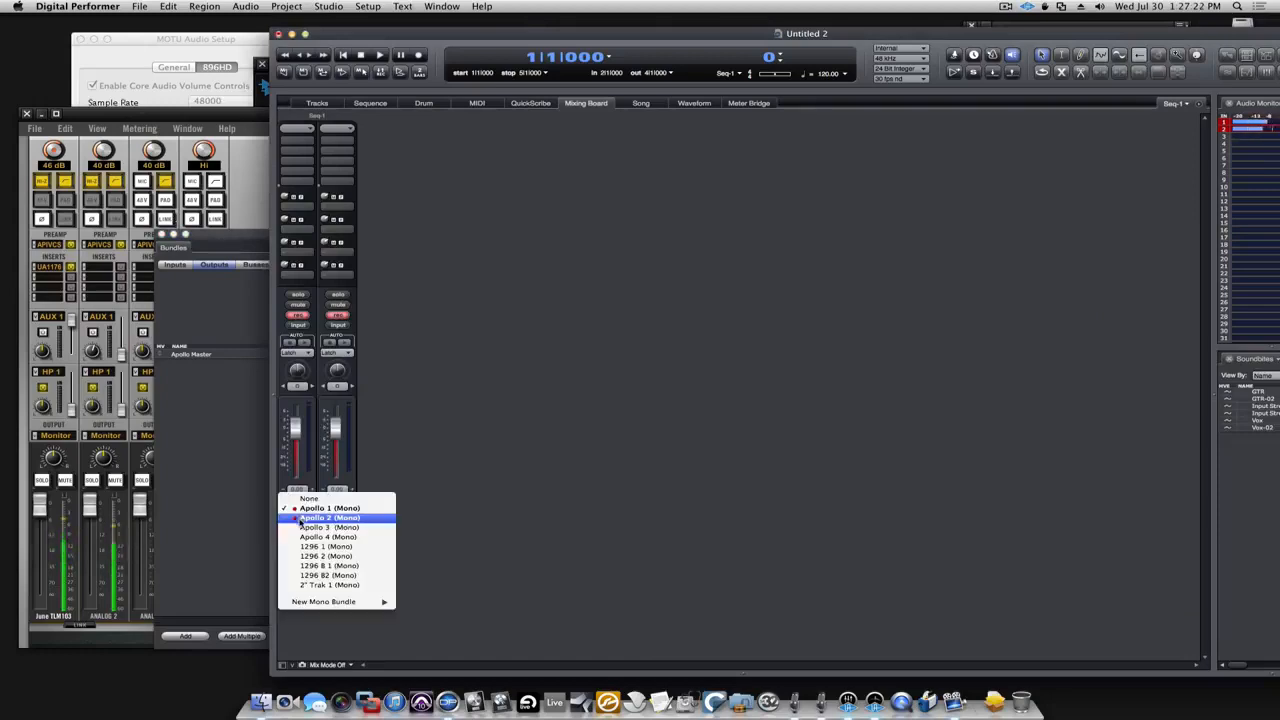
pyautogui.click(355, 520)
pyautogui.click(303, 524)
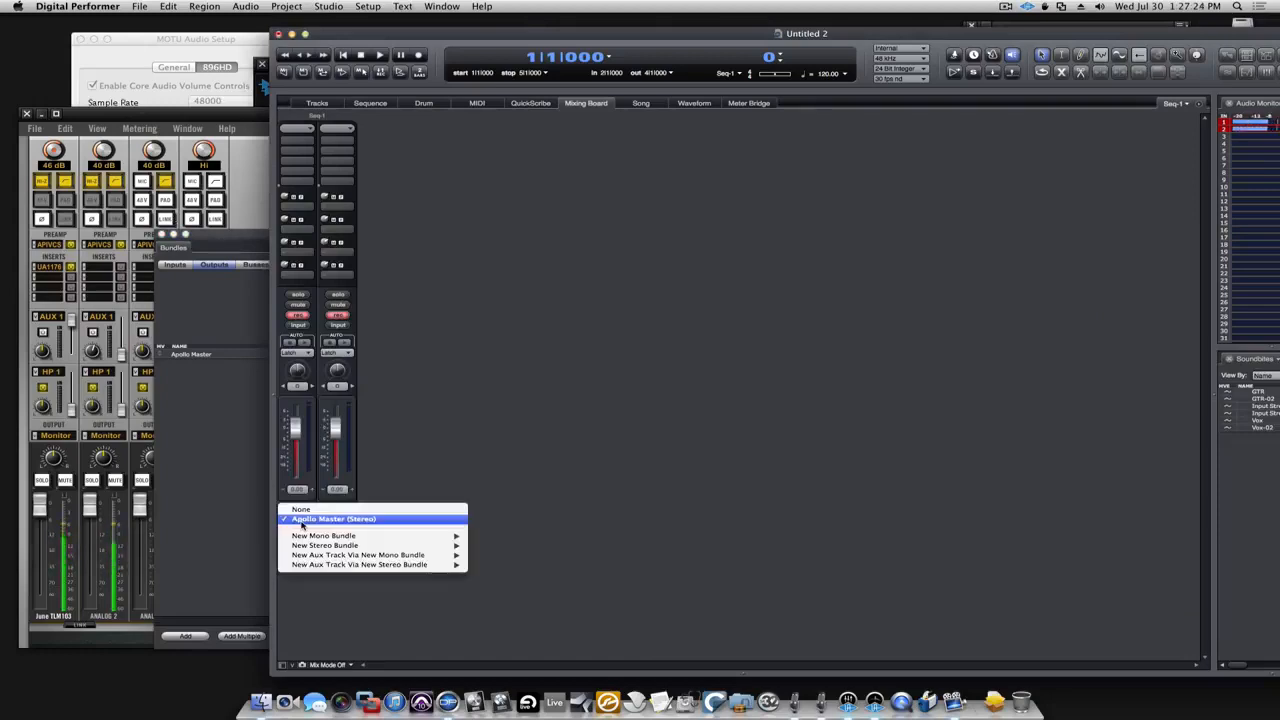
pyautogui.click(417, 517)
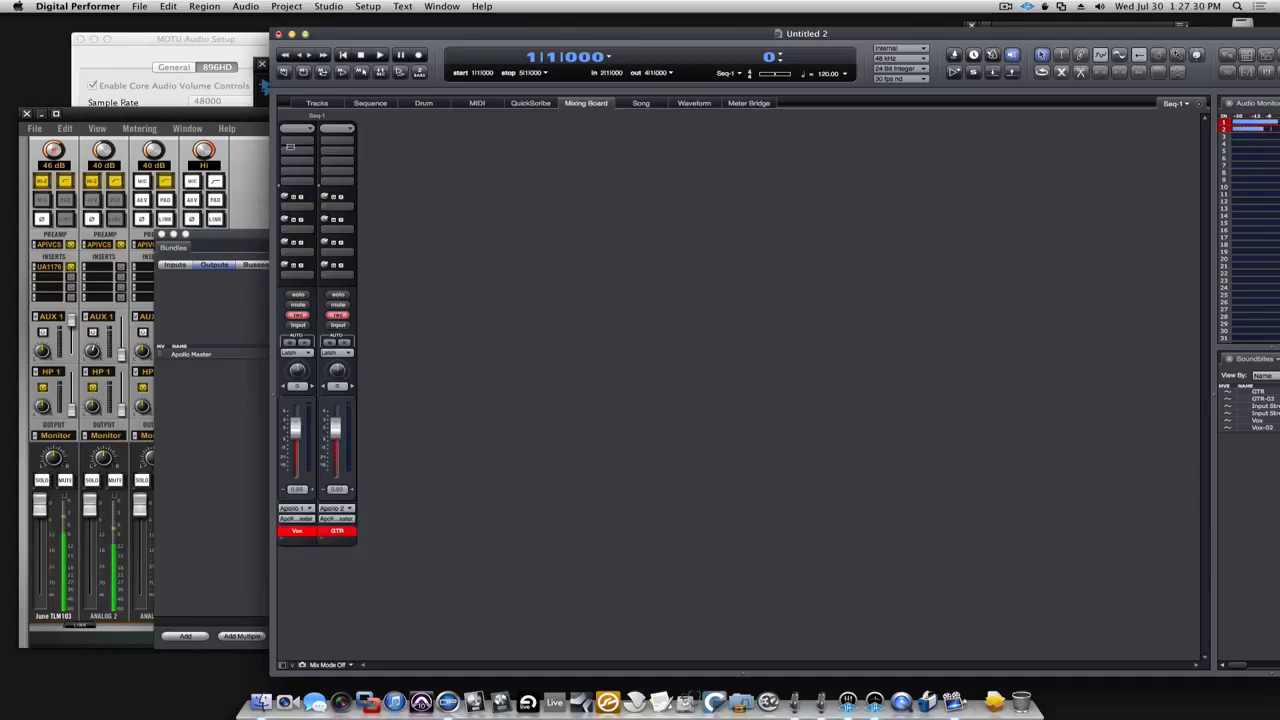
pyautogui.click(237, 124)
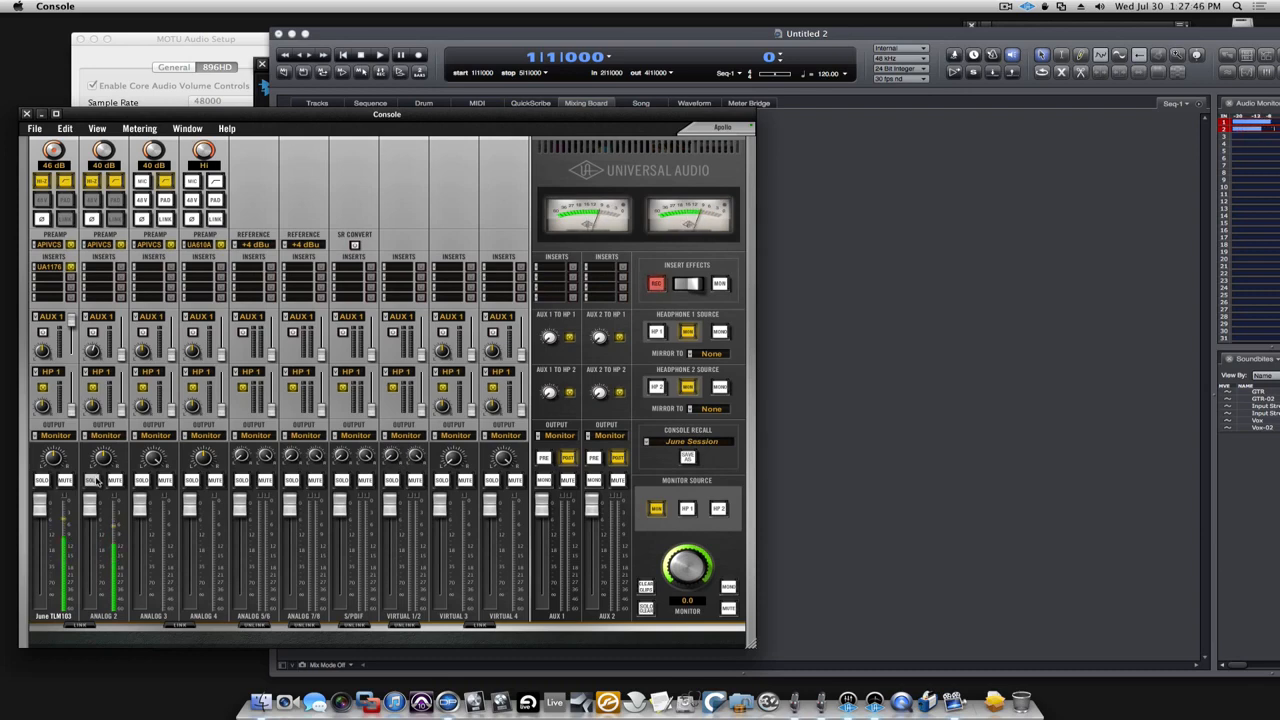
pyautogui.click(862, 470)
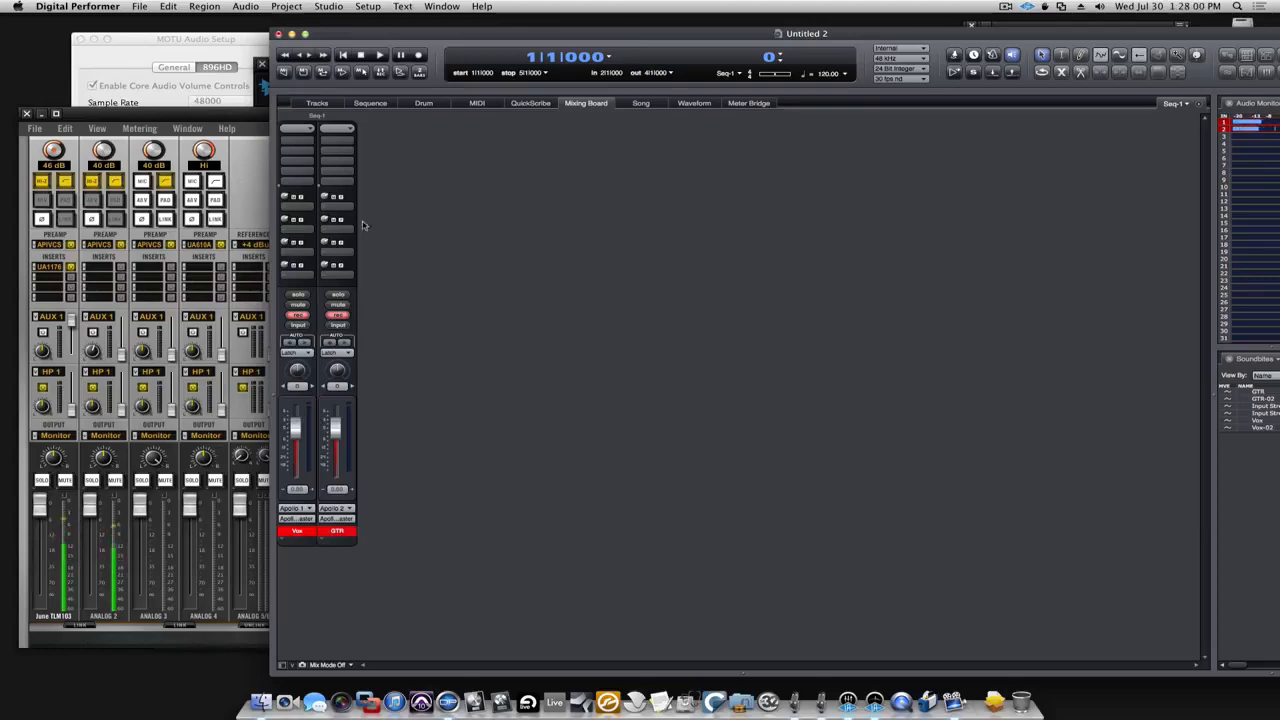
# Add a master fader track to the Mixing Board and mute it, then check the Console mixer and return to Digital Performer.
pyautogui.click(285, 7)
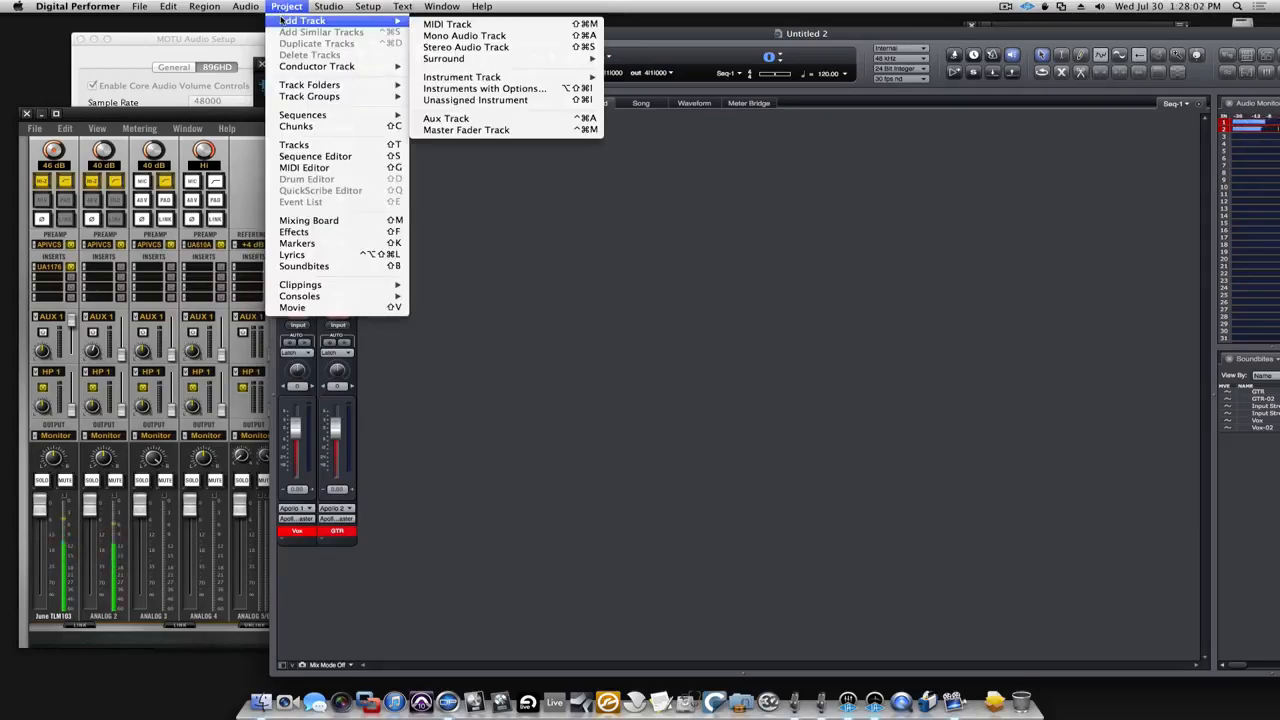
pyautogui.click(466, 130)
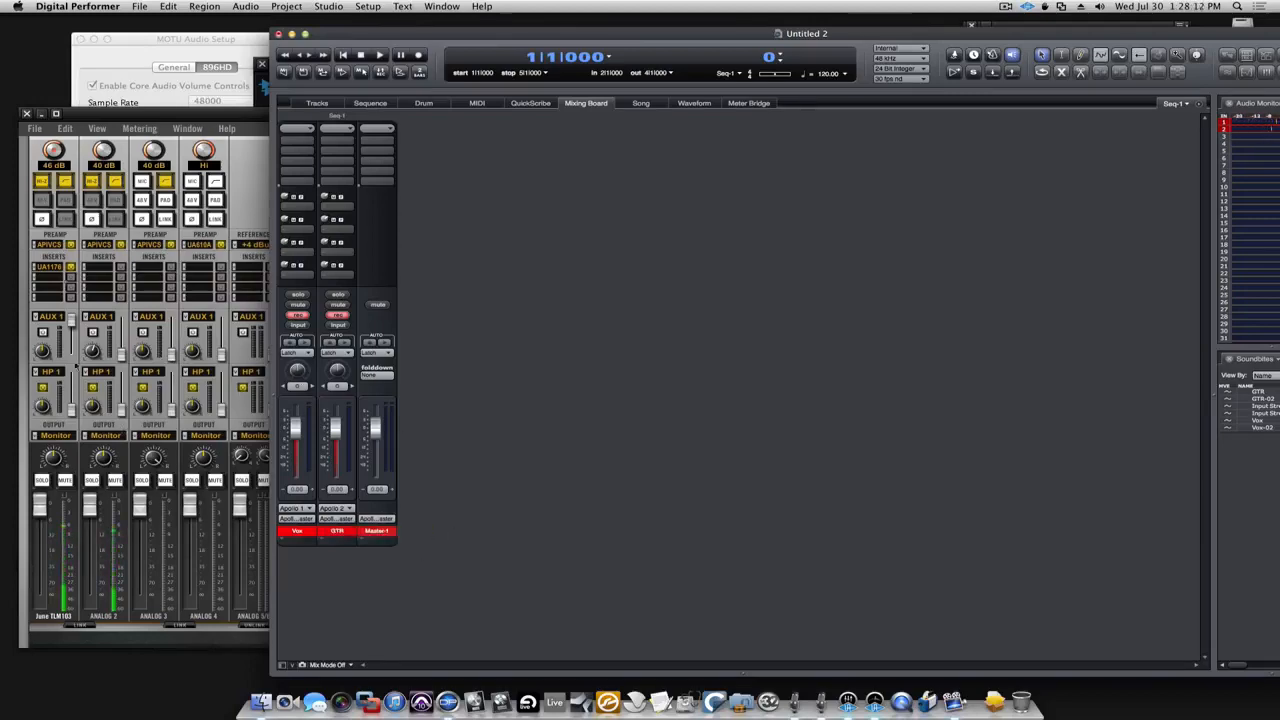
pyautogui.click(379, 305)
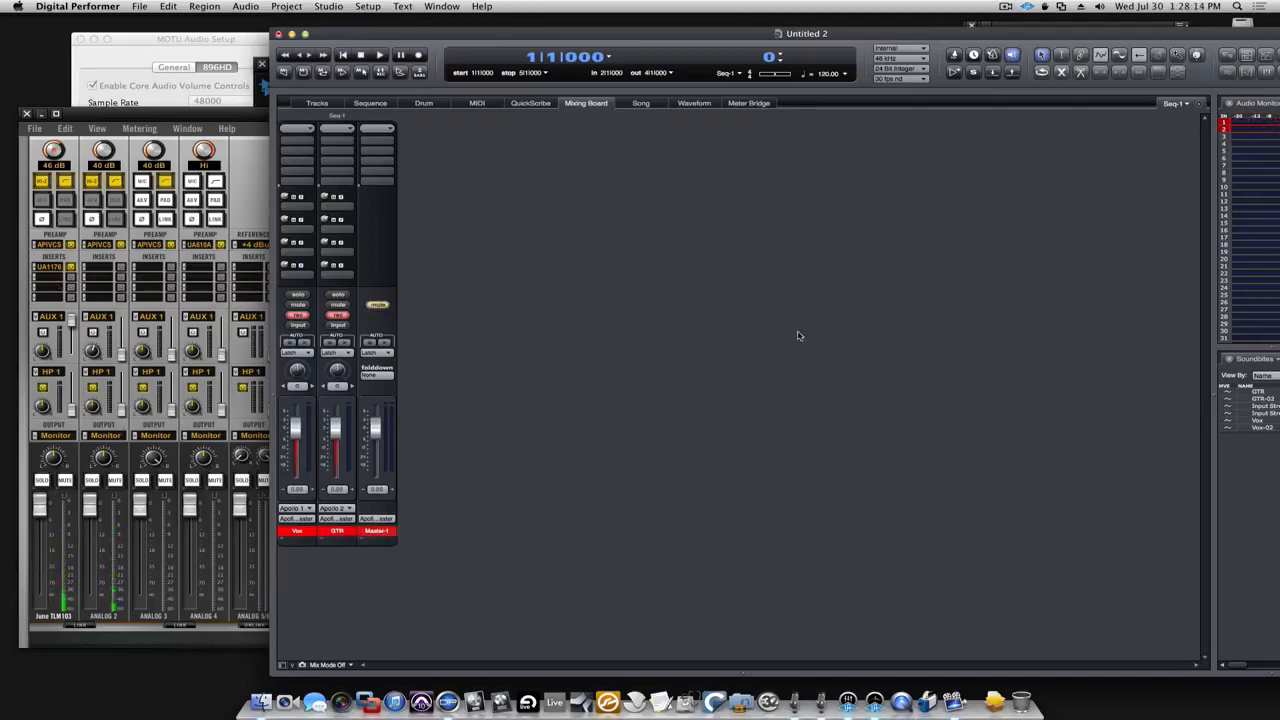
pyautogui.click(244, 125)
pyautogui.click(840, 466)
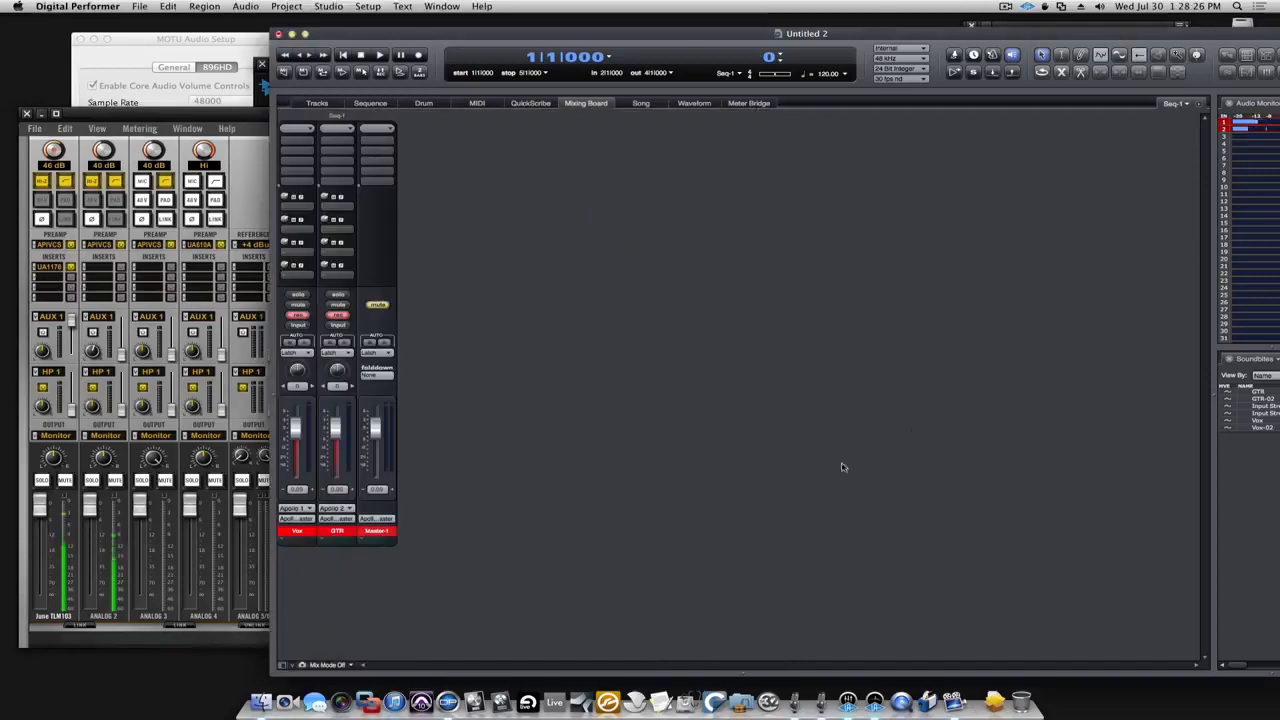